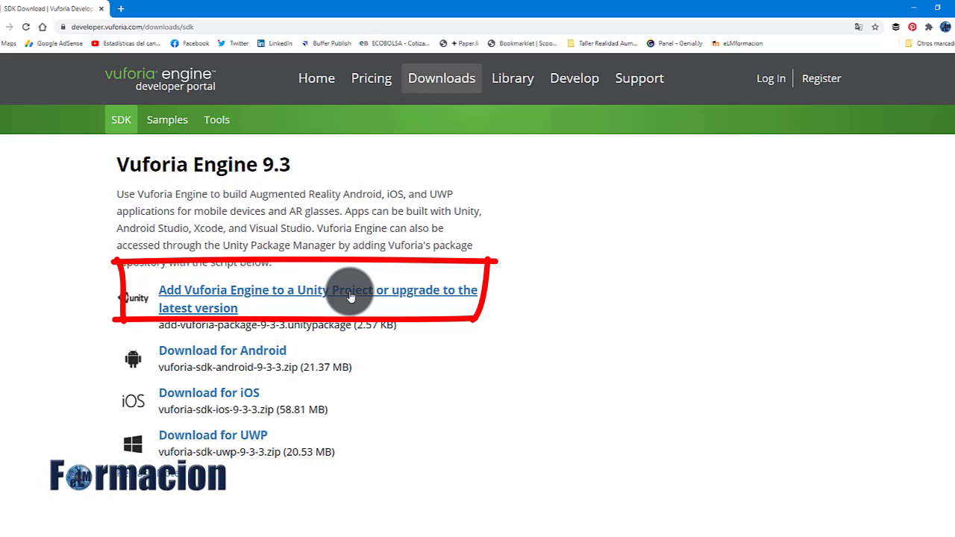
Start the Vuforia Engine for Unity download and sign in with the account e-mail and password
{"action": "left_click", "coordinate": [351, 297]}
{"action": "left_click", "coordinate": [306, 261]}
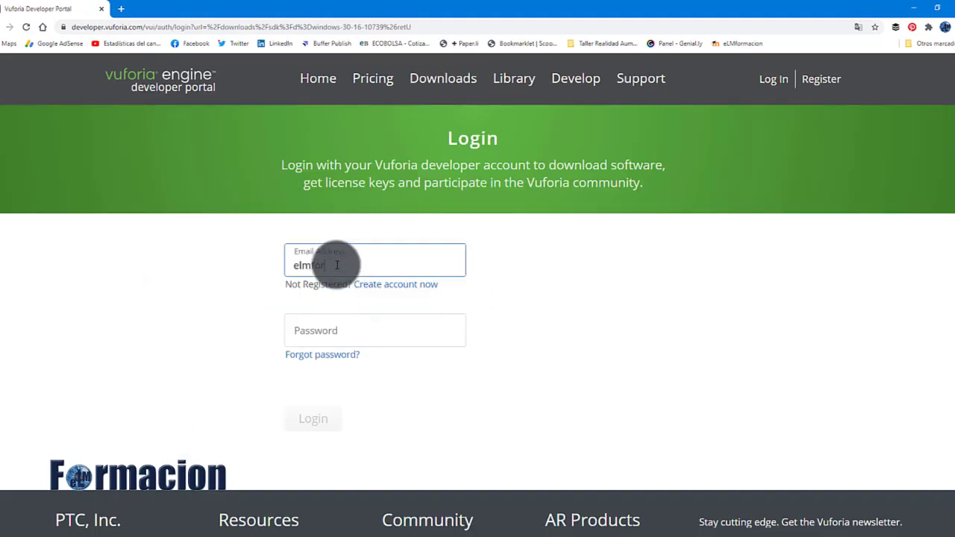
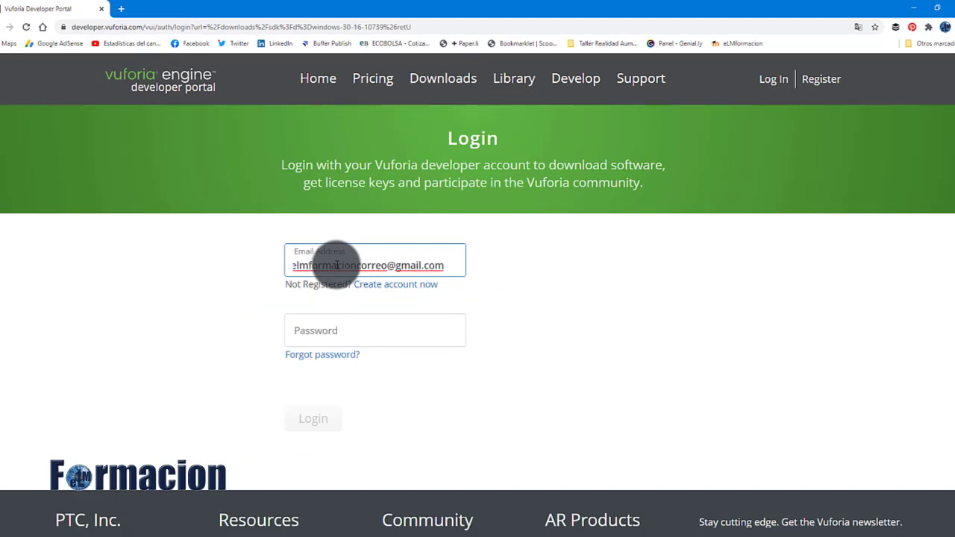
{"action": "left_click", "coordinate": [337, 330]}
{"action": "type", "text": "••••••••••••"}
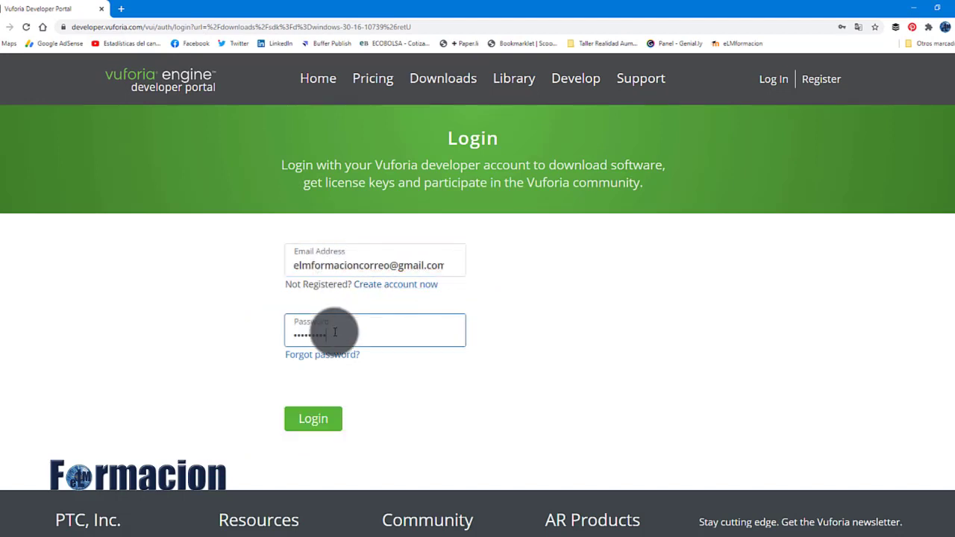
{"action": "left_click", "coordinate": [317, 420]}
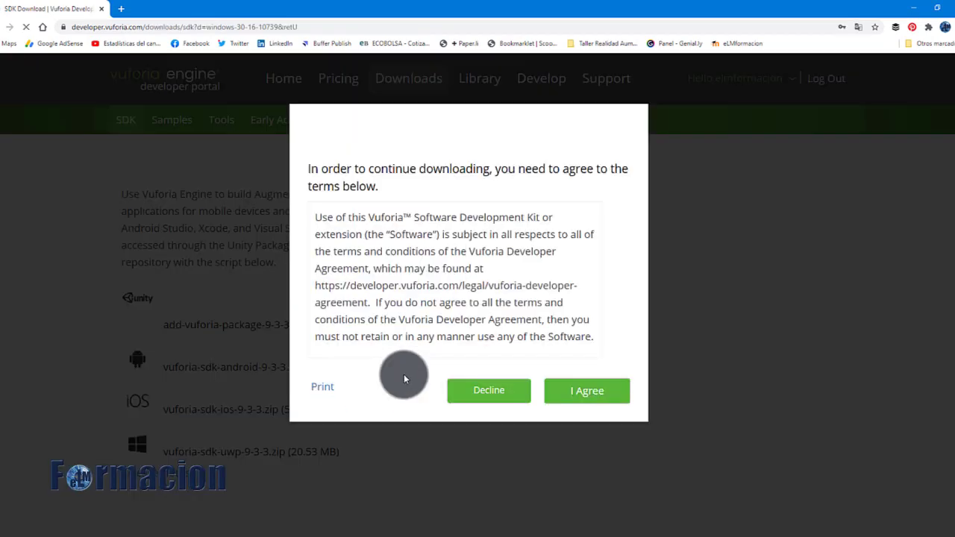
Accept the terms and save add-vuforia-package-9-3-3.unitypackage to the desktop
{"action": "left_click", "coordinate": [578, 386]}
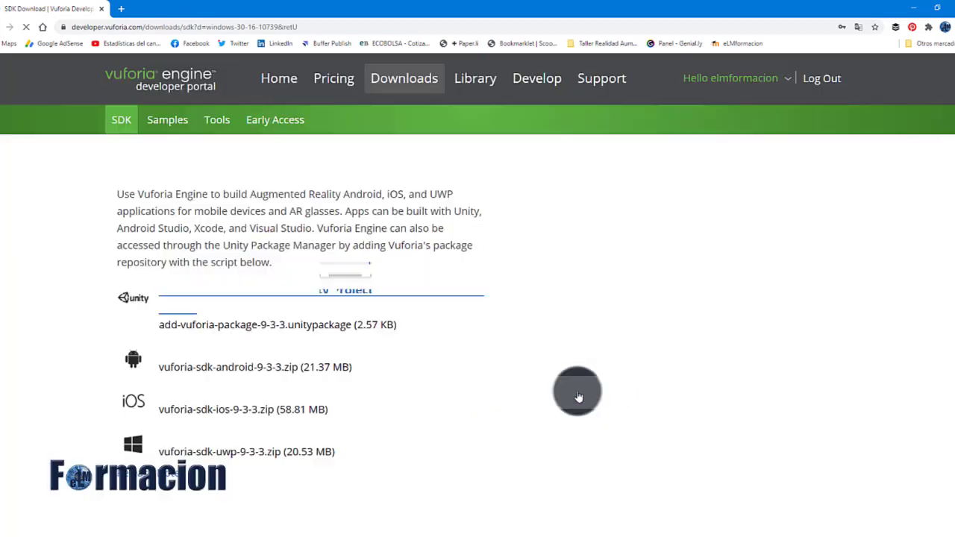
{"action": "left_click", "coordinate": [295, 289]}
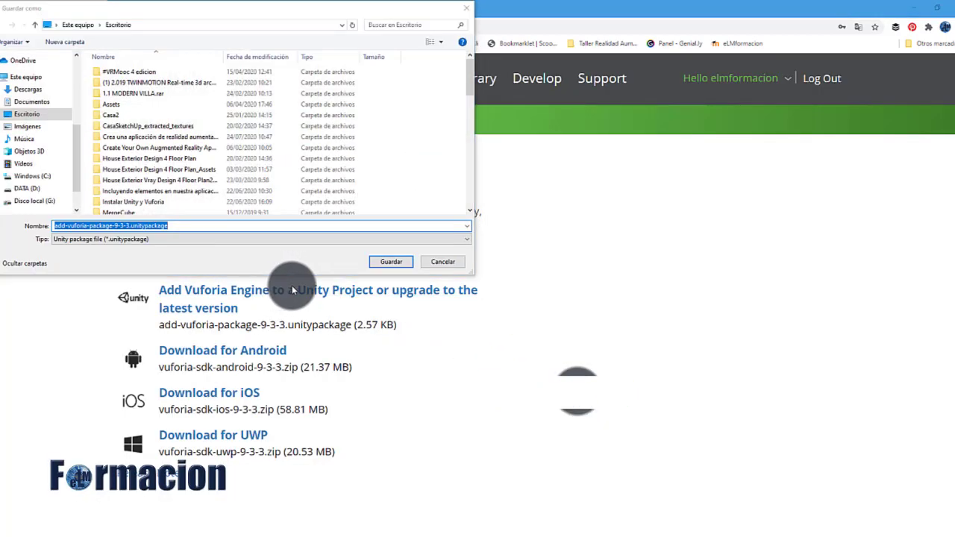
{"action": "left_click", "coordinate": [394, 262]}
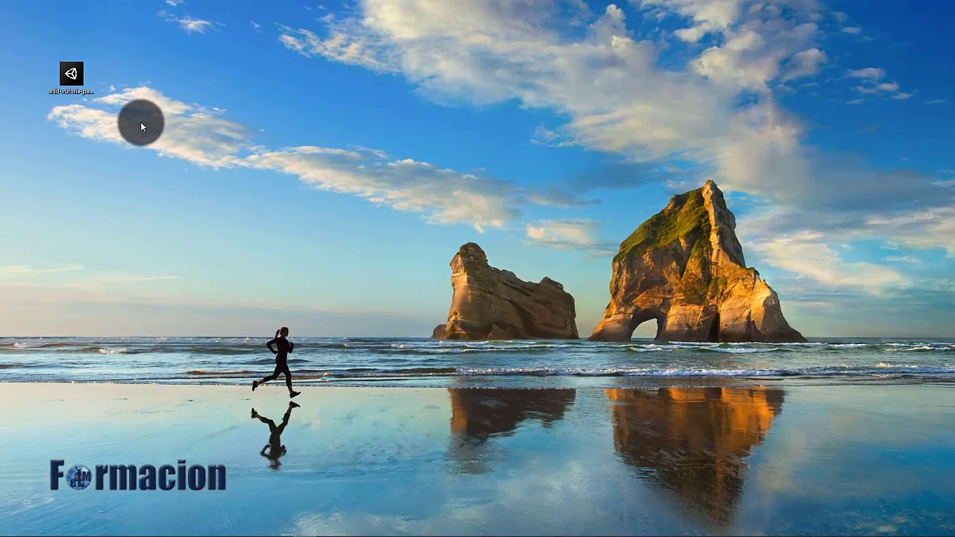
Import all files of add-vuforia-package-9-3-3 into the project and confirm the Vuforia Engine update
{"action": "double_click", "coordinate": [73, 79]}
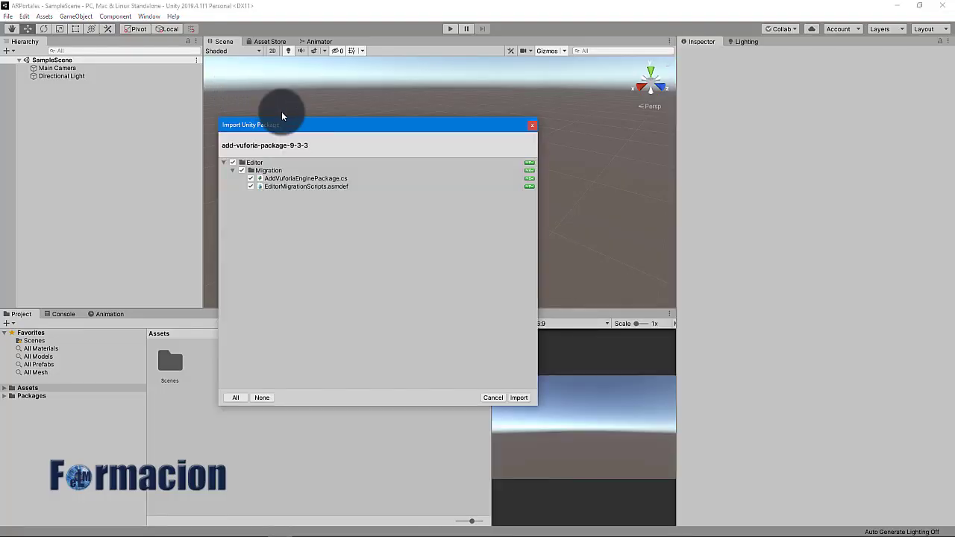
{"action": "left_click", "coordinate": [520, 399]}
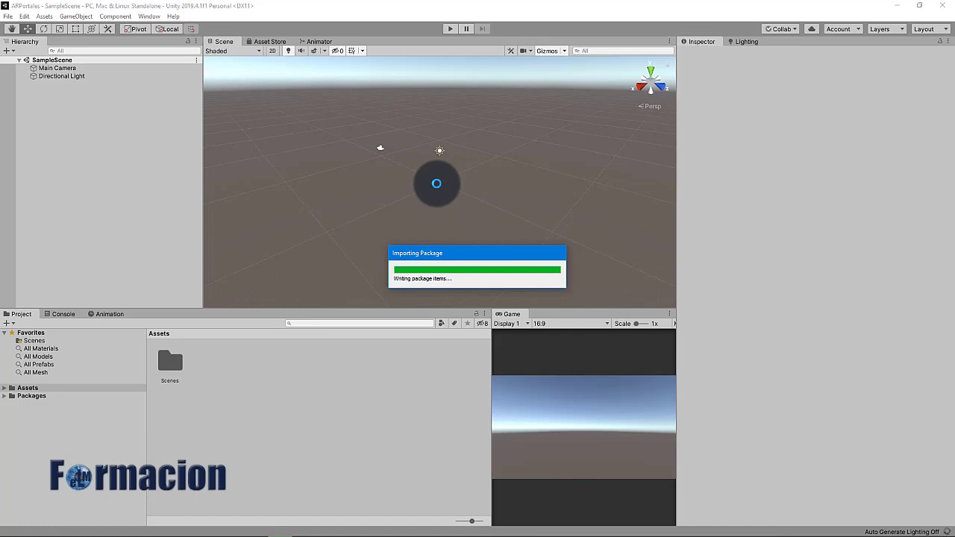
{"action": "left_click", "coordinate": [506, 294]}
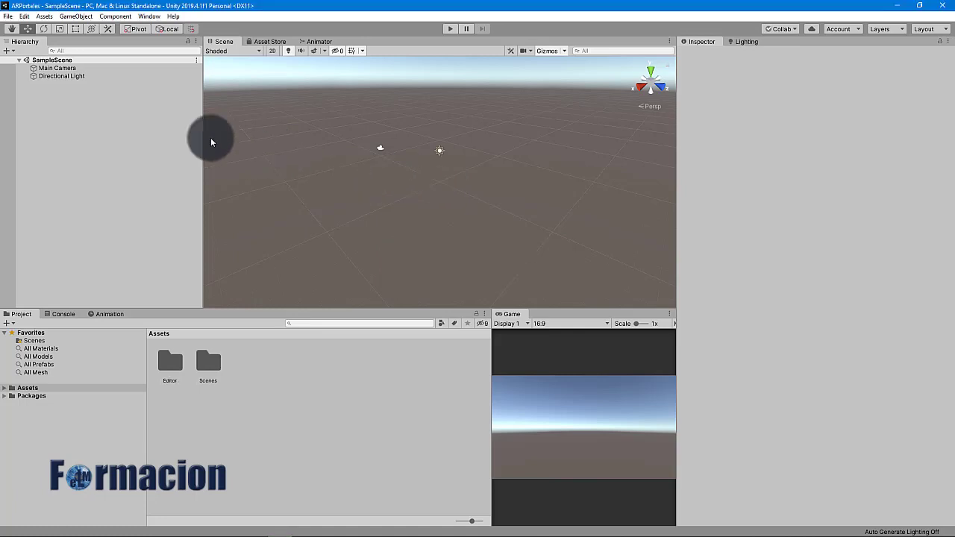
Switch the build target to Android in Build Settings, then bring up Player Settings
{"action": "left_click", "coordinate": [8, 17]}
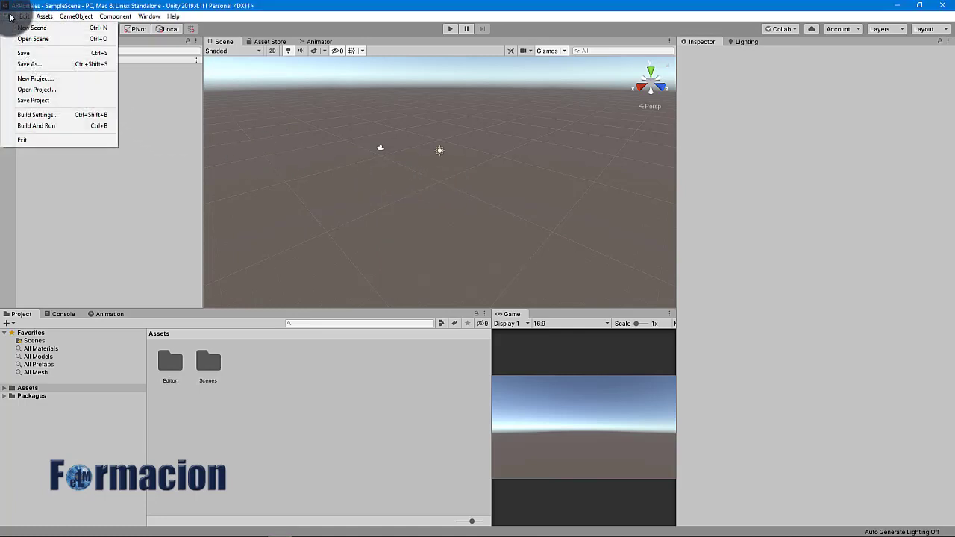
{"action": "left_click", "coordinate": [61, 113]}
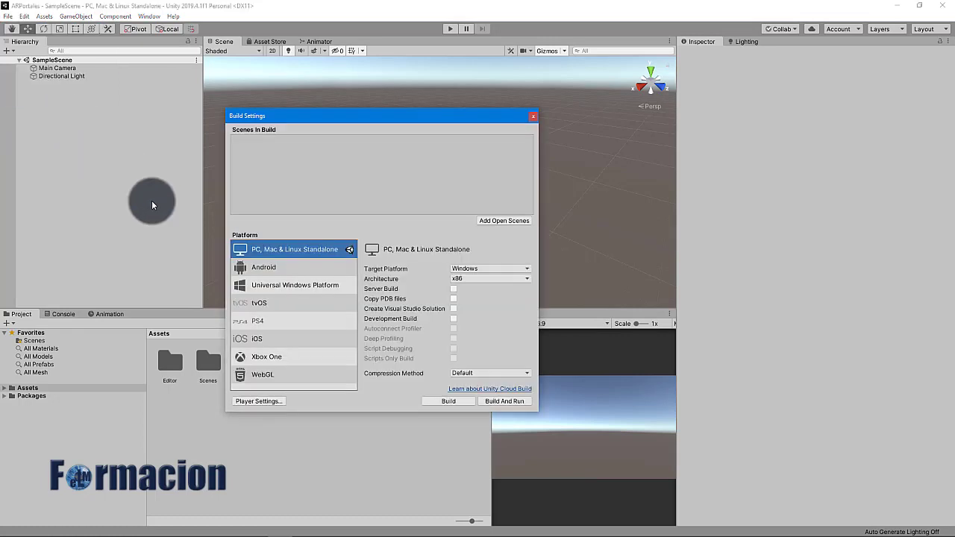
{"action": "left_click", "coordinate": [280, 267]}
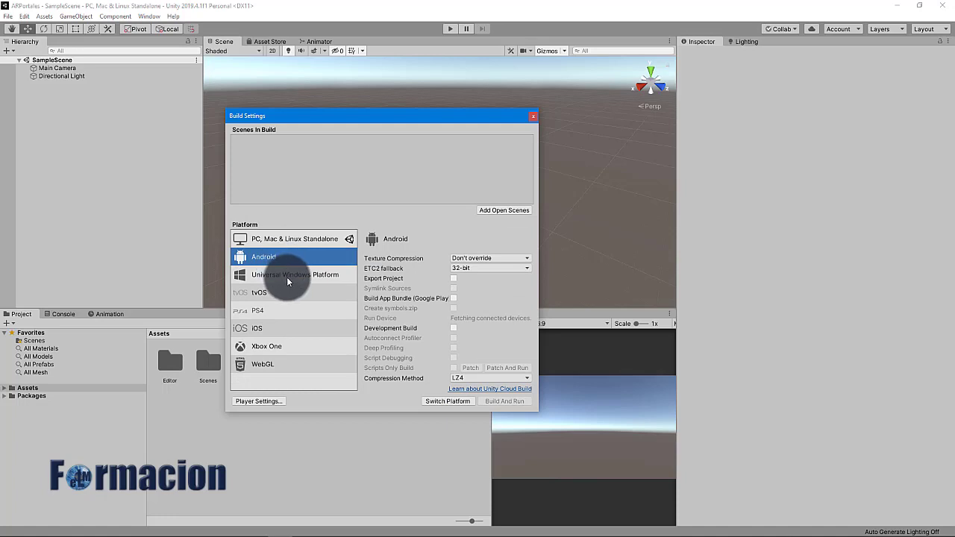
{"action": "left_click", "coordinate": [455, 401]}
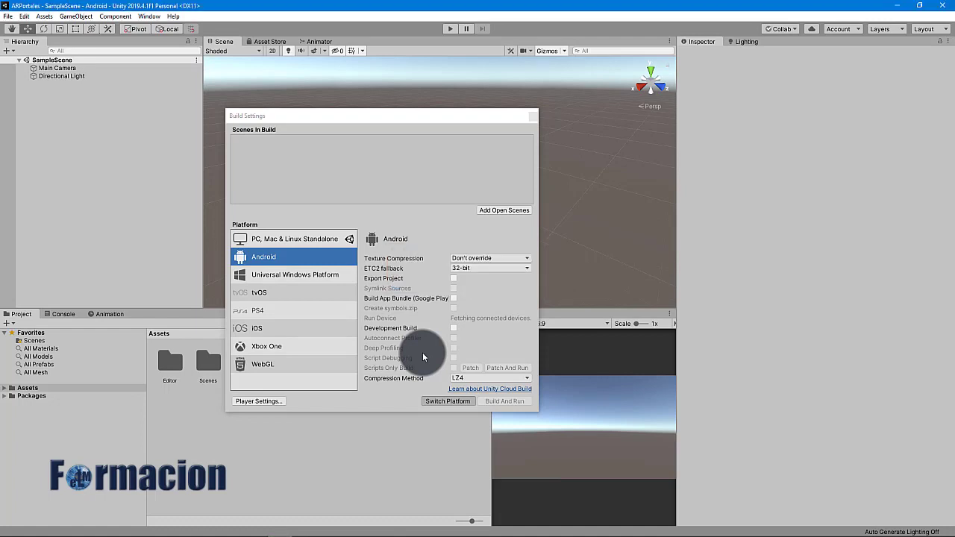
{"action": "left_click", "coordinate": [268, 402]}
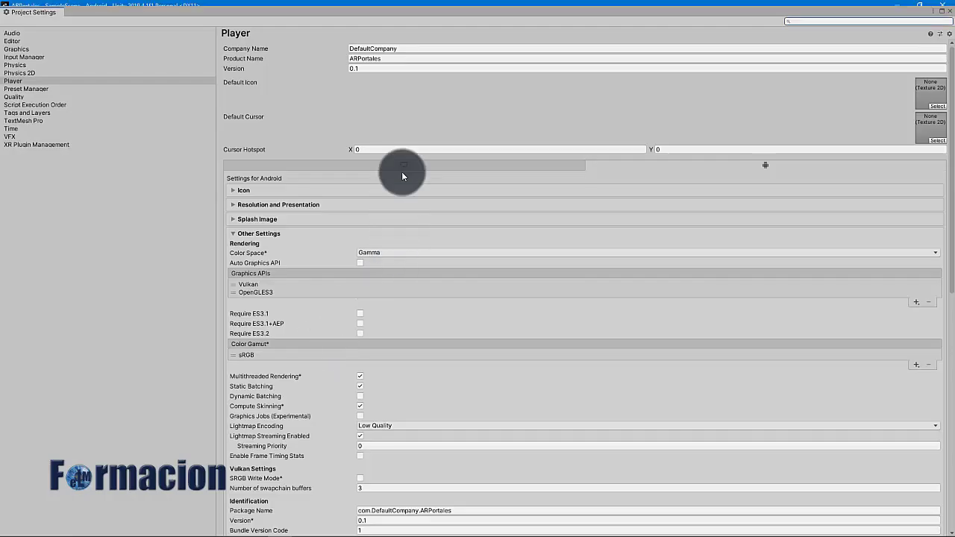
Set the Company Name to eLMformacion and remove Vulkan from the Graphics APIs
{"action": "left_click", "coordinate": [406, 50]}
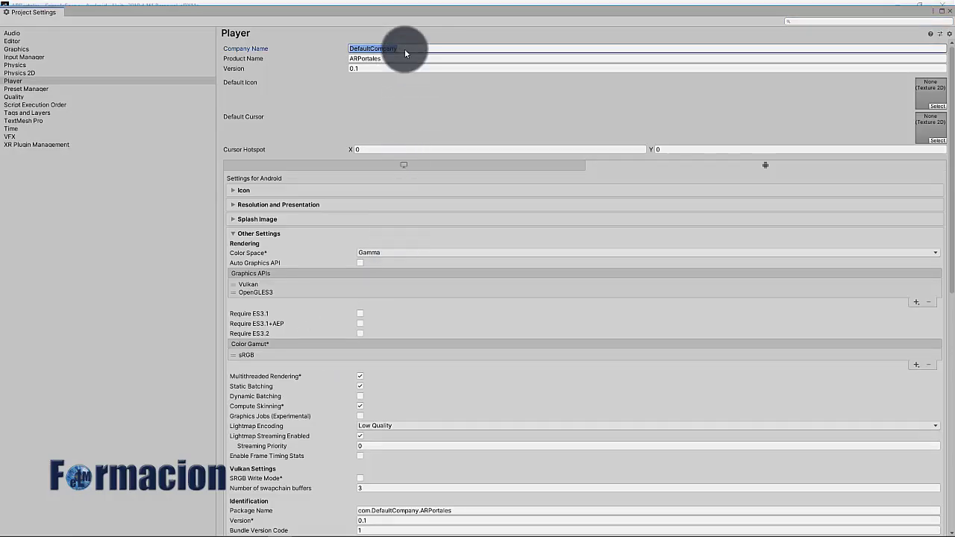
{"action": "type", "text": "e"}
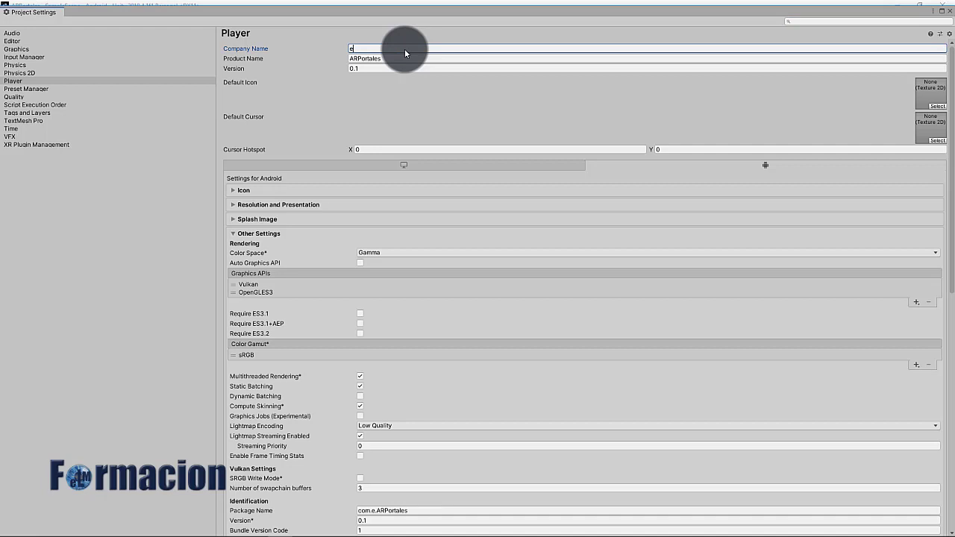
{"action": "type", "text": "LMforma"}
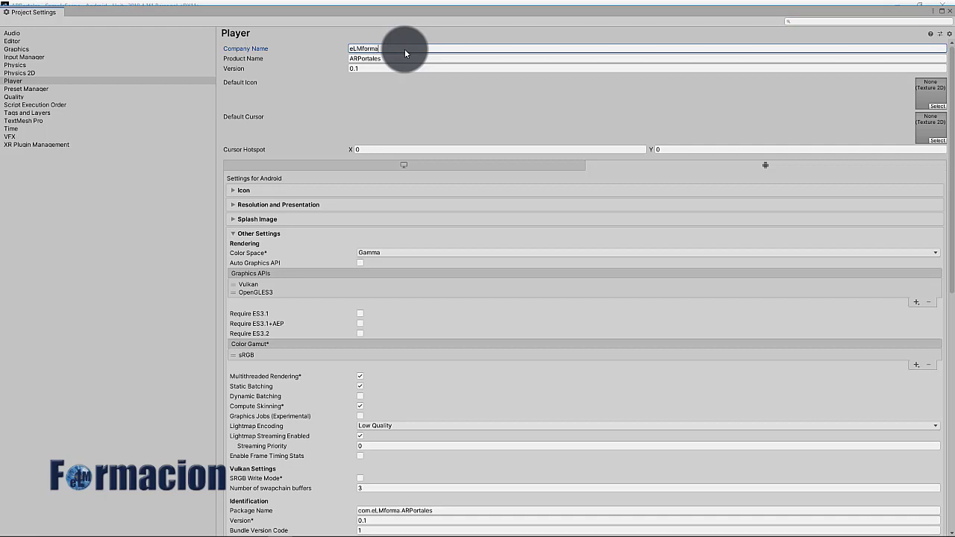
{"action": "type", "text": "cion"}
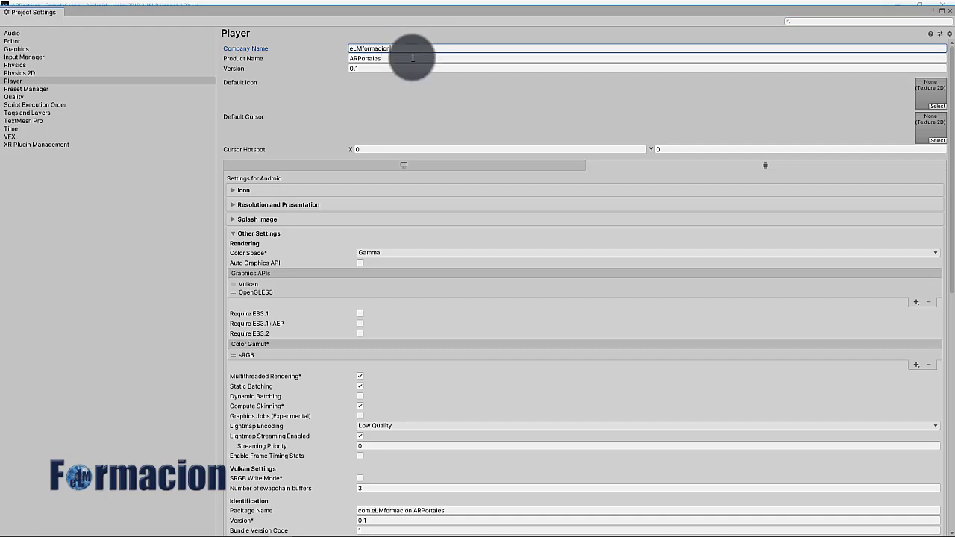
{"action": "left_click", "coordinate": [403, 284]}
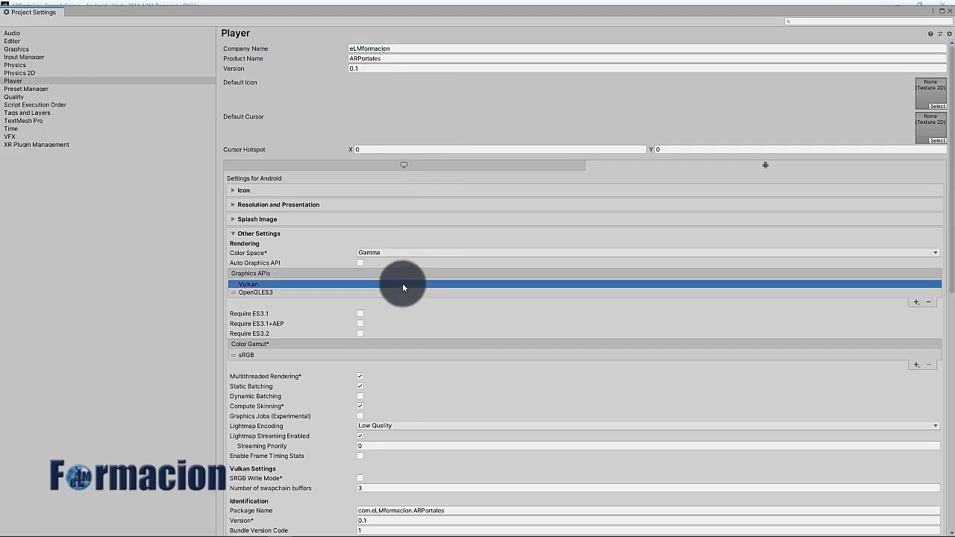
{"action": "left_click", "coordinate": [929, 302]}
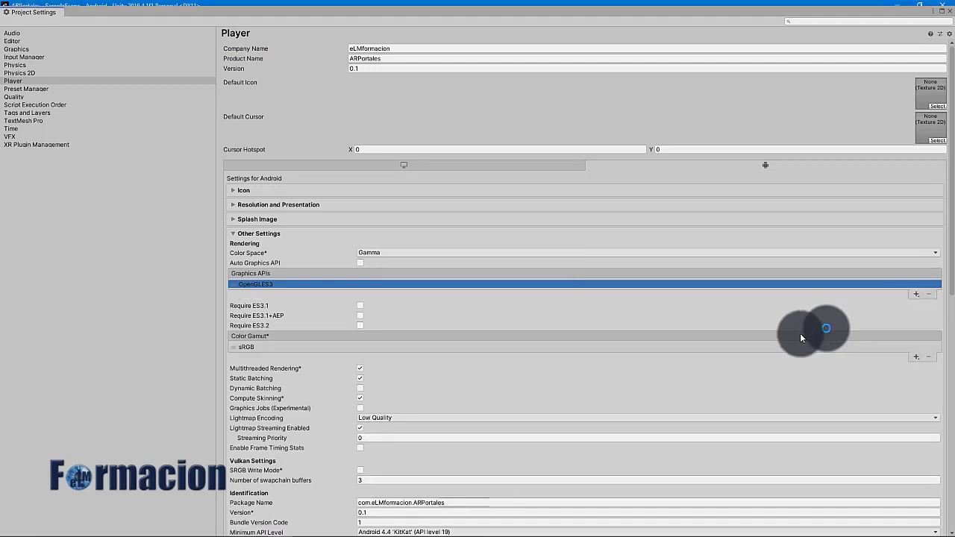
Set Minimum API Level to Android 7.0 'Nougat' (API level 24) and close Project Settings
{"action": "left_click", "coordinate": [459, 502]}
{"action": "scroll", "coordinate": [512, 476], "scroll_direction": "down", "scroll_amount": 3}
{"action": "scroll", "coordinate": [514, 476], "scroll_direction": "down", "scroll_amount": 3}
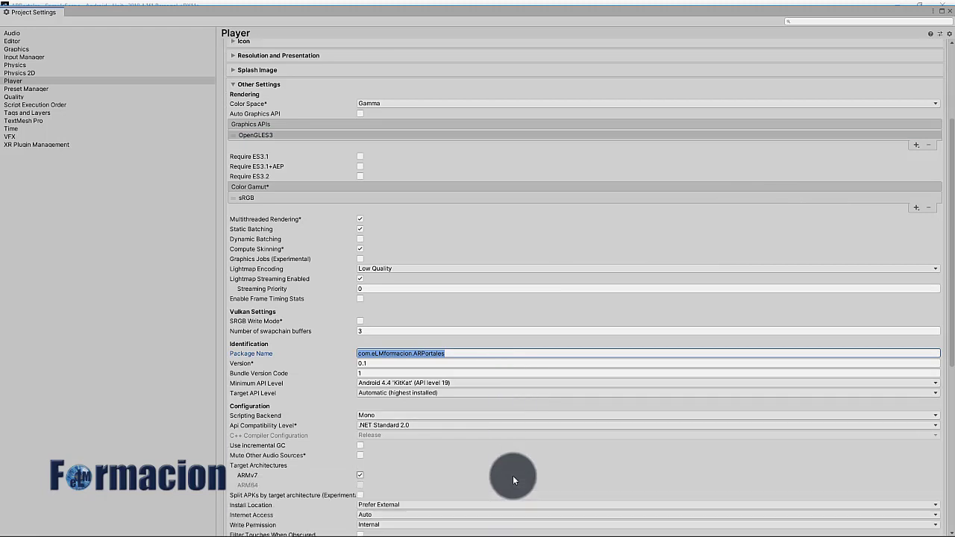
{"action": "left_click", "coordinate": [520, 385]}
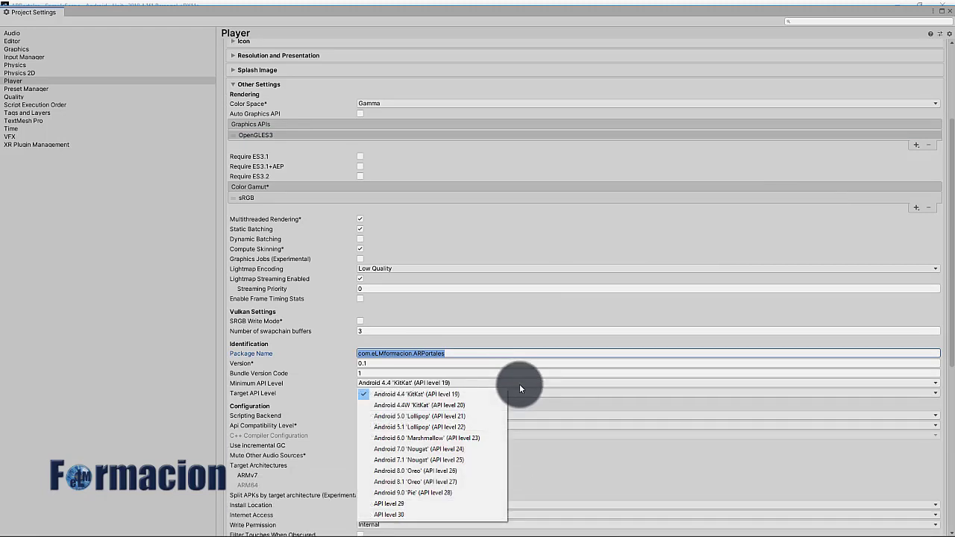
{"action": "left_click", "coordinate": [479, 449]}
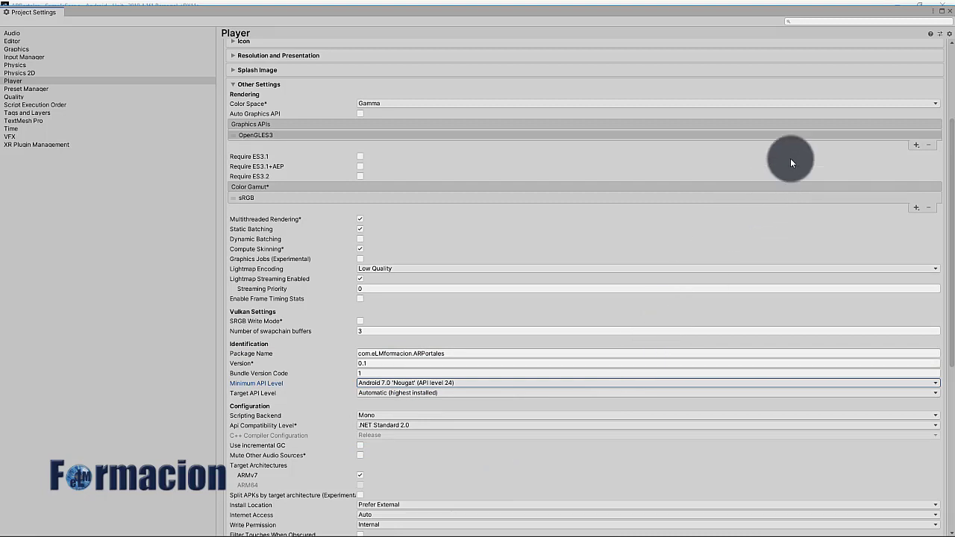
{"action": "left_click", "coordinate": [948, 12]}
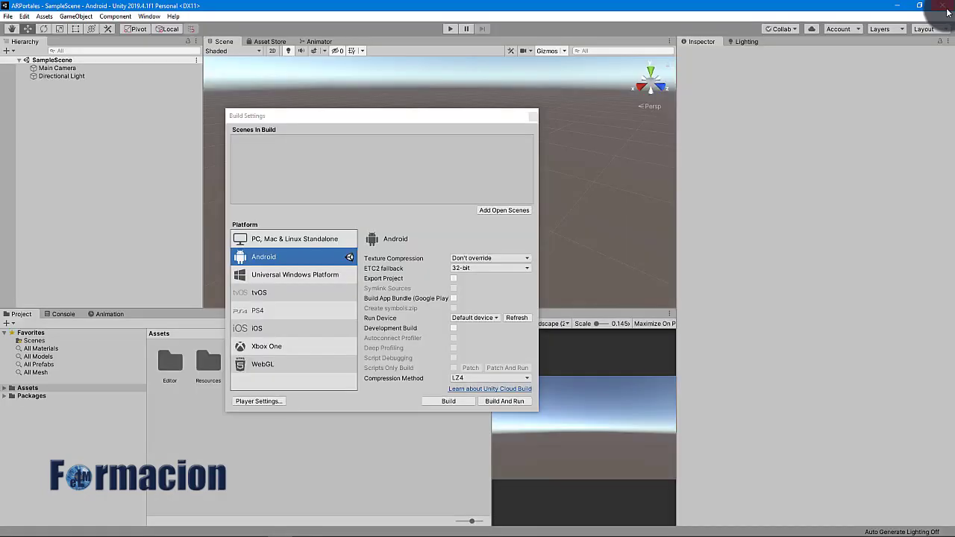
Replace the scene's Main Camera with a Vuforia AR Camera
{"action": "left_click", "coordinate": [531, 117]}
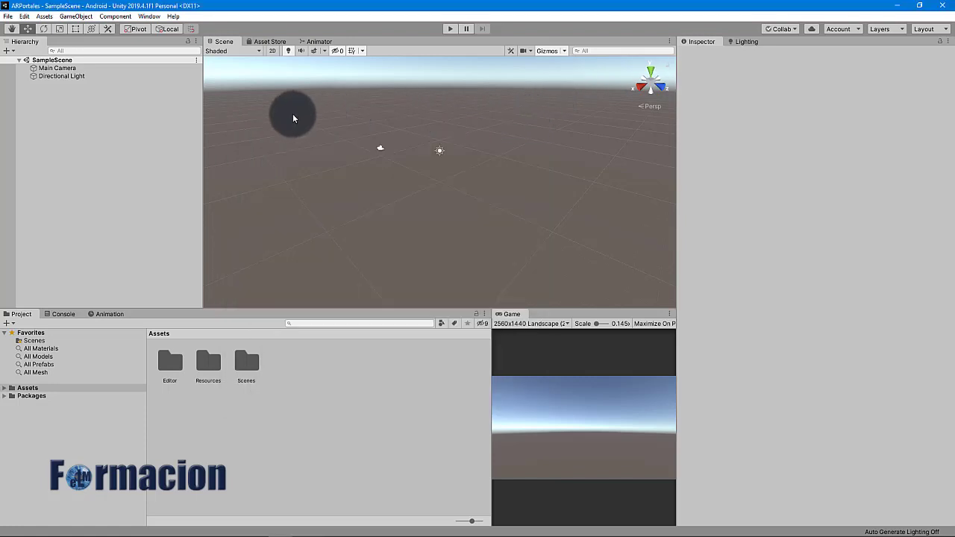
{"action": "left_click", "coordinate": [59, 68]}
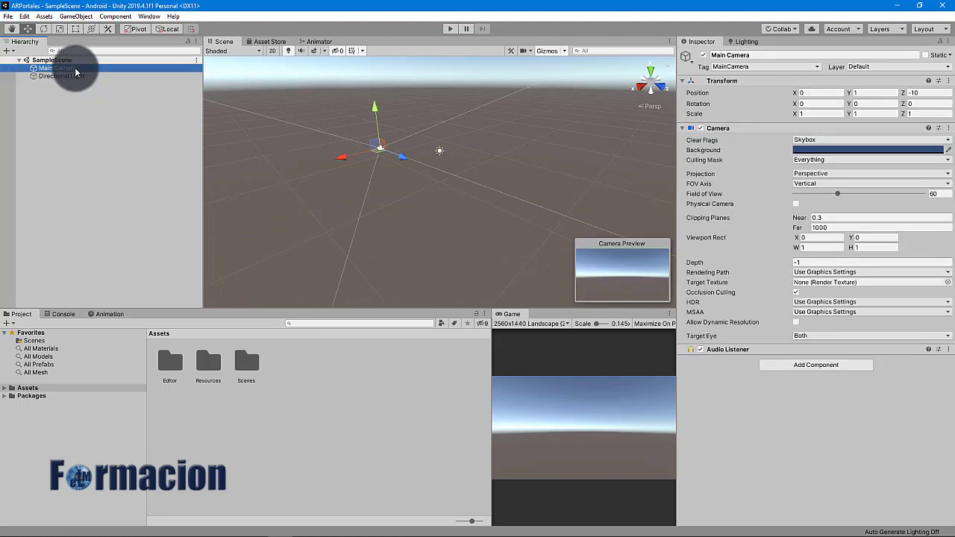
{"action": "key", "text": "Delete"}
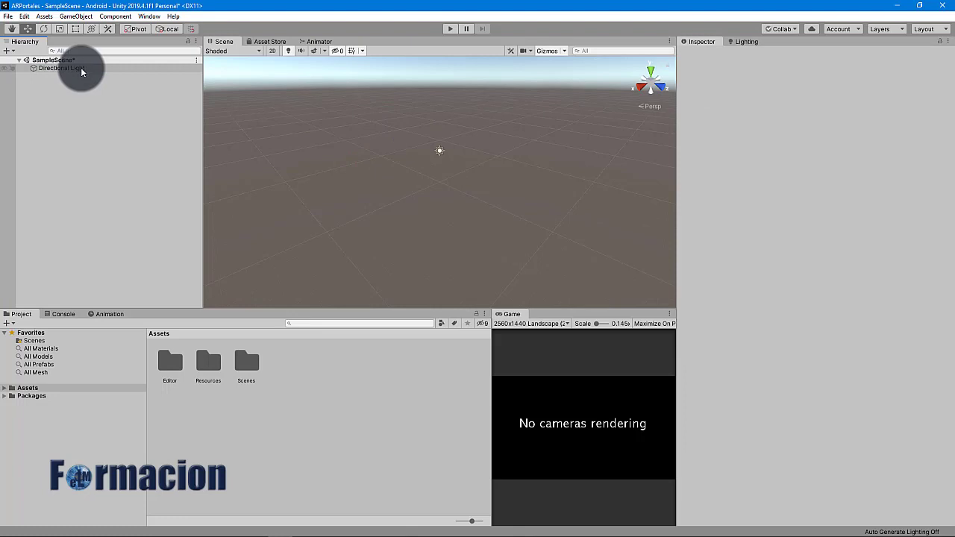
{"action": "right_click", "coordinate": [48, 110]}
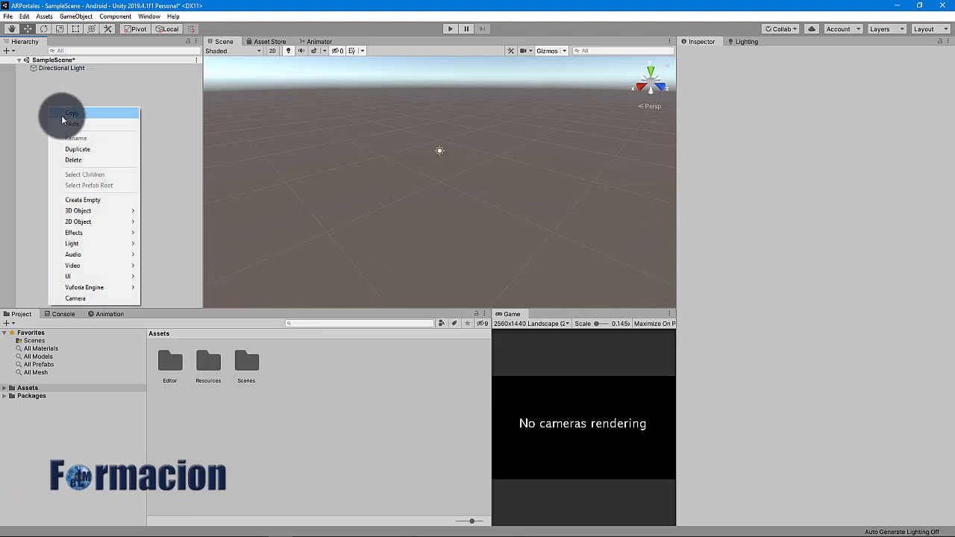
{"action": "mouse_move", "coordinate": [107, 288]}
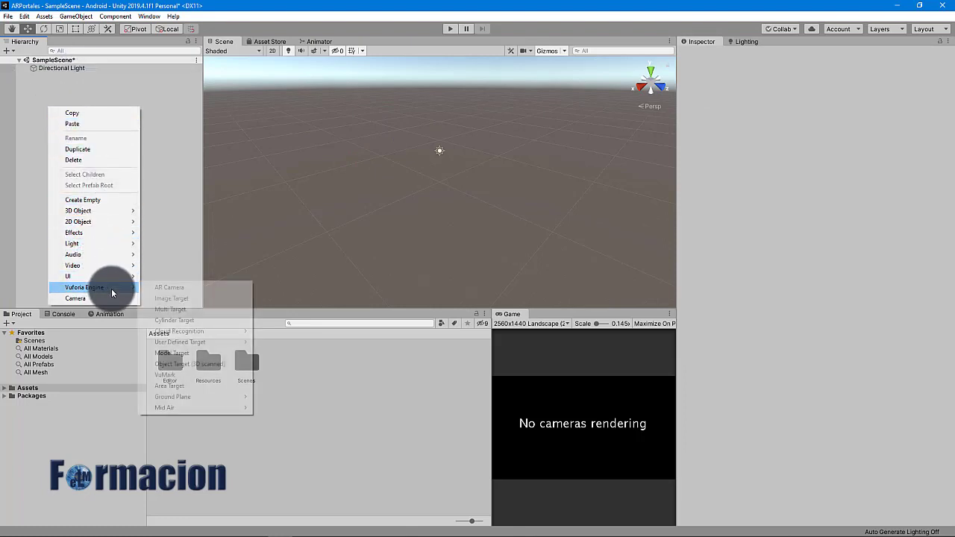
{"action": "left_click", "coordinate": [167, 290]}
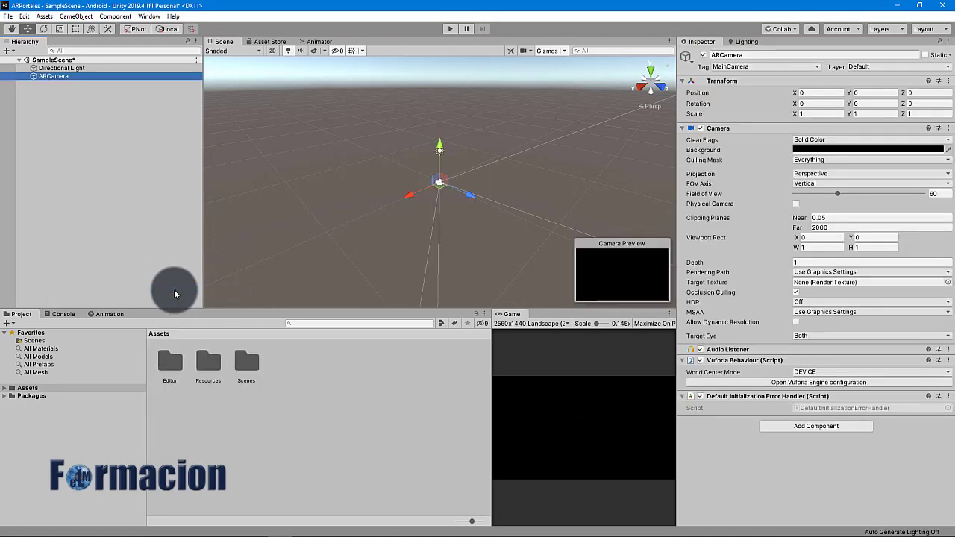
Review the Vuforia Engine configuration settings from the ARCamera's Vuforia Behaviour
{"action": "left_click", "coordinate": [747, 385]}
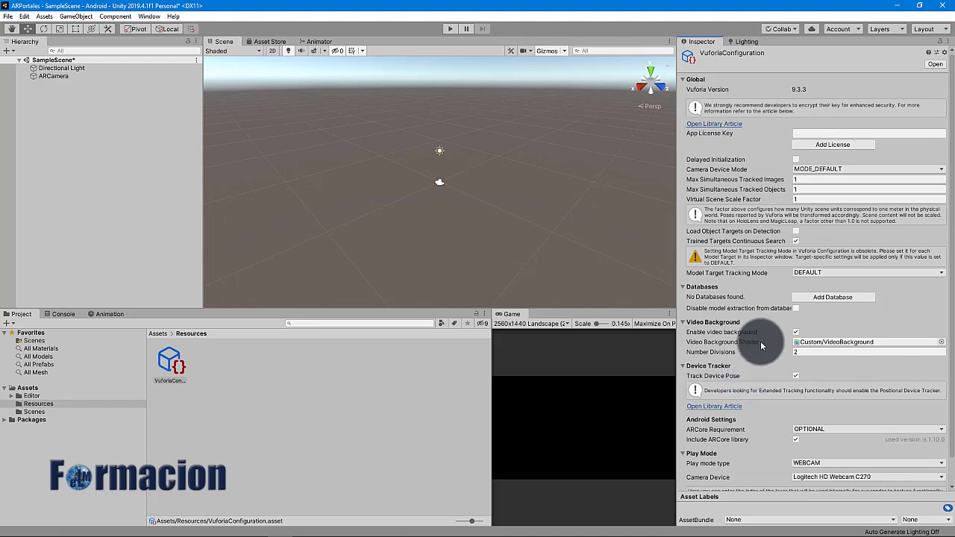
{"action": "scroll", "coordinate": [761, 343], "scroll_direction": "down", "scroll_amount": 1}
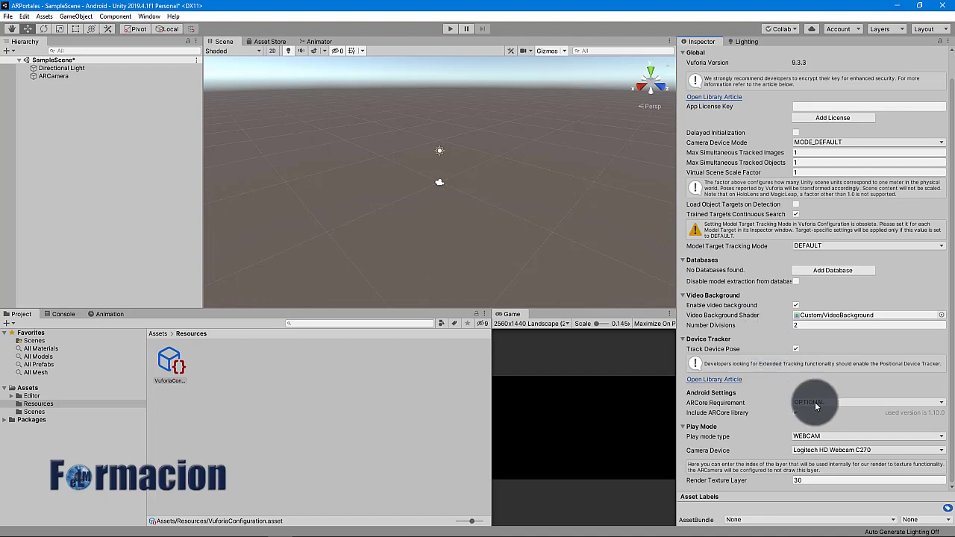
{"action": "scroll", "coordinate": [813, 402], "scroll_direction": "up", "scroll_amount": 1}
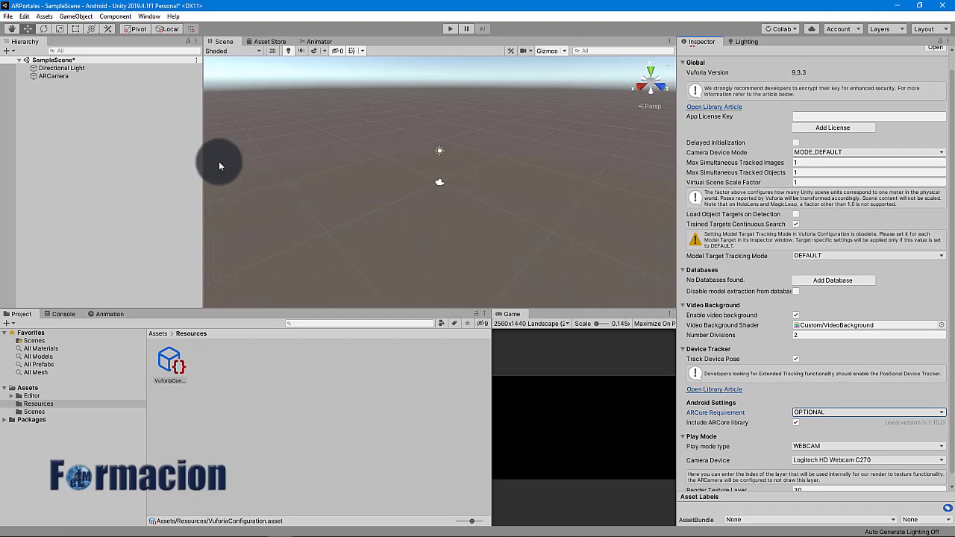
Add a Vuforia Ground Plane Plane Finder and a Ground Plane Stage to the scene
{"action": "right_click", "coordinate": [62, 122]}
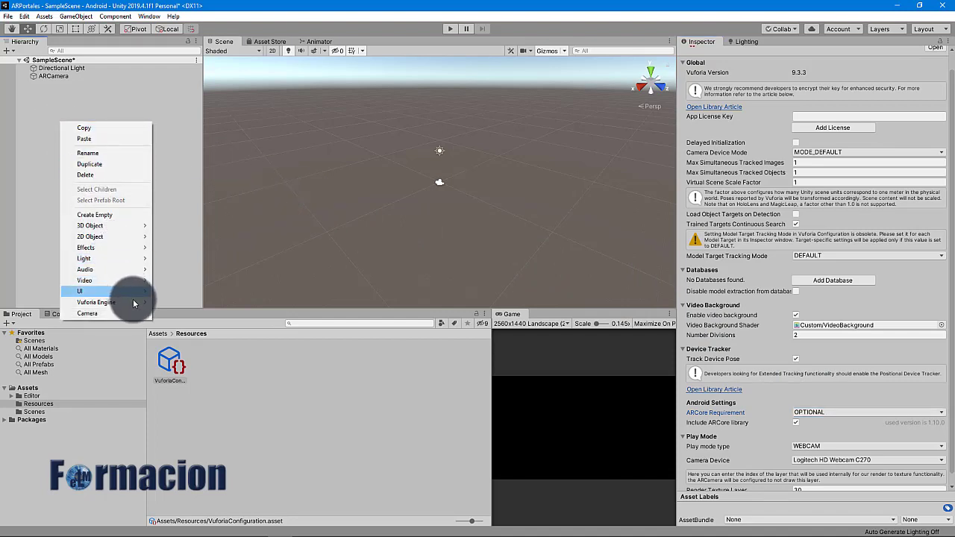
{"action": "mouse_move", "coordinate": [137, 304]}
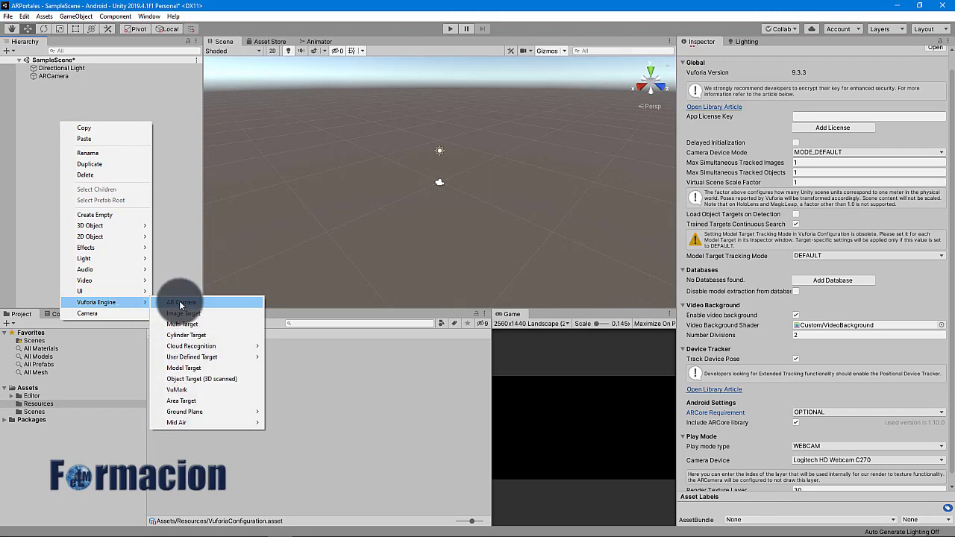
{"action": "mouse_move", "coordinate": [234, 413]}
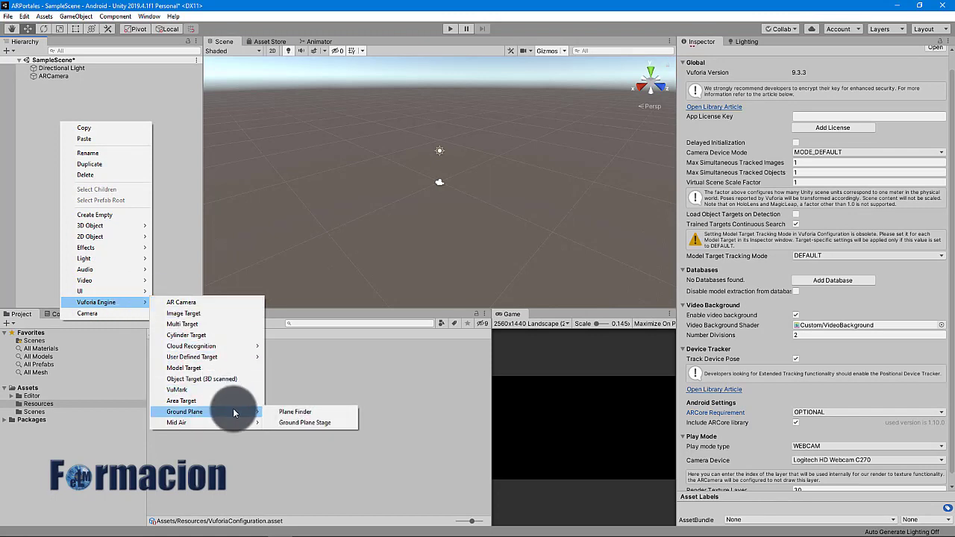
{"action": "left_click", "coordinate": [284, 412]}
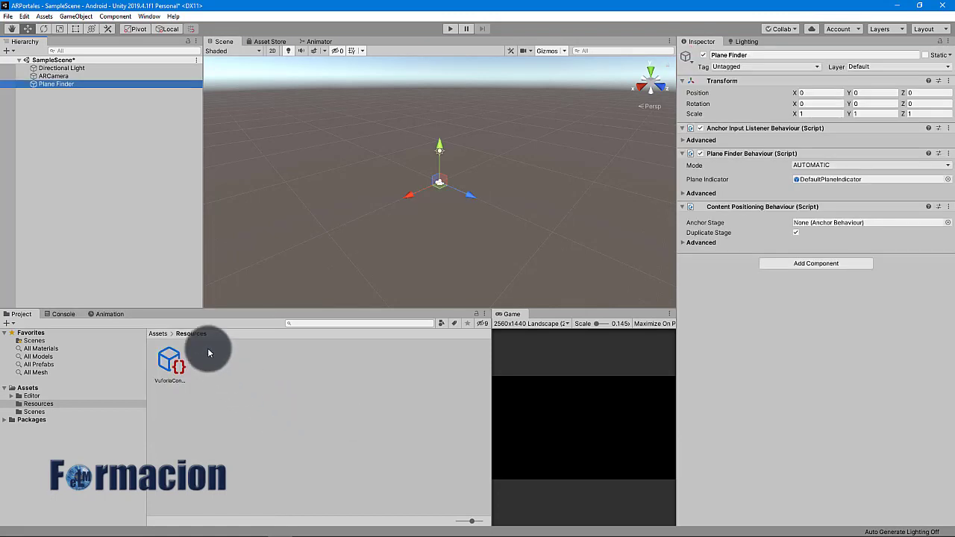
{"action": "right_click", "coordinate": [46, 122]}
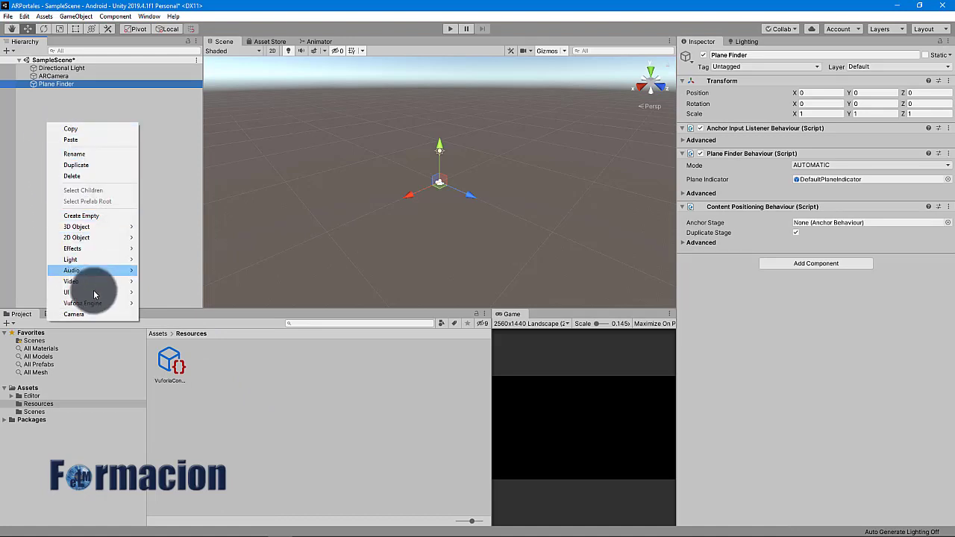
{"action": "mouse_move", "coordinate": [102, 304]}
{"action": "mouse_move", "coordinate": [221, 412]}
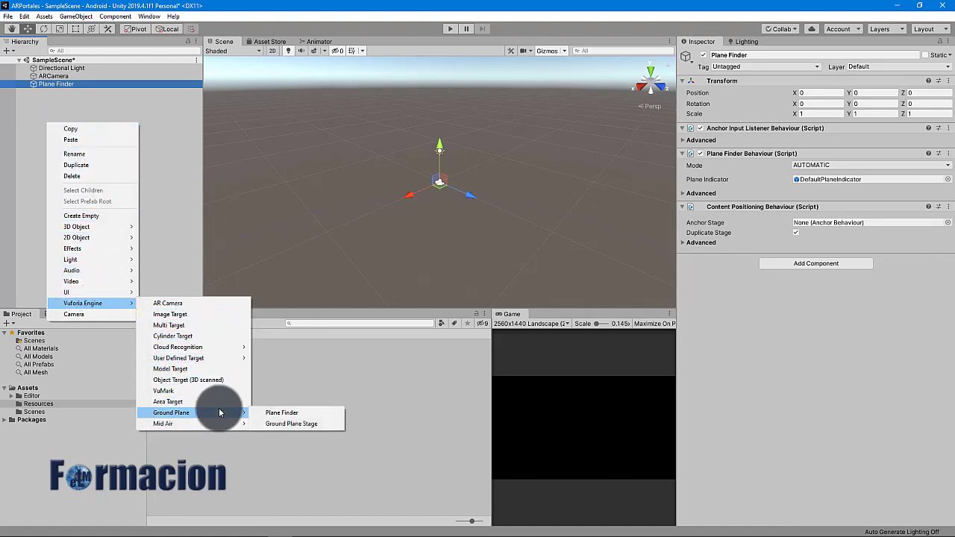
{"action": "left_click", "coordinate": [297, 423]}
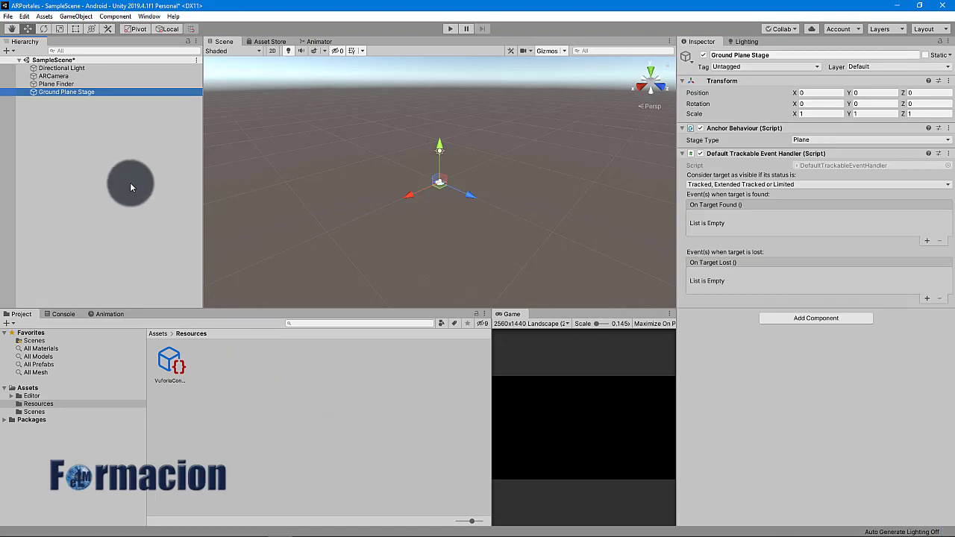
Assign Ground Plane Stage as the Plane Finder's Anchor Stage
{"action": "left_click_drag", "start_coordinate": [76, 102], "coordinate": [70, 85]}
{"action": "left_click", "coordinate": [69, 84]}
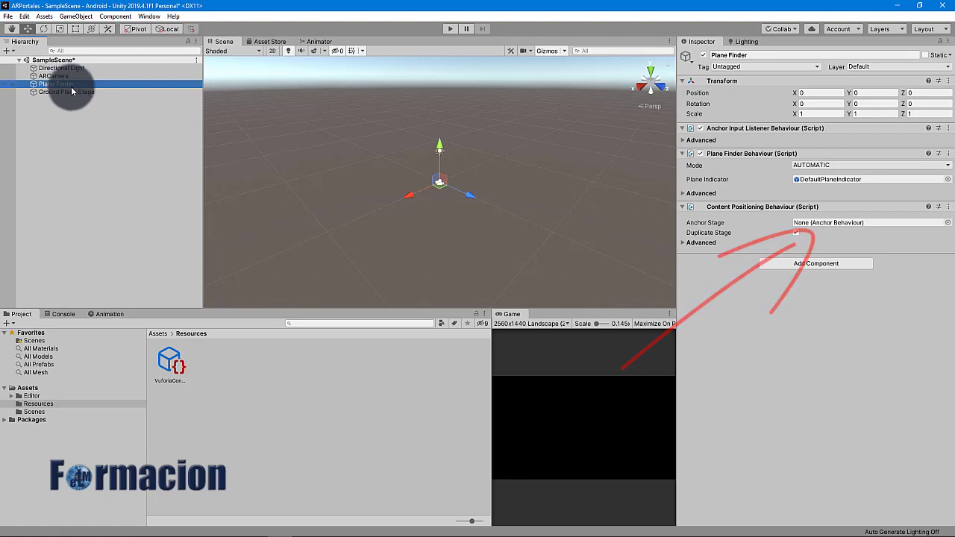
{"action": "left_click_drag", "start_coordinate": [75, 96], "coordinate": [811, 222]}
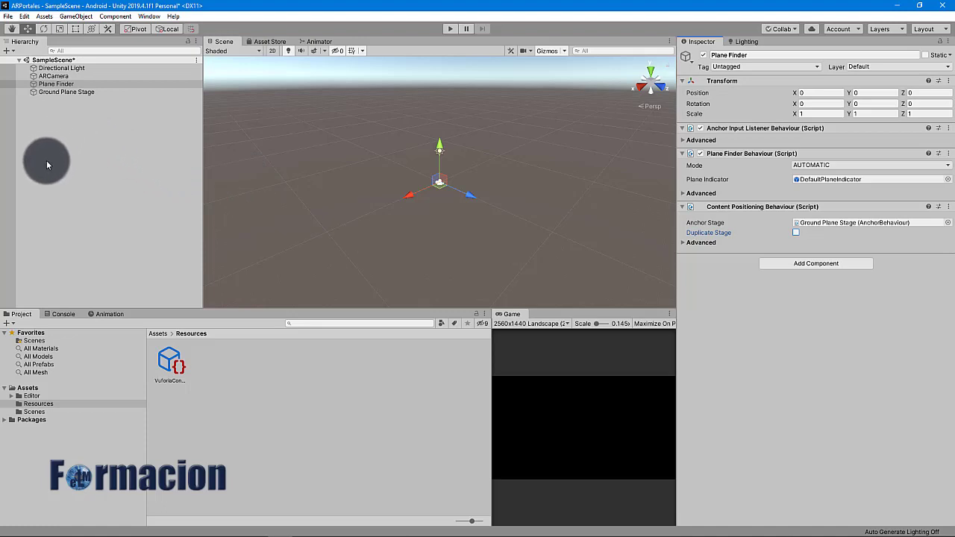
Frame the Ground Plane Stage in the Scene view and shrink the gizmo icons to tiny
{"action": "left_click", "coordinate": [63, 93]}
{"action": "double_click", "coordinate": [62, 93]}
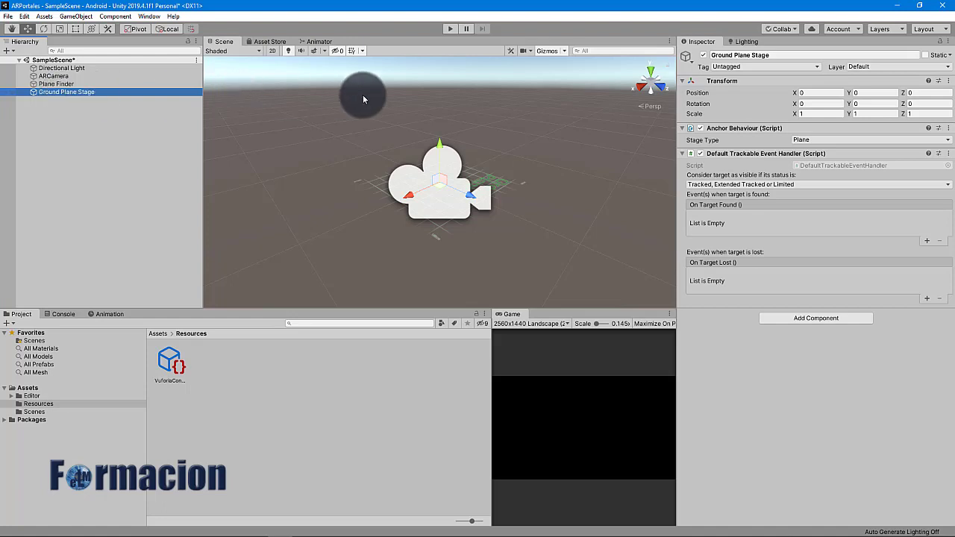
{"action": "left_click", "coordinate": [565, 51]}
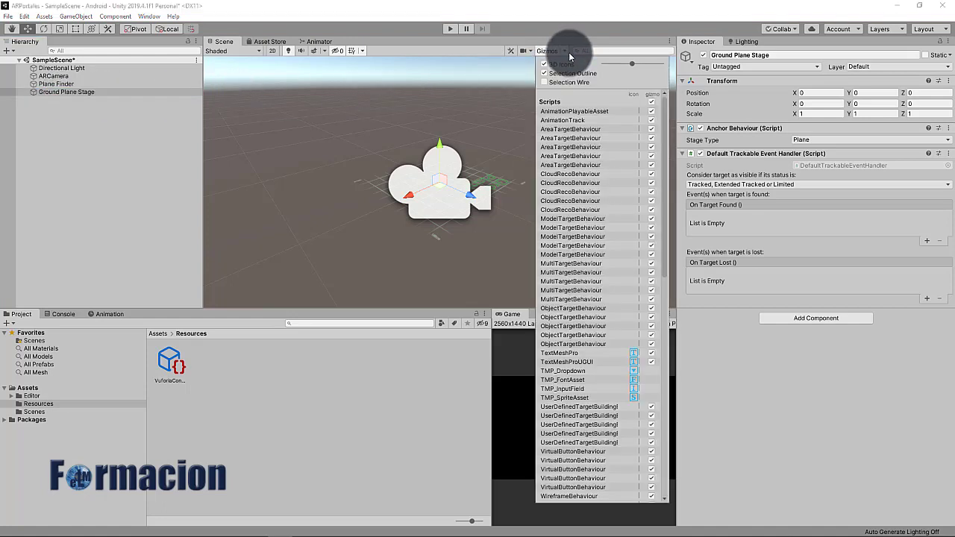
{"action": "left_click_drag", "start_coordinate": [634, 62], "coordinate": [616, 63]}
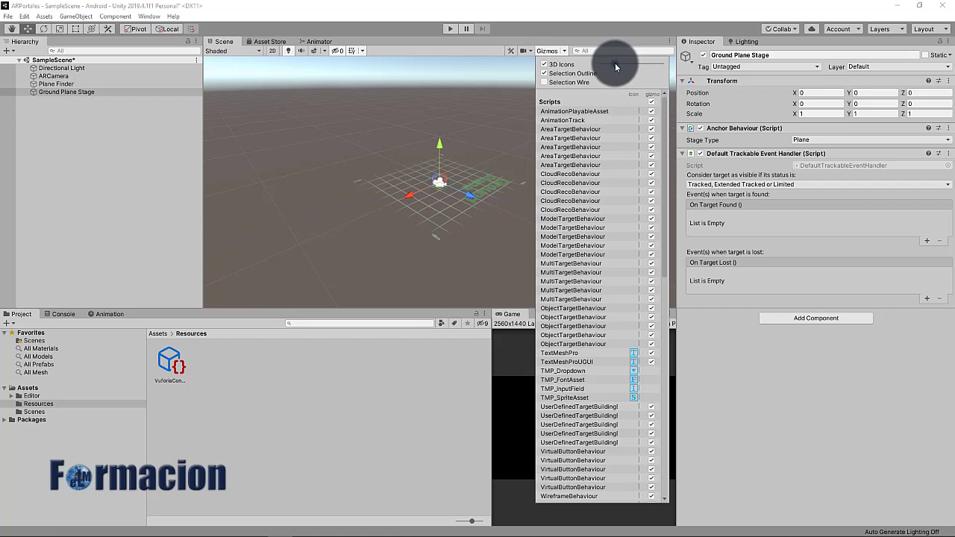
Add a cube to the scene and scale it down to about 0.23
{"action": "left_click", "coordinate": [127, 156]}
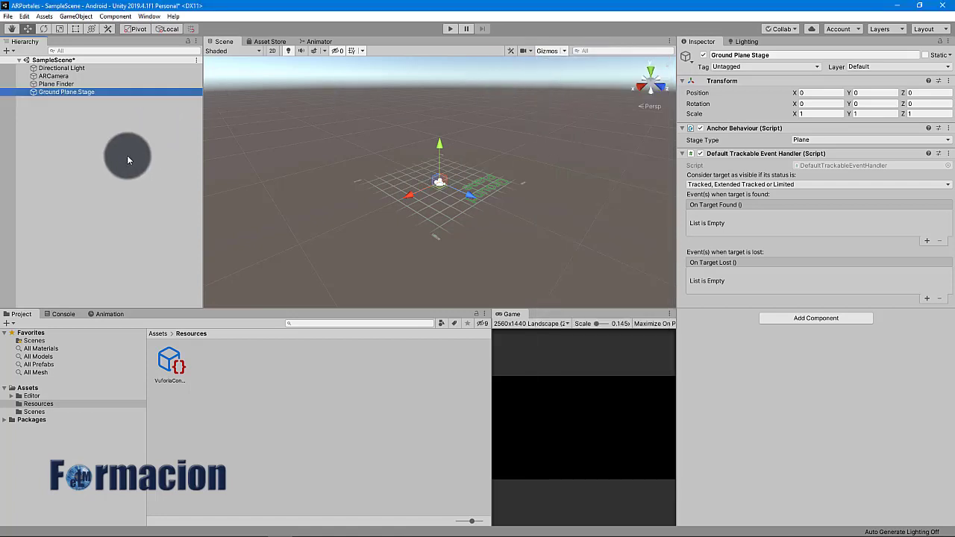
{"action": "right_click", "coordinate": [76, 133]}
{"action": "mouse_move", "coordinate": [191, 232]}
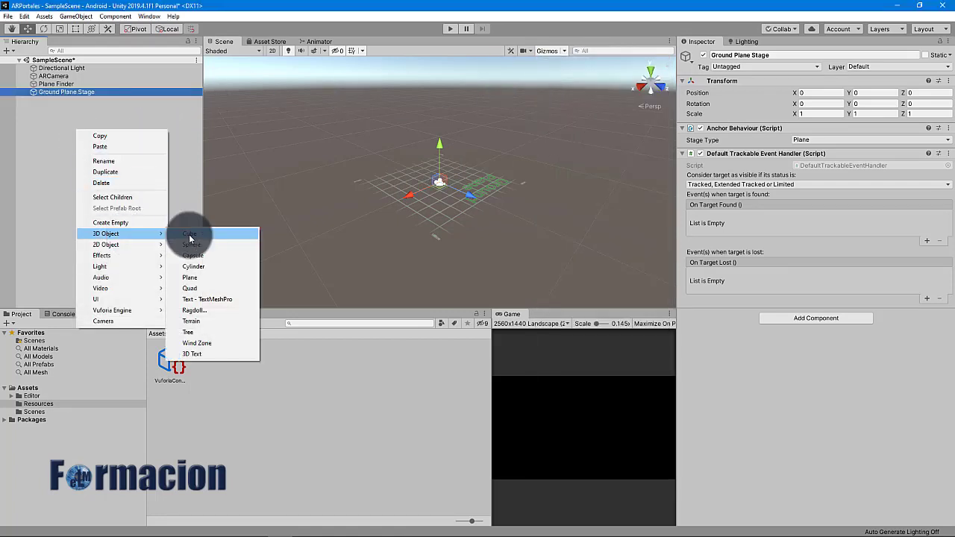
{"action": "left_click", "coordinate": [262, 232]}
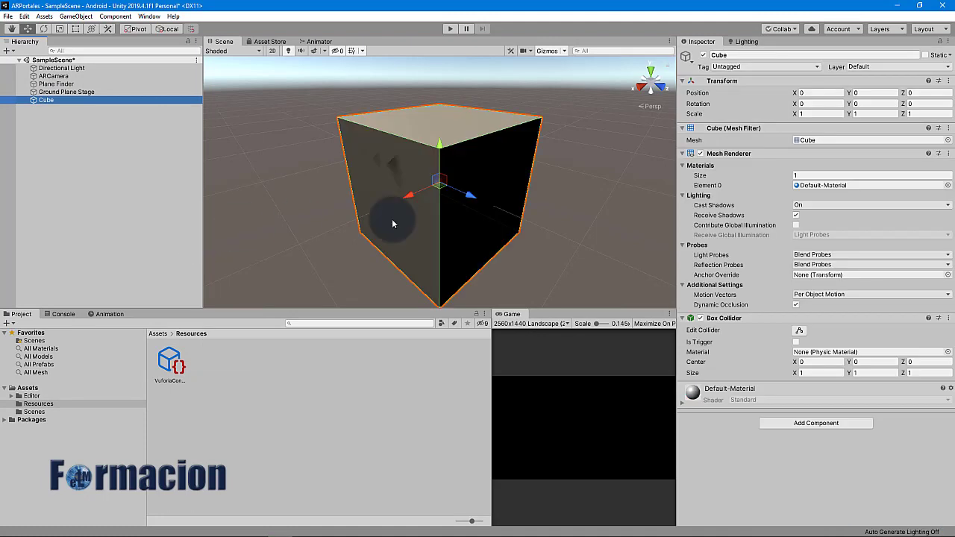
{"action": "left_click", "coordinate": [59, 28]}
{"action": "left_click_drag", "start_coordinate": [441, 192], "coordinate": [412, 215]}
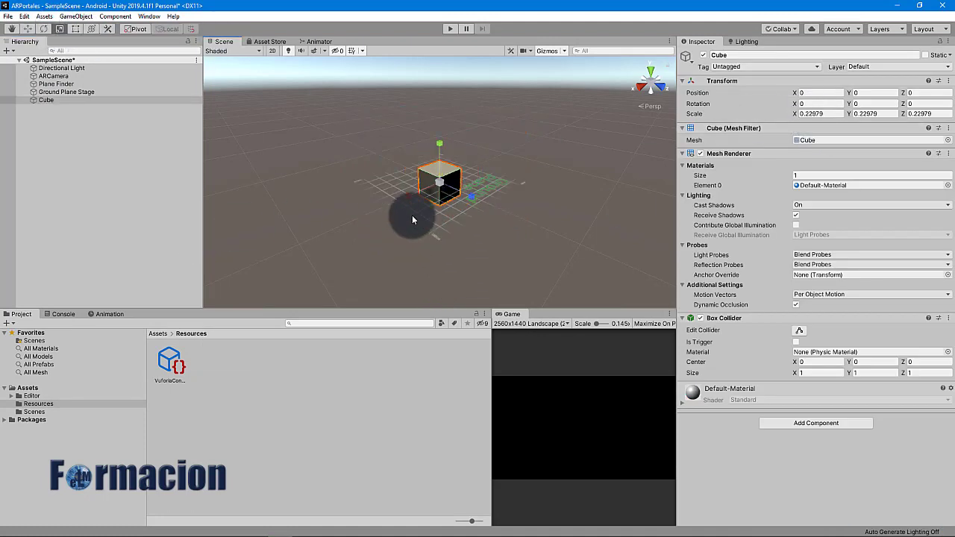
Lift the cube above the ground, parent it to Ground Plane Stage, and test in Play mode
{"action": "left_click", "coordinate": [27, 29]}
{"action": "left_click_drag", "start_coordinate": [442, 151], "coordinate": [441, 120]}
{"action": "left_click_drag", "start_coordinate": [409, 166], "coordinate": [419, 166]}
{"action": "left_click_drag", "start_coordinate": [478, 171], "coordinate": [469, 189]}
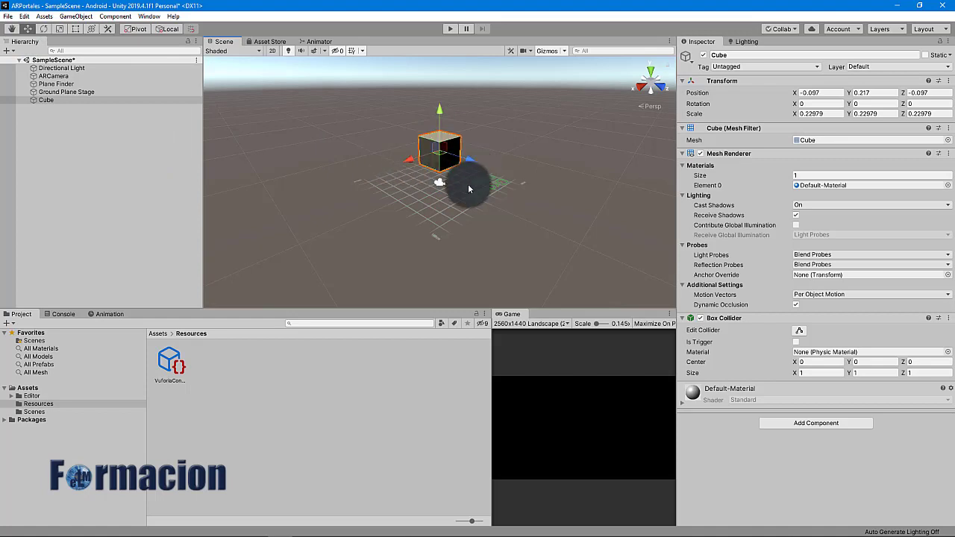
{"action": "left_click_drag", "start_coordinate": [38, 98], "coordinate": [56, 95]}
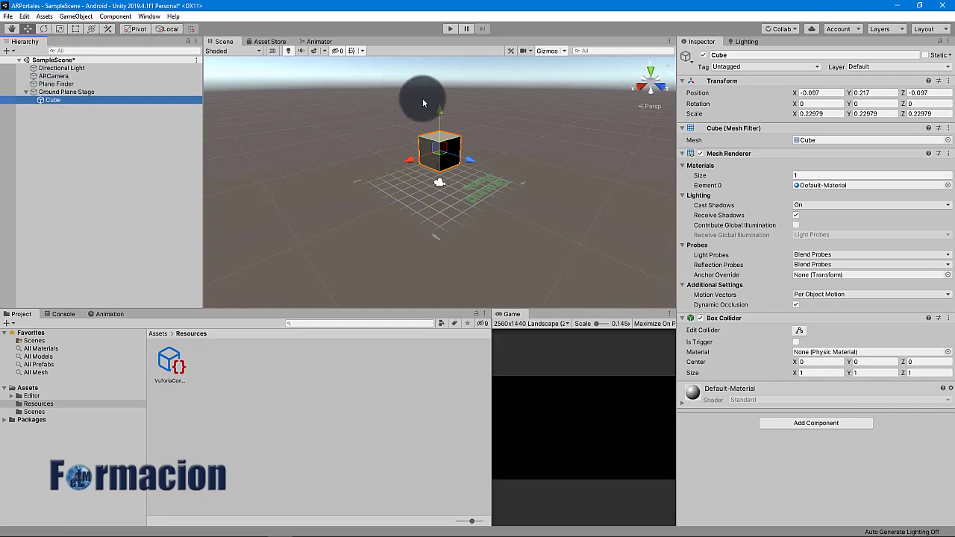
{"action": "left_click", "coordinate": [450, 28]}
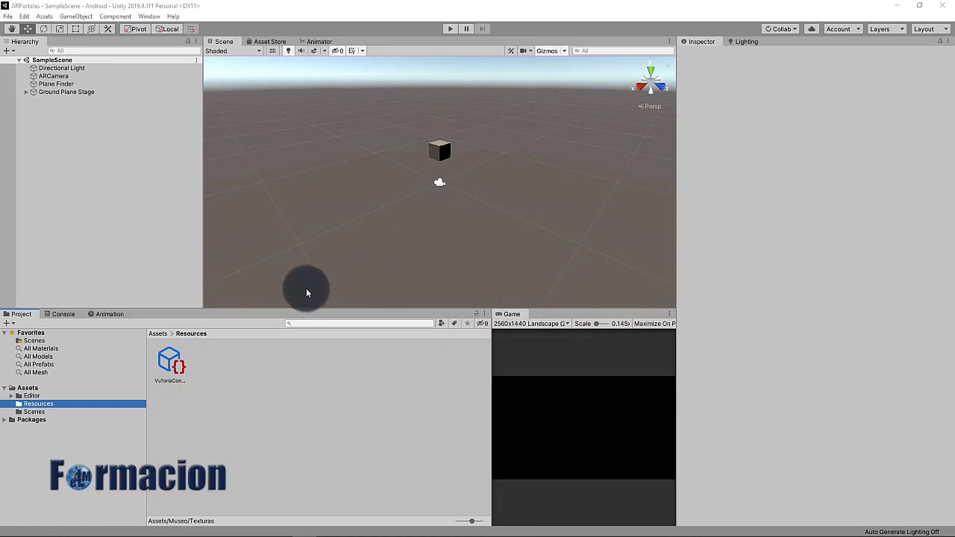
Create a Museo folder in Assets and open it
{"action": "left_click", "coordinate": [34, 388]}
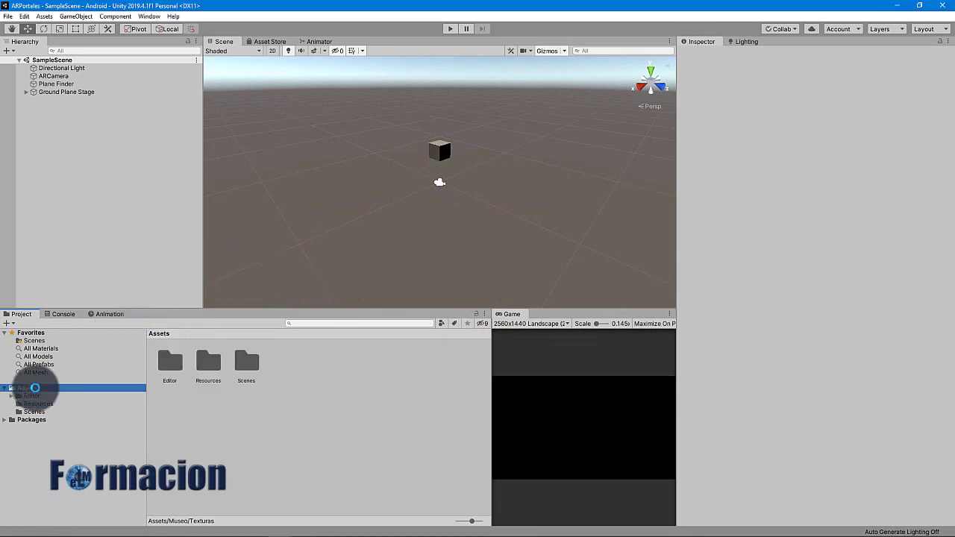
{"action": "right_click", "coordinate": [300, 365]}
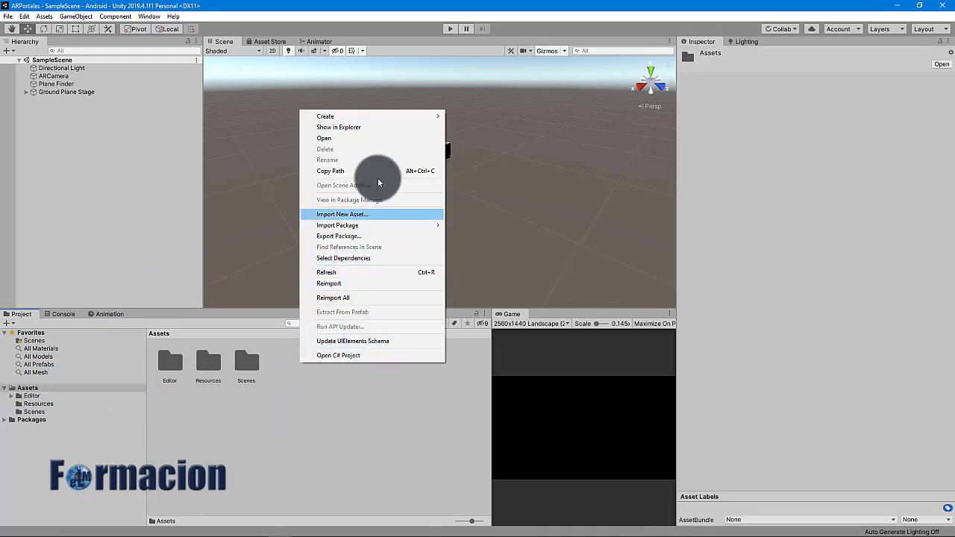
{"action": "mouse_move", "coordinate": [414, 118]}
{"action": "left_click", "coordinate": [491, 118]}
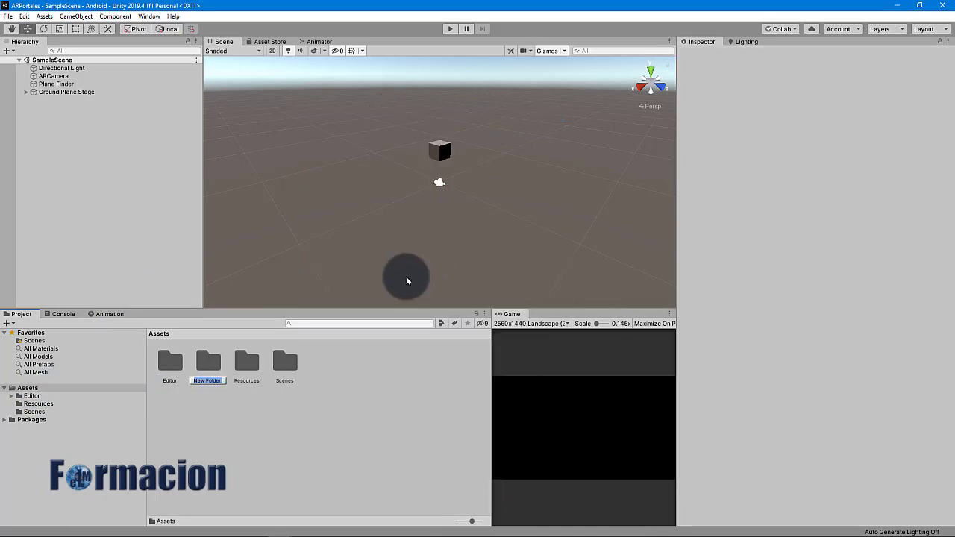
{"action": "type", "text": "Museo"}
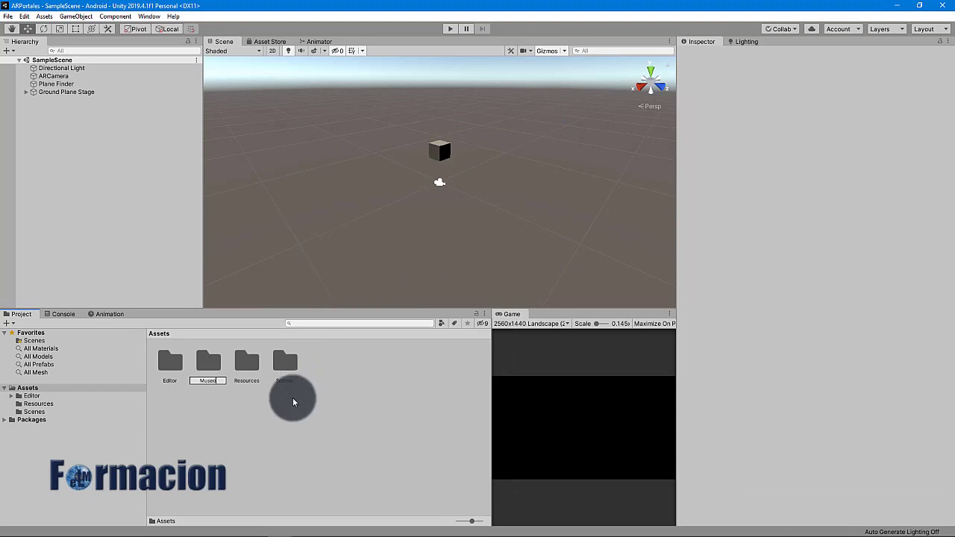
{"action": "left_click", "coordinate": [209, 369]}
{"action": "double_click", "coordinate": [209, 370]}
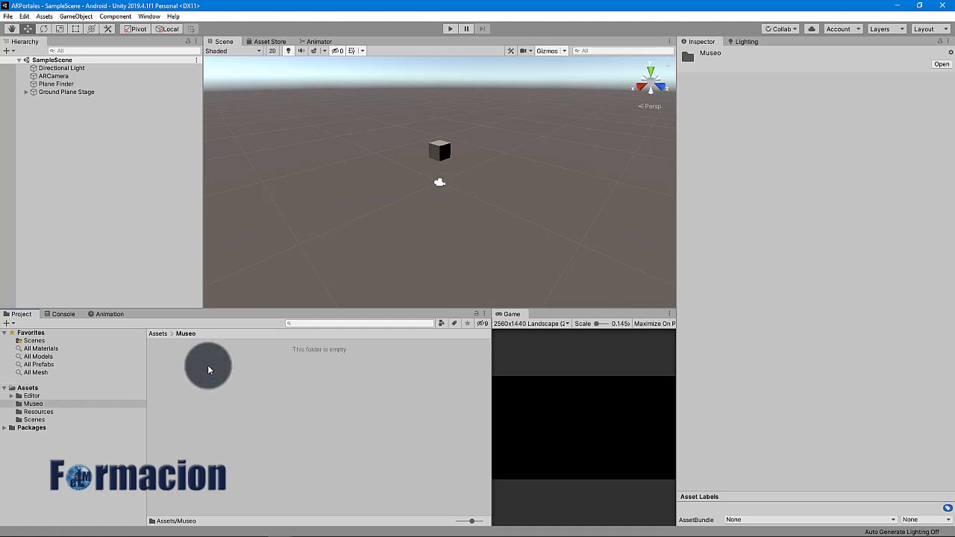
Create Cuadros and Materiales subfolders inside Museo
{"action": "right_click", "coordinate": [171, 363]}
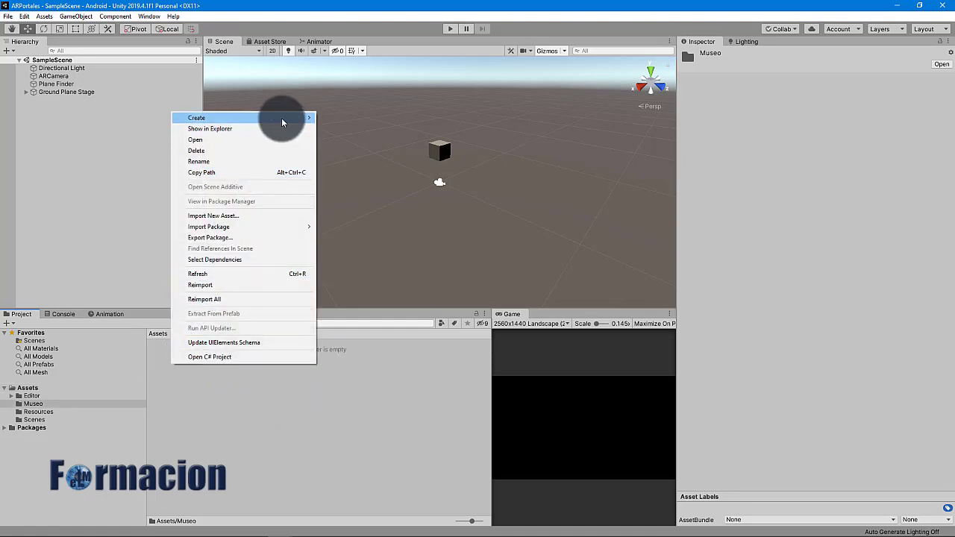
{"action": "mouse_move", "coordinate": [281, 118]}
{"action": "left_click", "coordinate": [363, 118]}
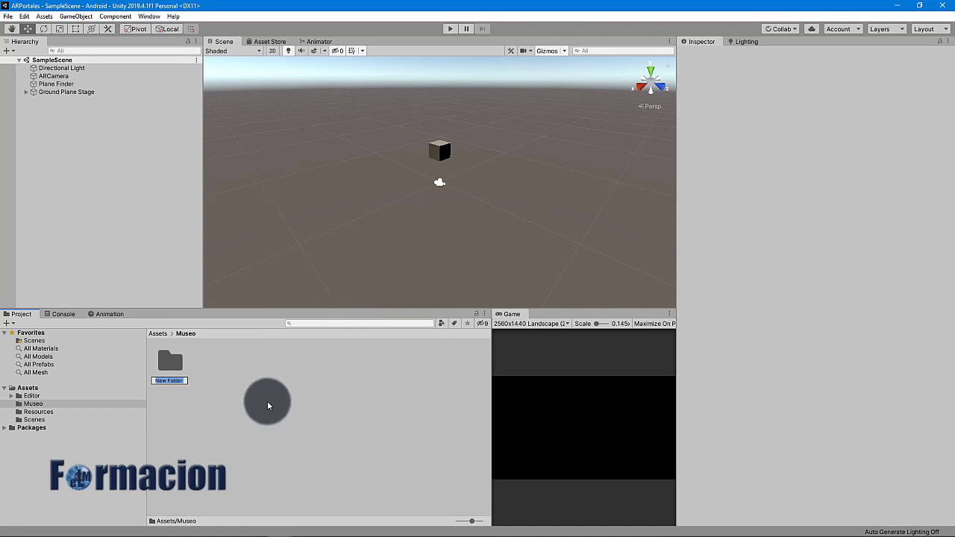
{"action": "type", "text": "Cuadros"}
{"action": "key", "text": "Return"}
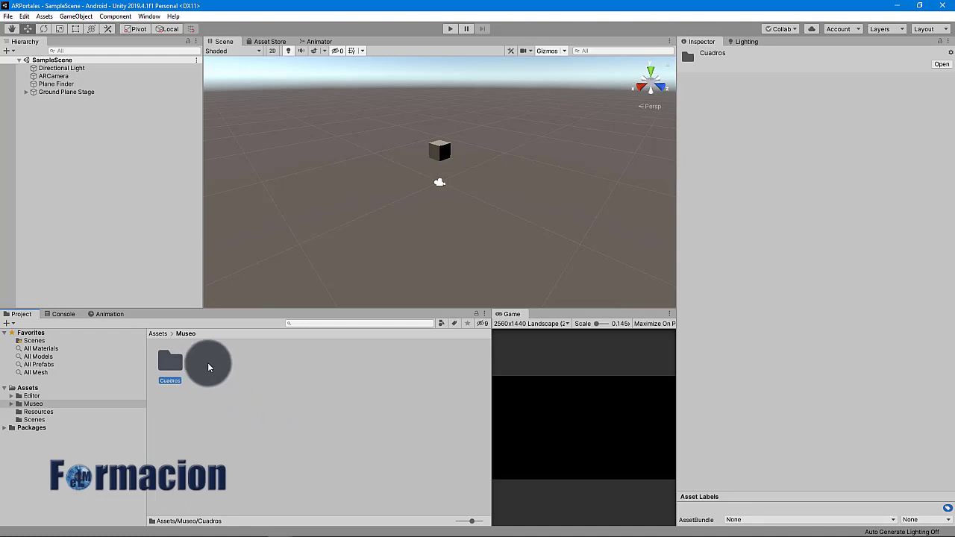
{"action": "right_click", "coordinate": [207, 363]}
{"action": "mouse_move", "coordinate": [256, 118]}
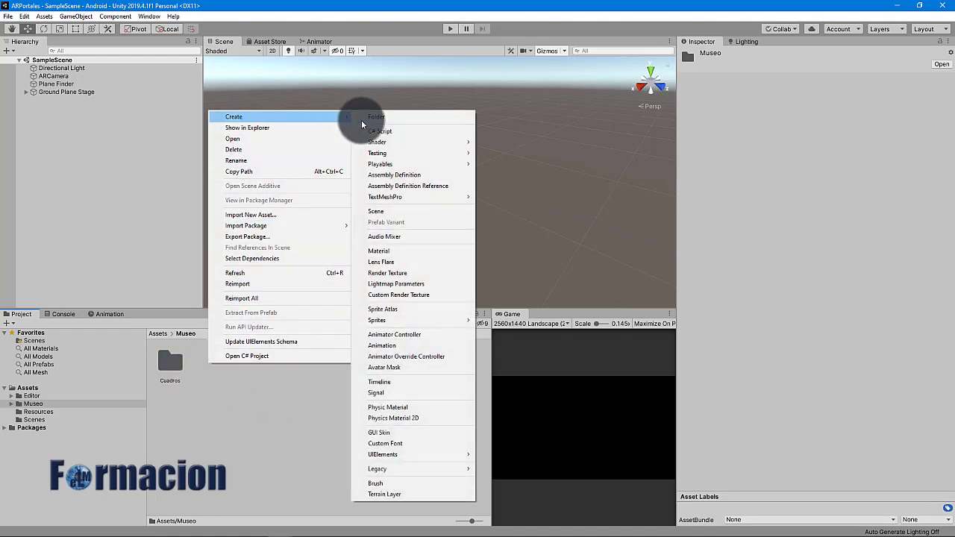
{"action": "left_click", "coordinate": [373, 117]}
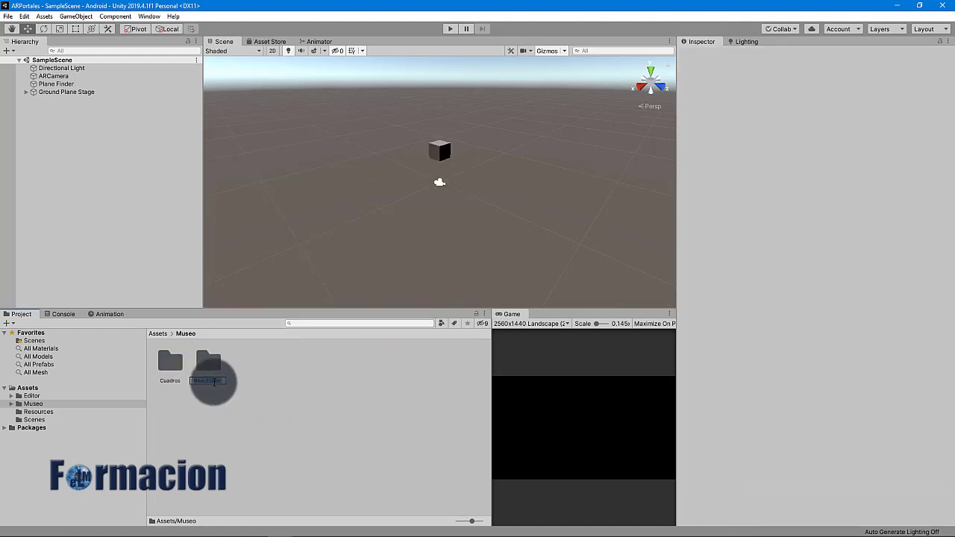
{"action": "type", "text": "Materiales"}
{"action": "key", "text": "Return"}
Create Scripts, Shaders and Texturas subfolders inside Museo
{"action": "right_click", "coordinate": [236, 370]}
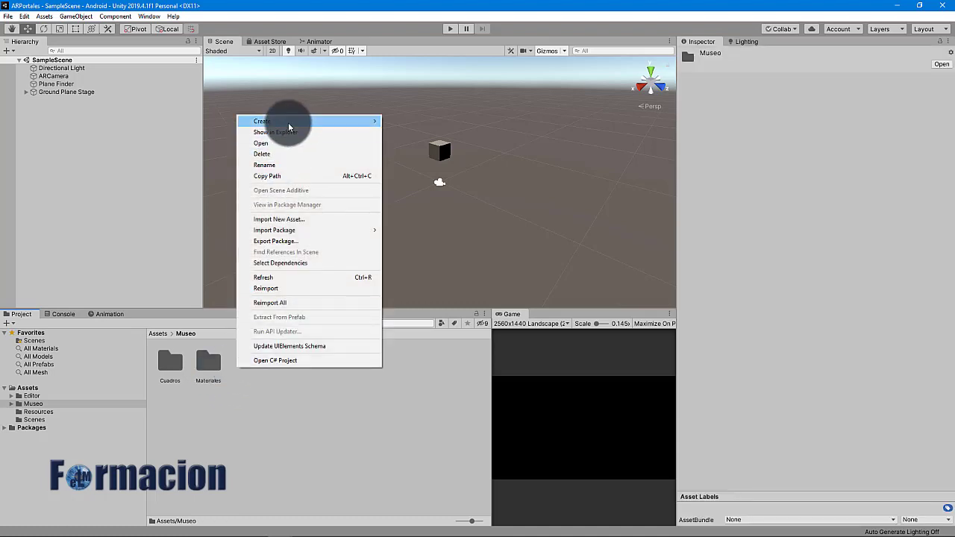
{"action": "mouse_move", "coordinate": [289, 123]}
{"action": "left_click", "coordinate": [413, 120]}
{"action": "type", "text": "Scripts"}
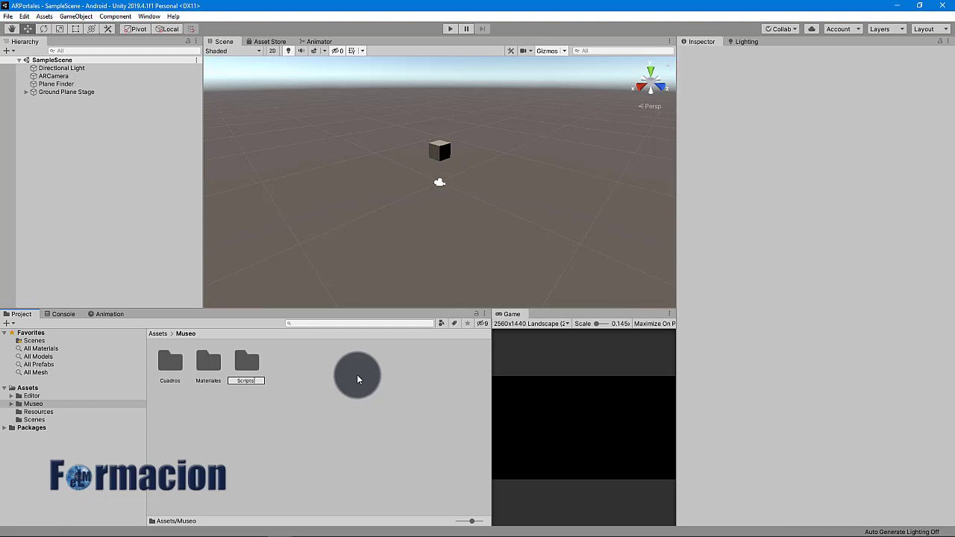
{"action": "key", "text": "Return"}
{"action": "right_click", "coordinate": [287, 366]}
{"action": "mouse_move", "coordinate": [384, 121]}
{"action": "left_click", "coordinate": [456, 121]}
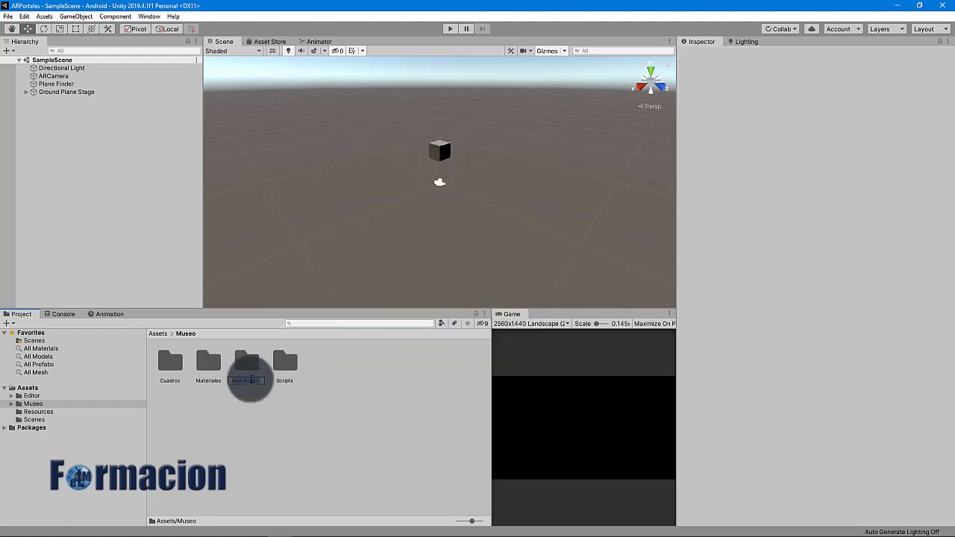
{"action": "type", "text": "Shaders"}
{"action": "key", "text": "Return"}
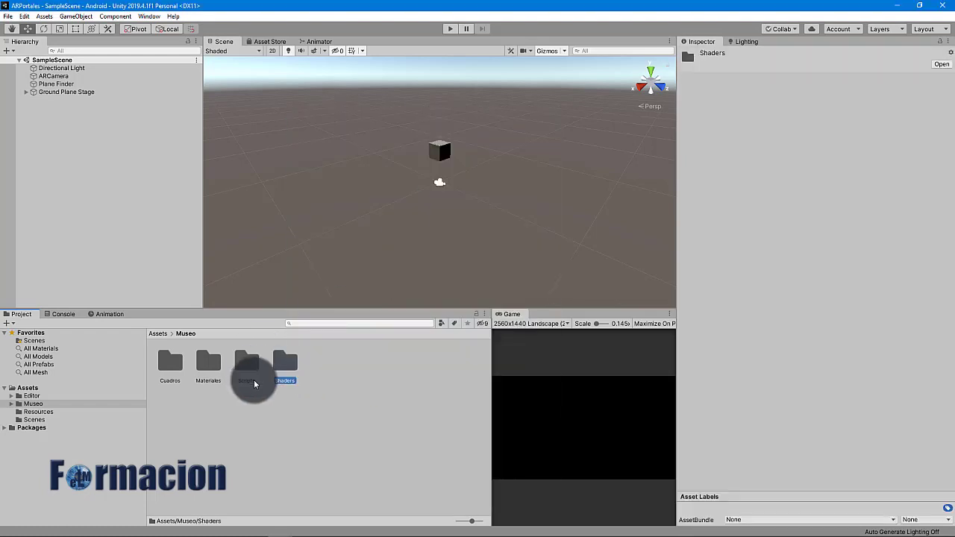
{"action": "right_click", "coordinate": [316, 369]}
{"action": "mouse_move", "coordinate": [396, 120]}
{"action": "left_click", "coordinate": [490, 122]}
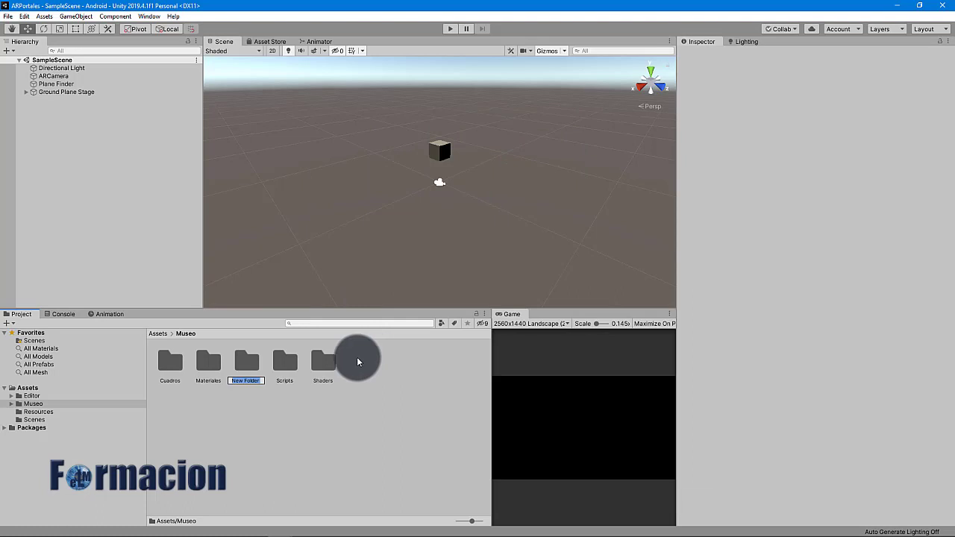
{"action": "type", "text": "Texturas"}
{"action": "key", "text": "Return"}
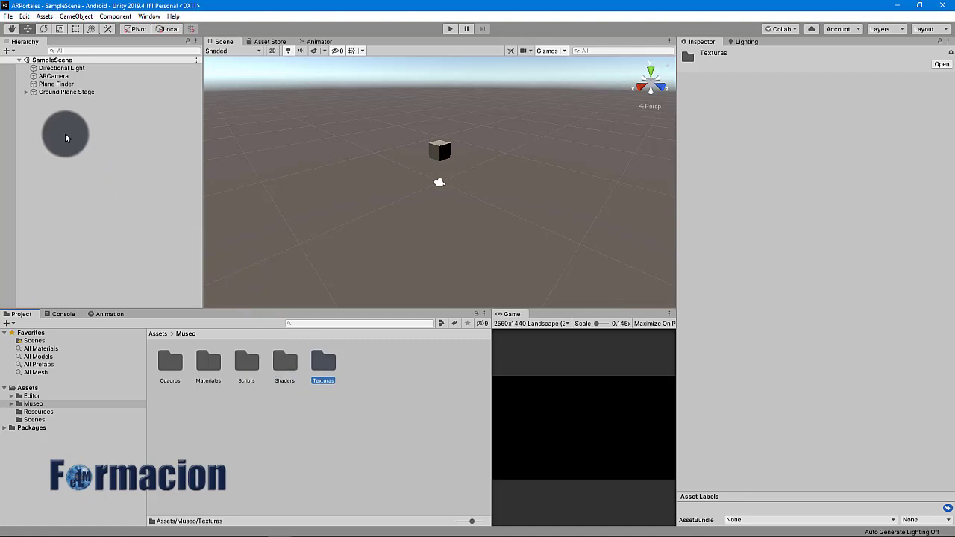
Add a plane named Suelo with scale 4 on X and 8 on Z, framed in view
{"action": "right_click", "coordinate": [30, 127]}
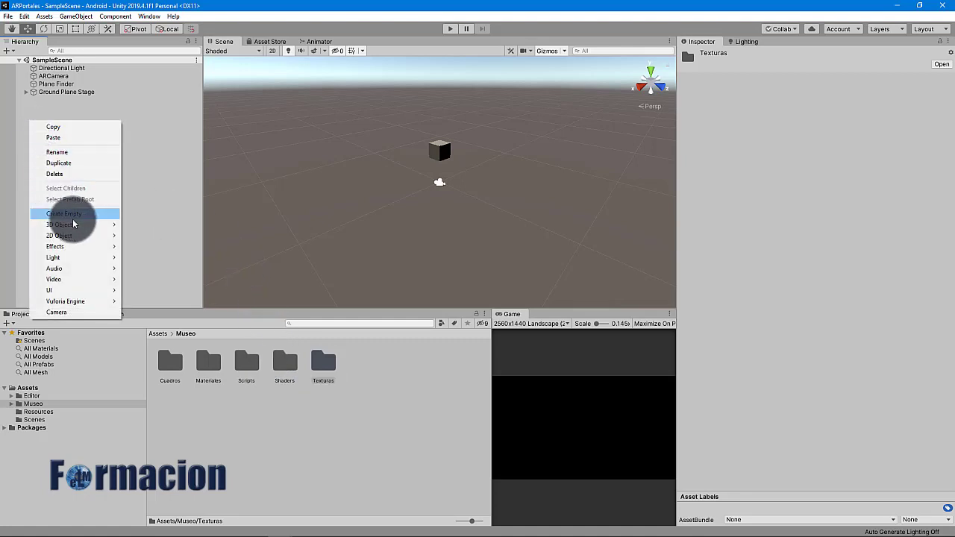
{"action": "mouse_move", "coordinate": [75, 226]}
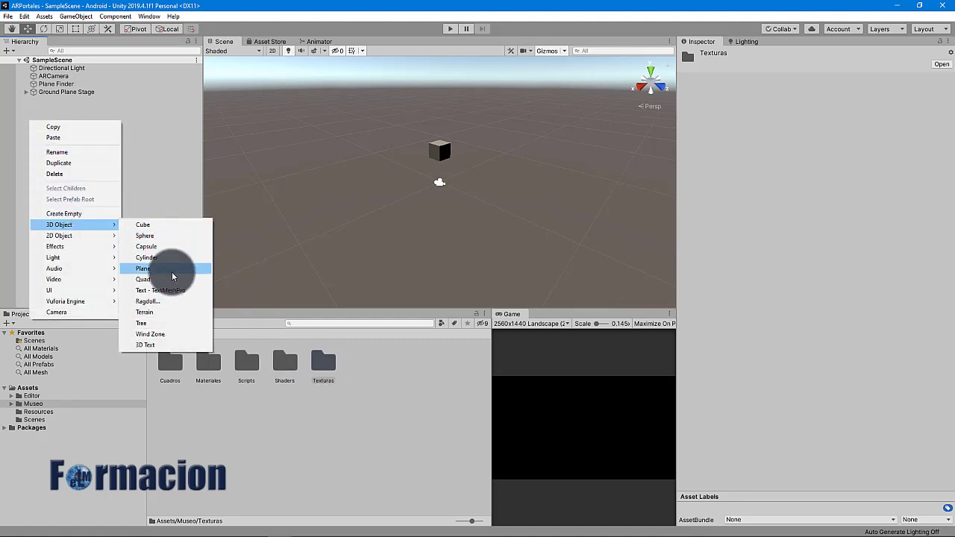
{"action": "left_click", "coordinate": [171, 270]}
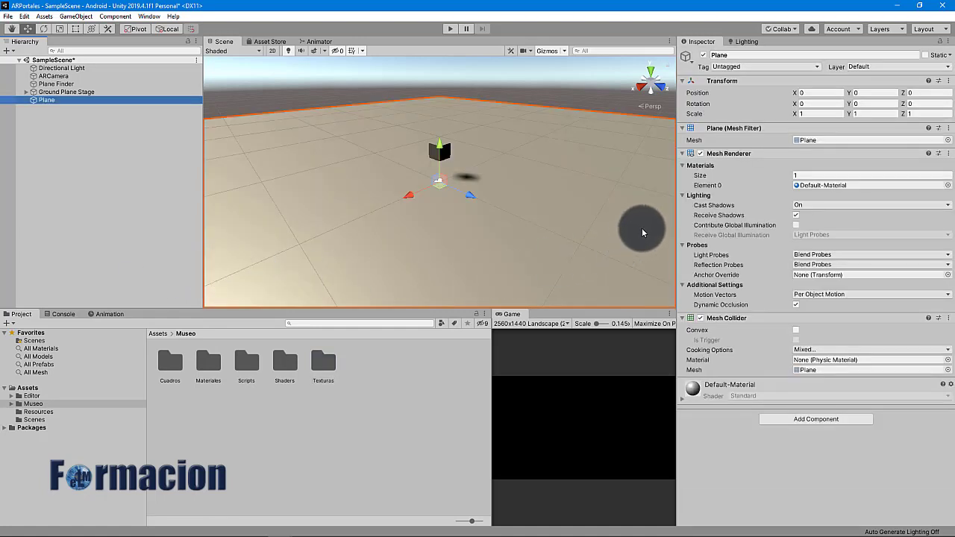
{"action": "left_click", "coordinate": [728, 56]}
{"action": "type", "text": "Suelo"}
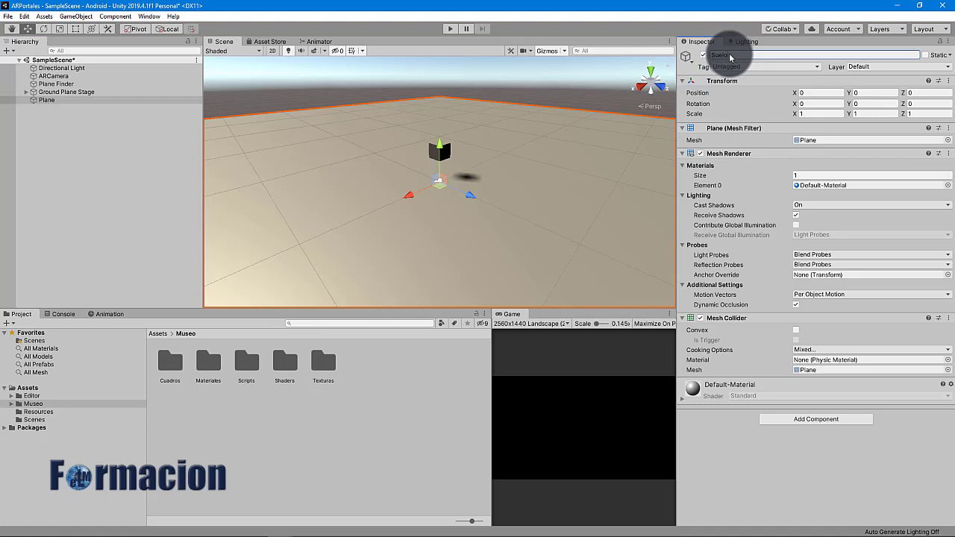
{"action": "left_click", "coordinate": [806, 113]}
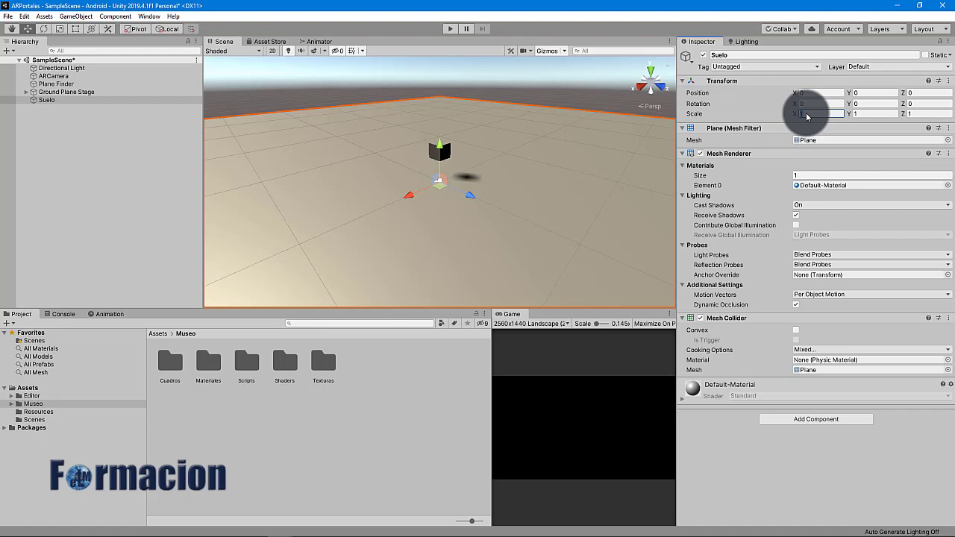
{"action": "type", "text": "4"}
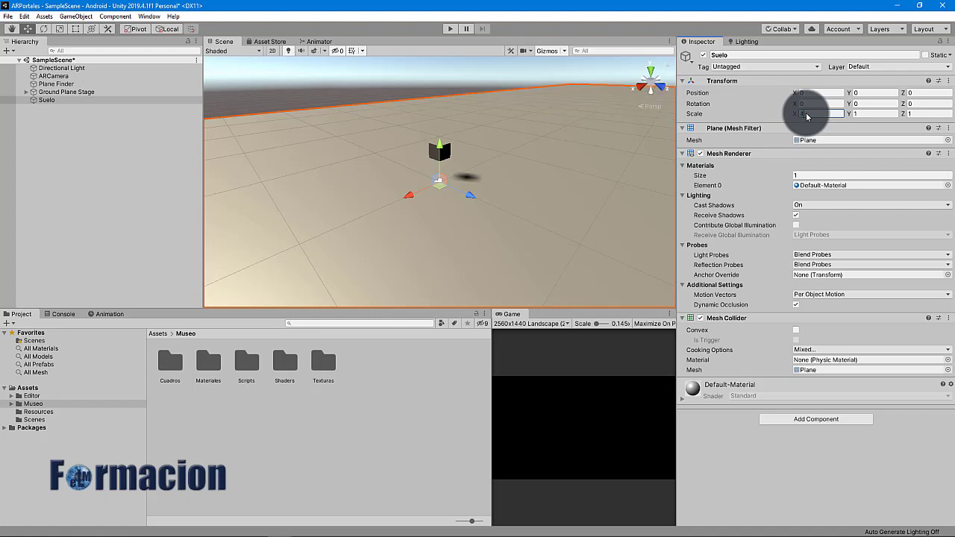
{"action": "left_click", "coordinate": [913, 114]}
{"action": "type", "text": "4"}
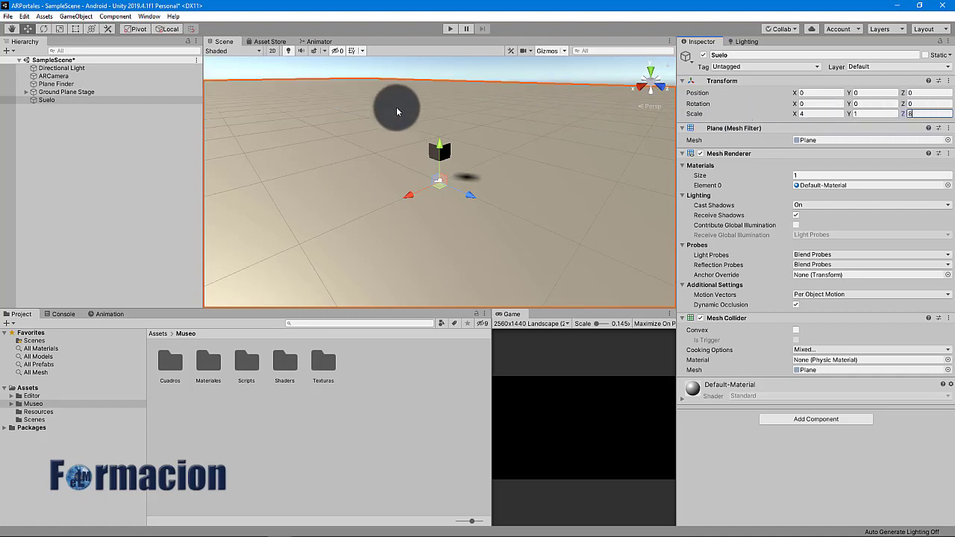
{"action": "double_click", "coordinate": [86, 103]}
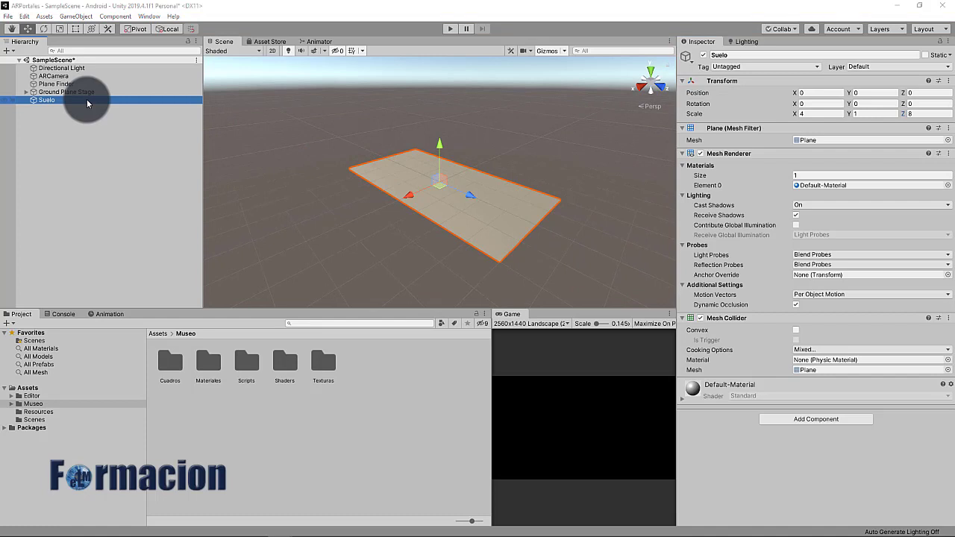
Duplicate Suelo as a ceiling named Techo at height 40, rotated 180 on X
{"action": "right_click", "coordinate": [87, 103]}
{"action": "left_click", "coordinate": [68, 103]}
{"action": "key", "text": "ctrl+d"}
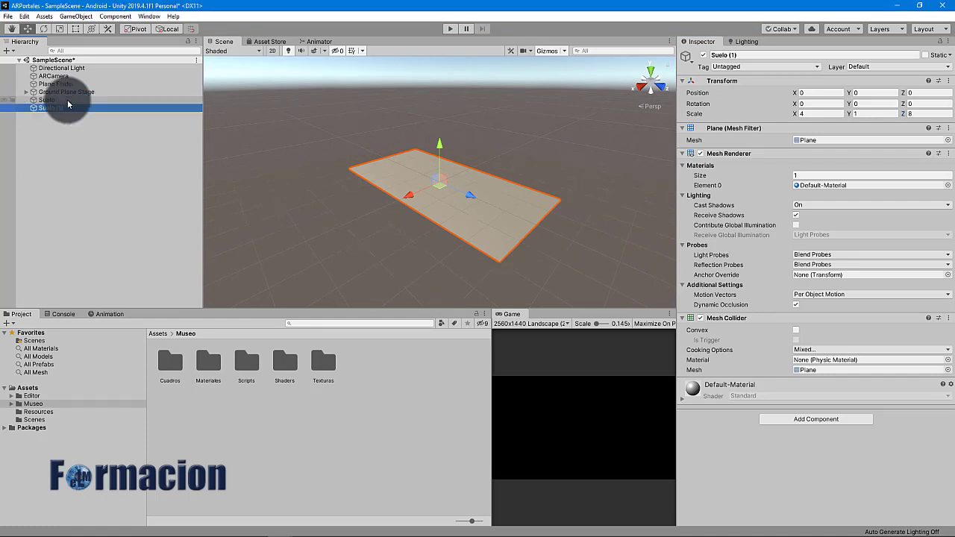
{"action": "left_click", "coordinate": [738, 55]}
{"action": "type", "text": "Techo"}
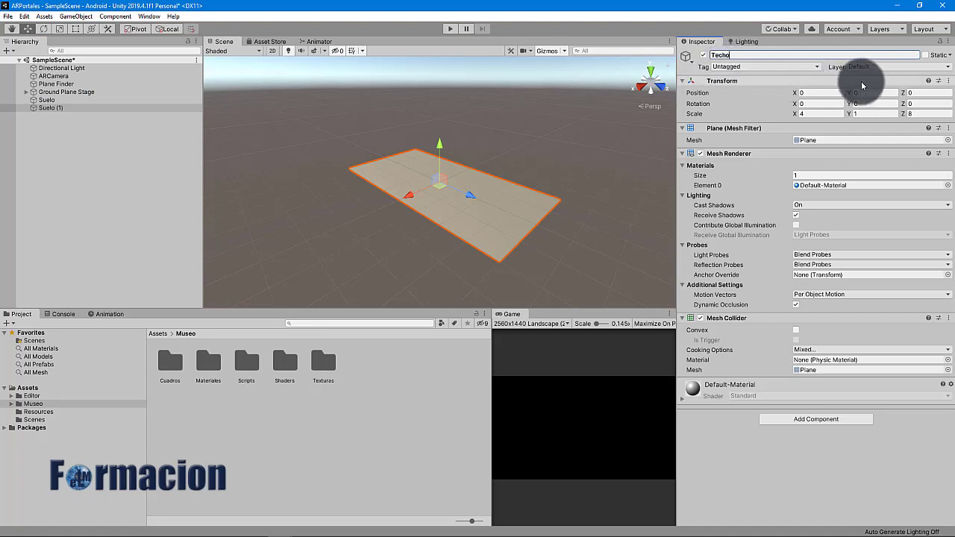
{"action": "key", "text": "Return"}
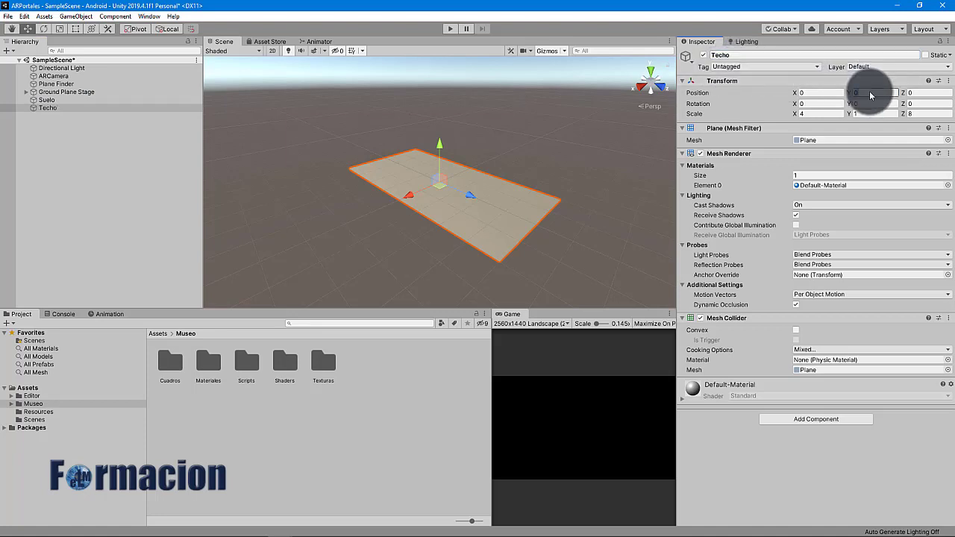
{"action": "left_click", "coordinate": [870, 95]}
{"action": "type", "text": "40"}
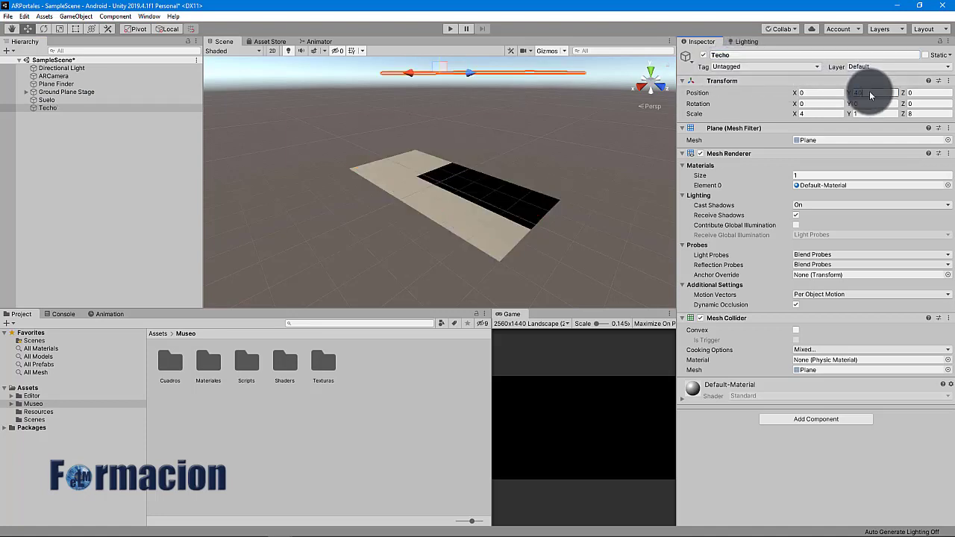
{"action": "left_click", "coordinate": [816, 106]}
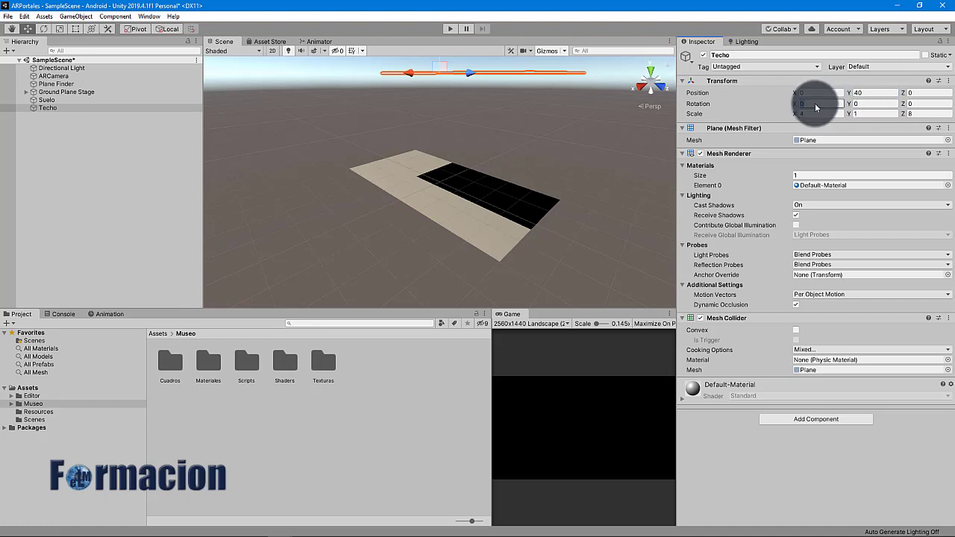
{"action": "type", "text": "180"}
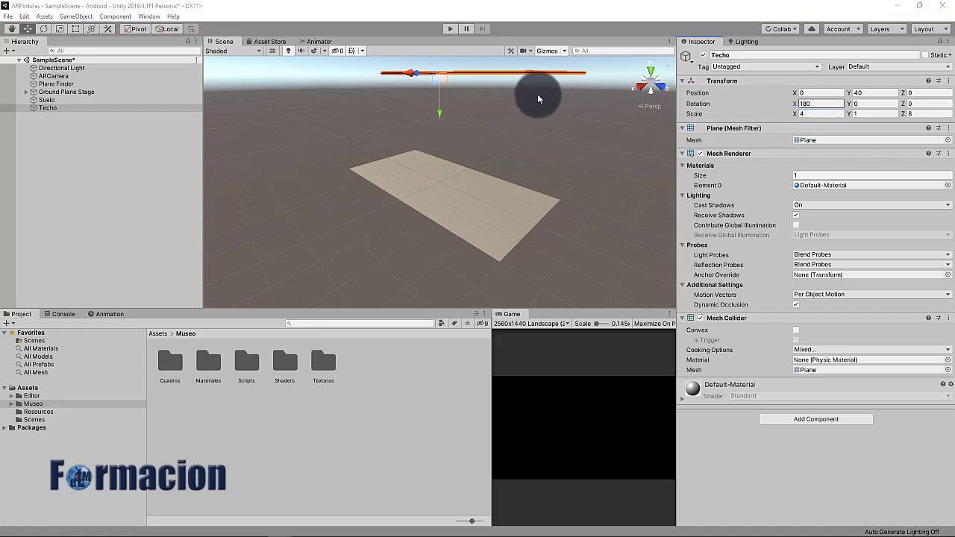
Duplicate Techo as Pared Frente, rotated 90 on X at position 0, 20, -40, then duplicate it
{"action": "left_click", "coordinate": [87, 108]}
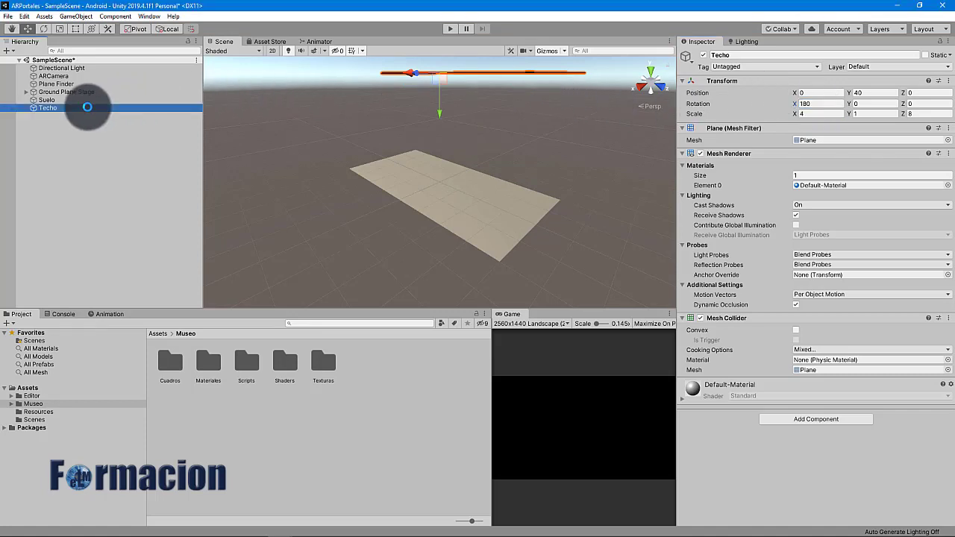
{"action": "key", "text": "ctrl+d"}
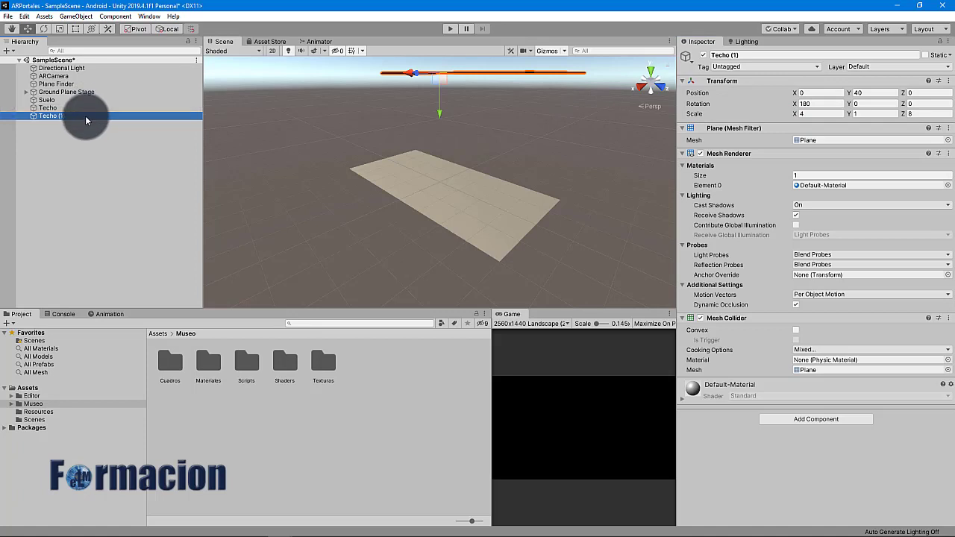
{"action": "left_click", "coordinate": [746, 57]}
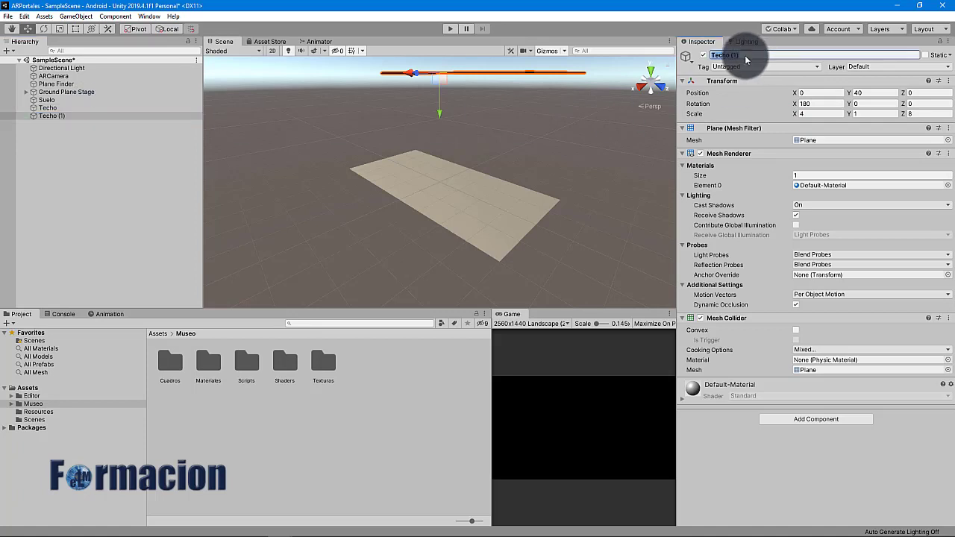
{"action": "type", "text": "Pared Frente"}
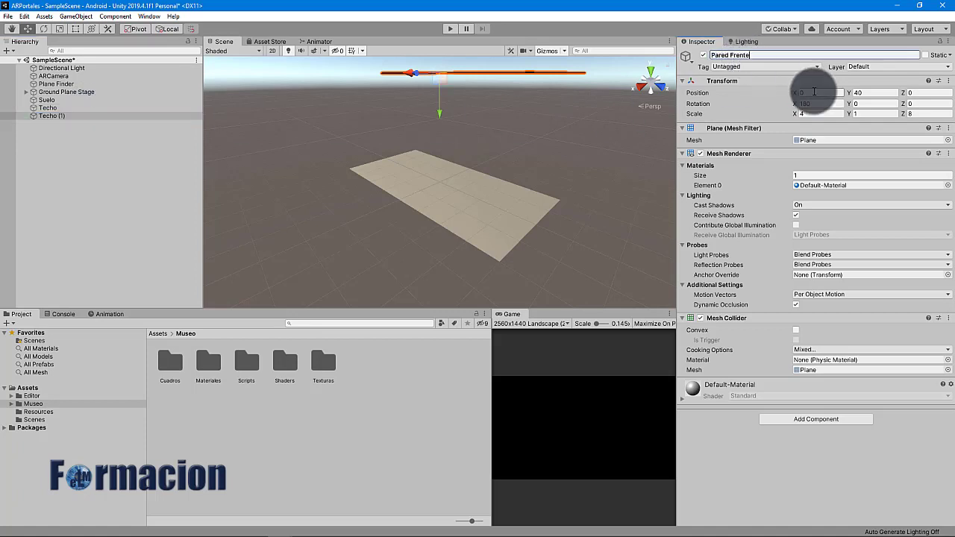
{"action": "left_click", "coordinate": [915, 114]}
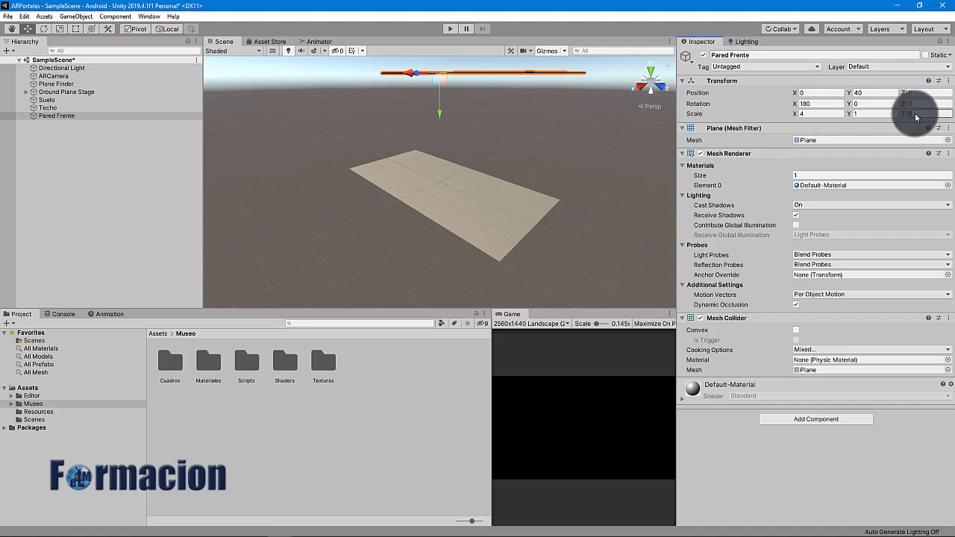
{"action": "type", "text": "4"}
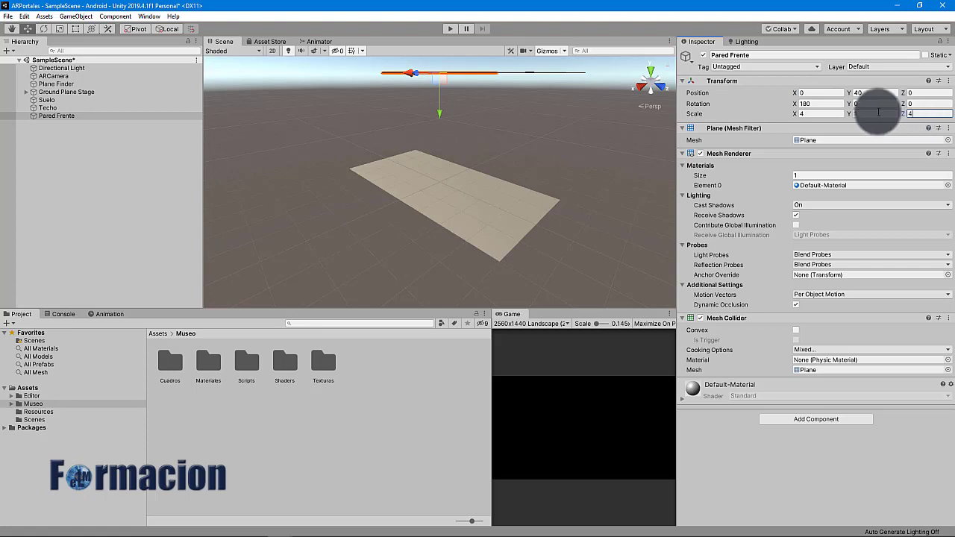
{"action": "left_click", "coordinate": [816, 105]}
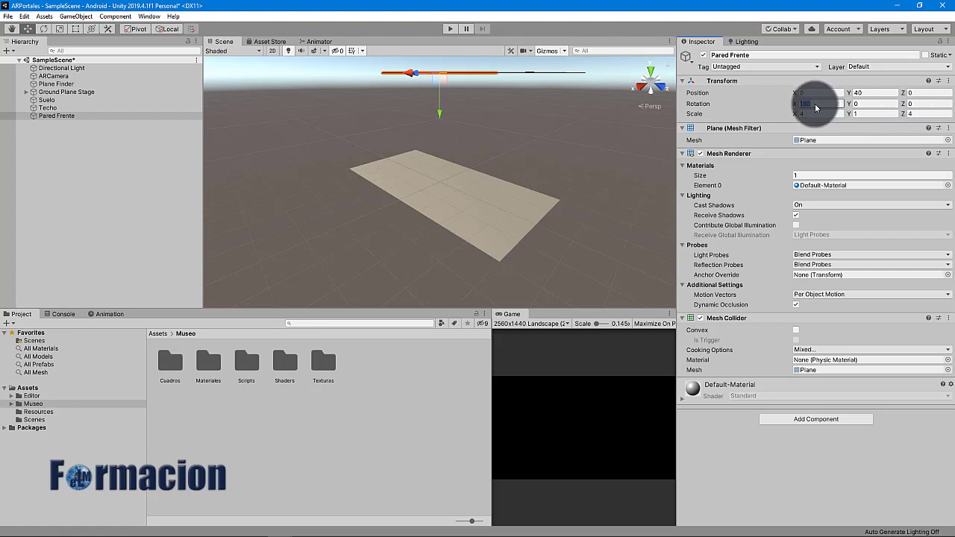
{"action": "type", "text": "90"}
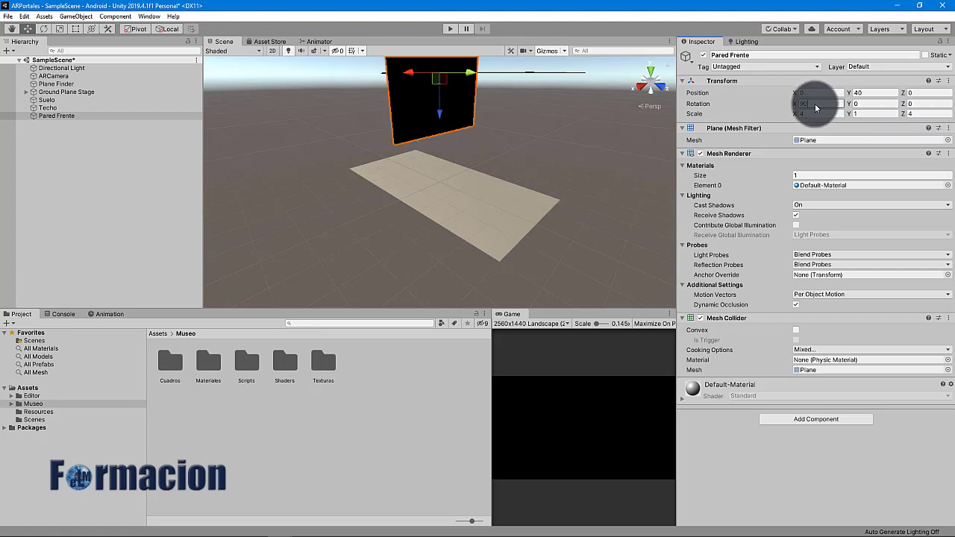
{"action": "left_click", "coordinate": [873, 94]}
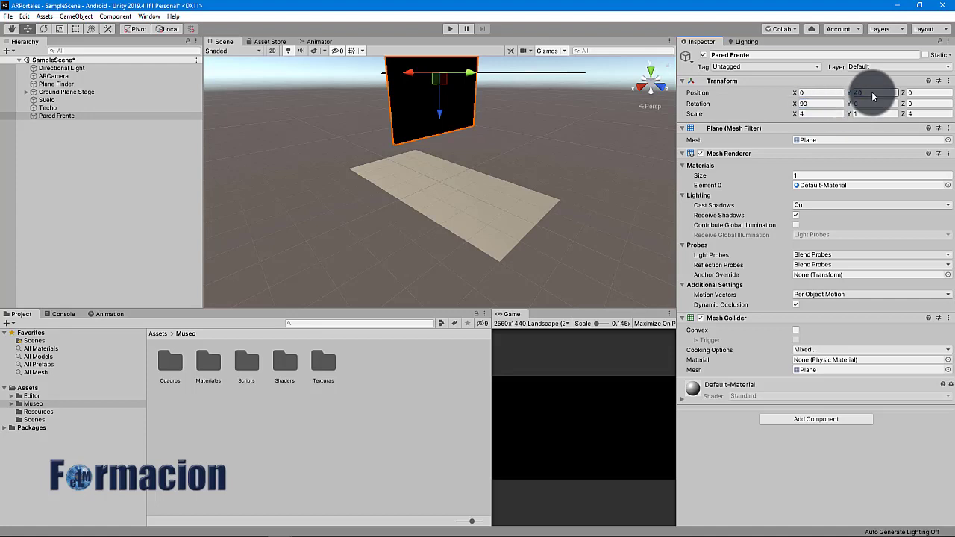
{"action": "type", "text": "20"}
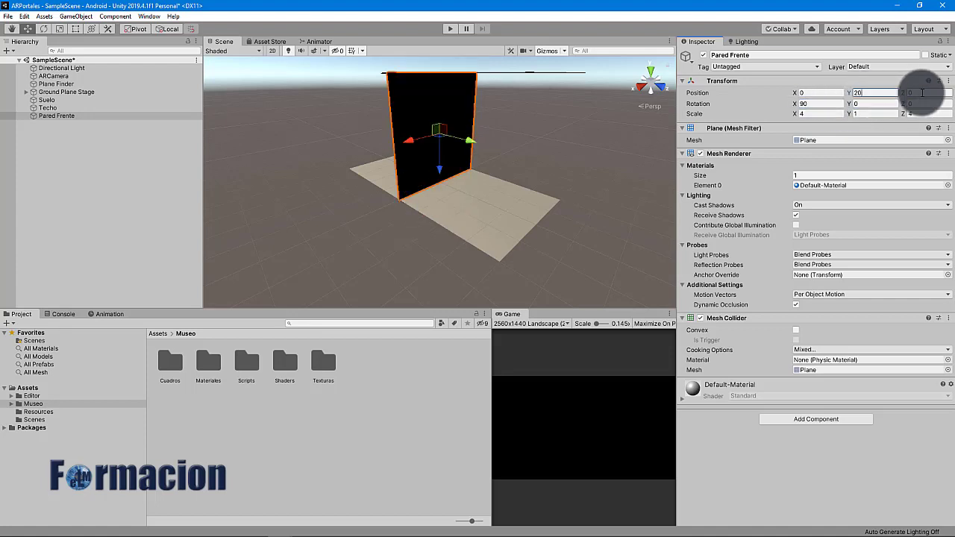
{"action": "left_click", "coordinate": [923, 93]}
{"action": "type", "text": "-40"}
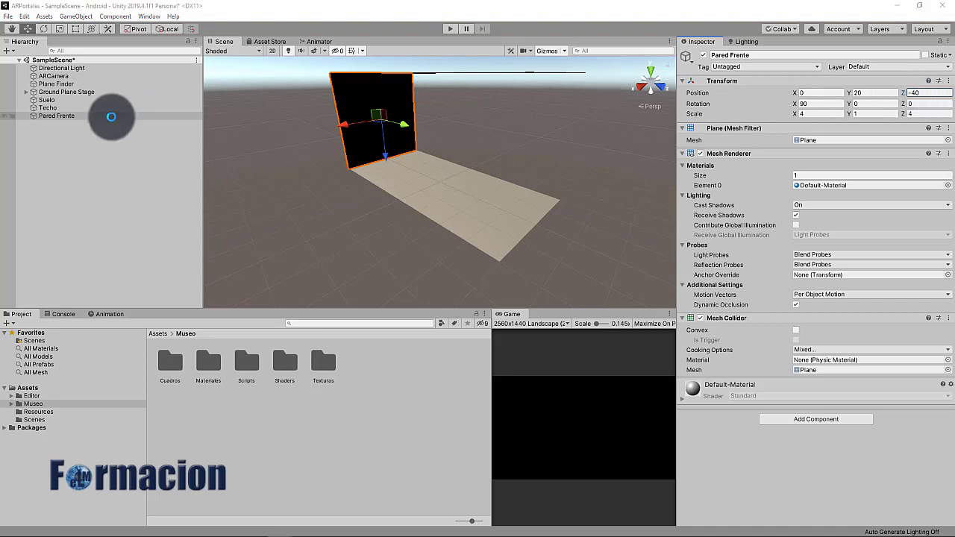
{"action": "left_click", "coordinate": [111, 117]}
{"action": "key", "text": "ctrl+d"}
Rename the copied wall to Pared Atras and set its Z position to 40
{"action": "left_click", "coordinate": [739, 55]}
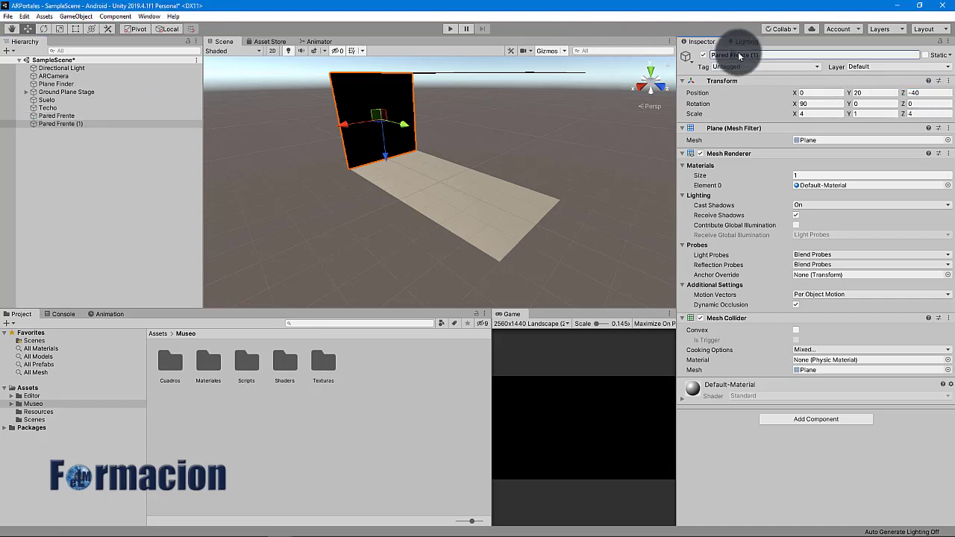
{"action": "type", "text": "Pared Atras"}
{"action": "key", "text": "Return"}
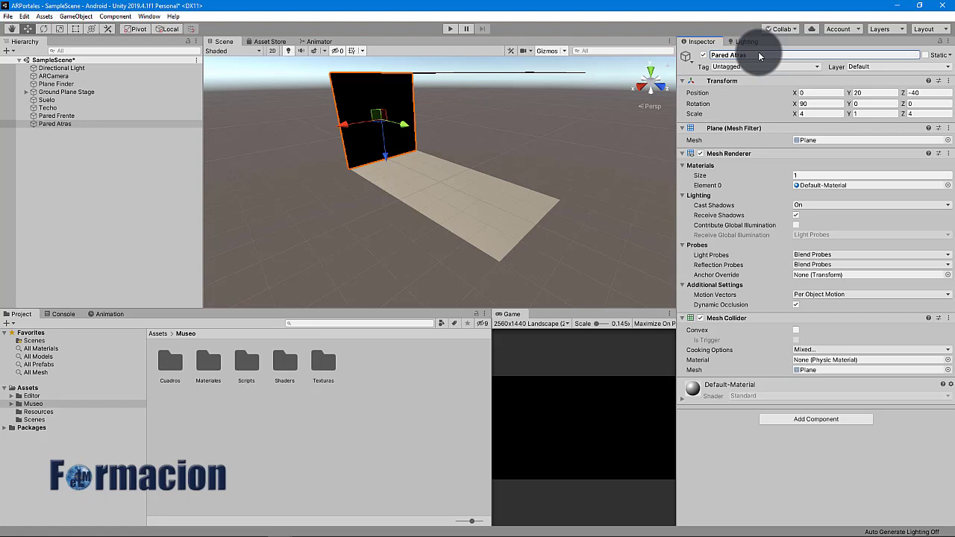
{"action": "left_click", "coordinate": [918, 94]}
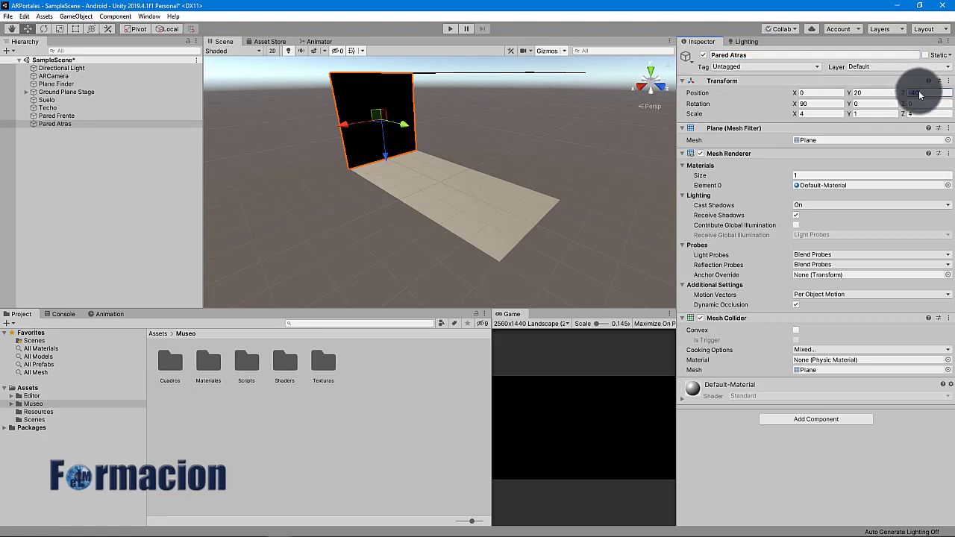
{"action": "type", "text": "40"}
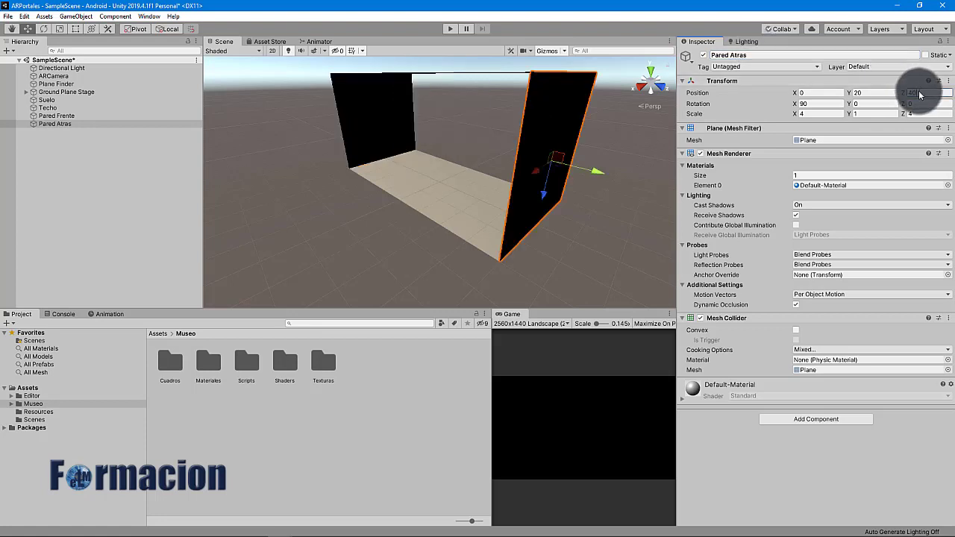
Duplicate Pared Atras as Pared Derecha with X scale 8 and X and Z rotation 270
{"action": "left_click", "coordinate": [88, 124]}
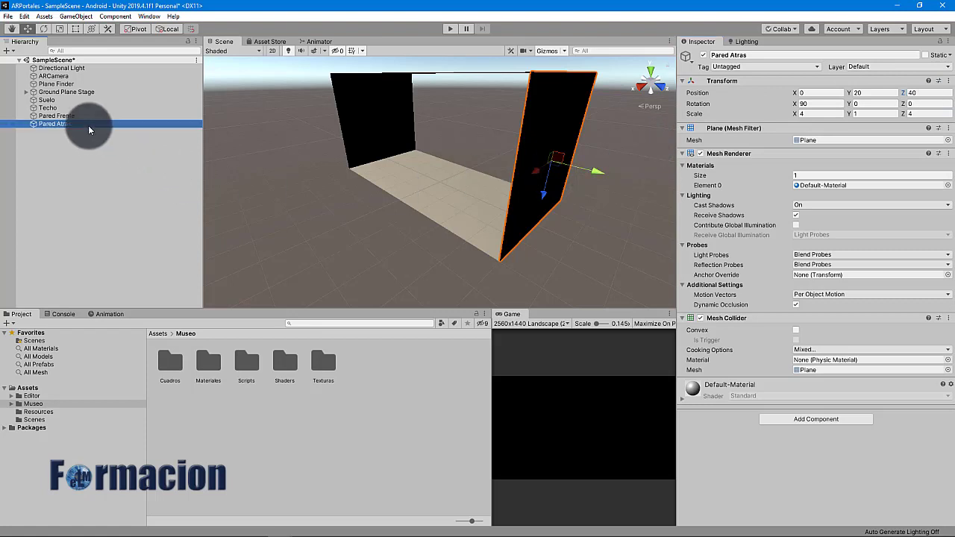
{"action": "key", "text": "ctrl+d"}
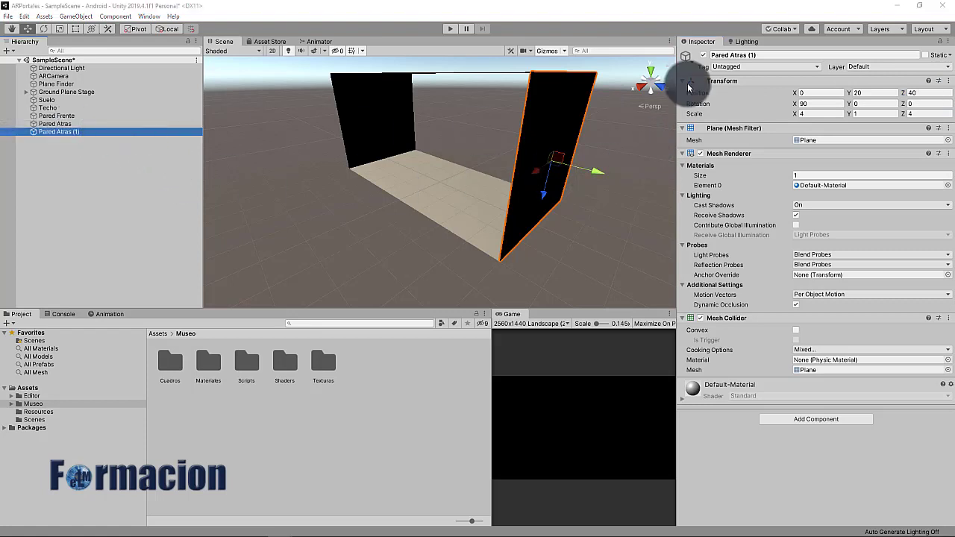
{"action": "left_click", "coordinate": [735, 55]}
{"action": "type", "text": "Pared Derecha"}
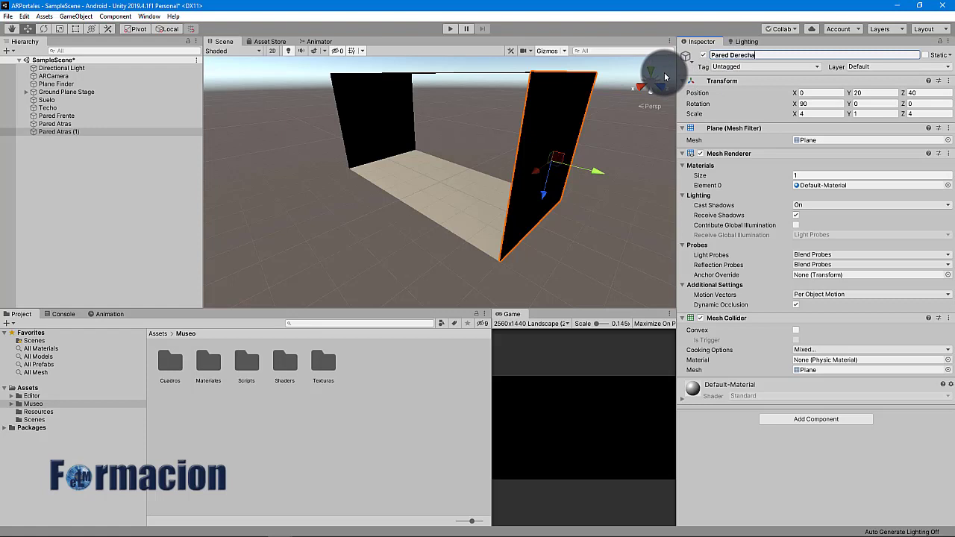
{"action": "left_click", "coordinate": [817, 114]}
{"action": "type", "text": "8"}
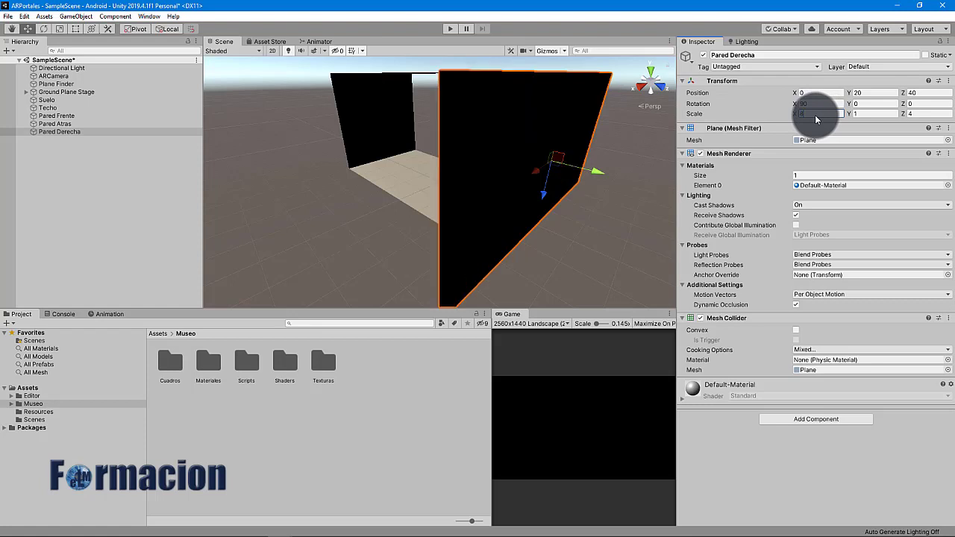
{"action": "left_click", "coordinate": [812, 105]}
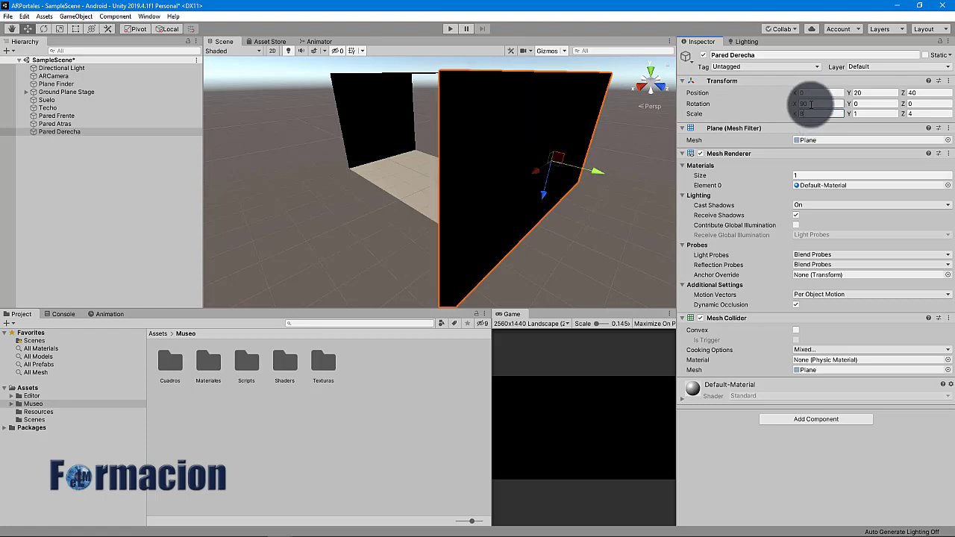
{"action": "type", "text": "270"}
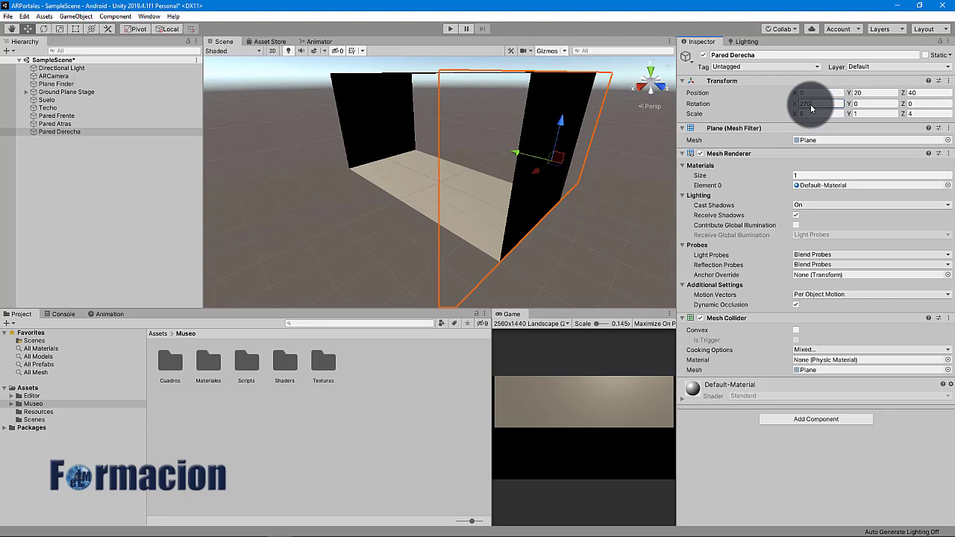
{"action": "left_click", "coordinate": [923, 104]}
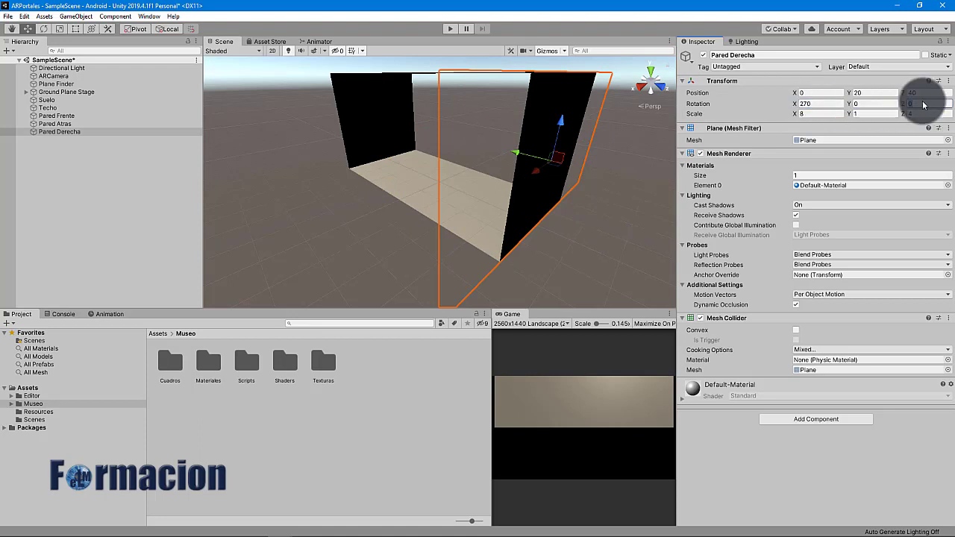
{"action": "type", "text": "270"}
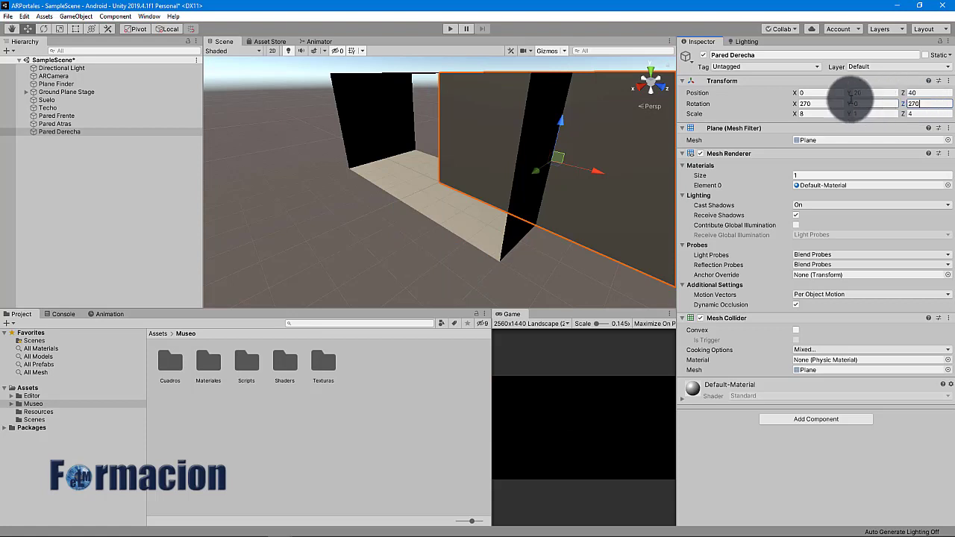
Place Pared Derecha at X -20, Z 0, then duplicate it
{"action": "left_click", "coordinate": [829, 95]}
{"action": "type", "text": "-20"}
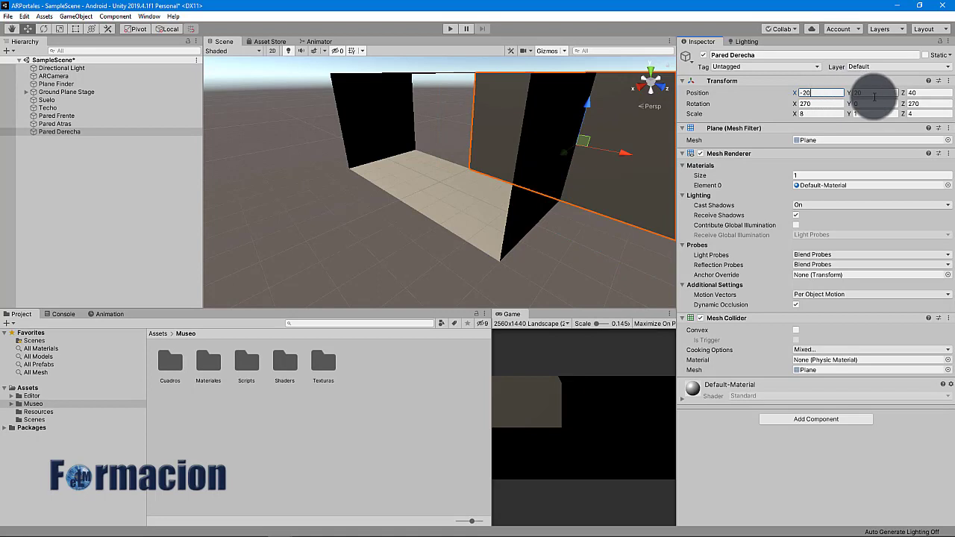
{"action": "left_click", "coordinate": [921, 92]}
{"action": "type", "text": "0"}
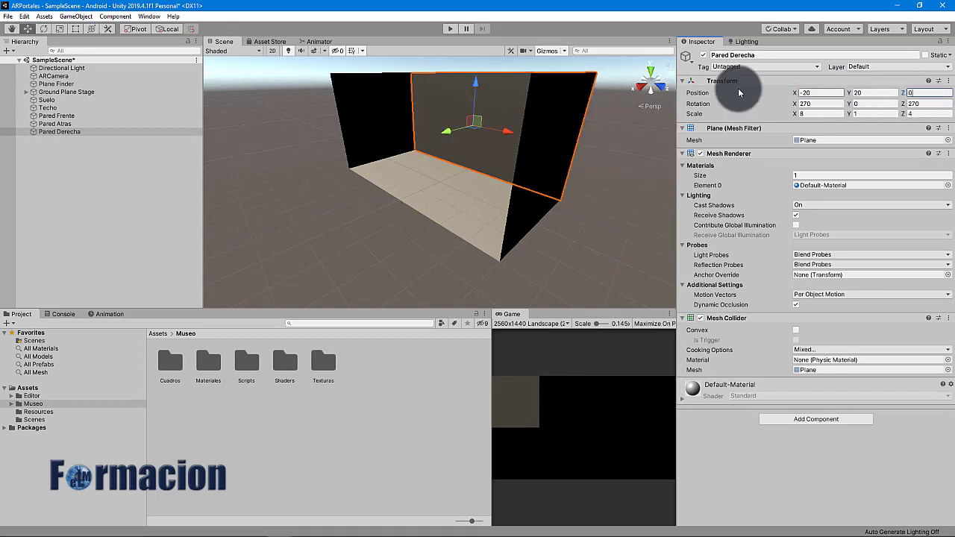
{"action": "left_click", "coordinate": [93, 132]}
{"action": "key", "text": "ctrl+d"}
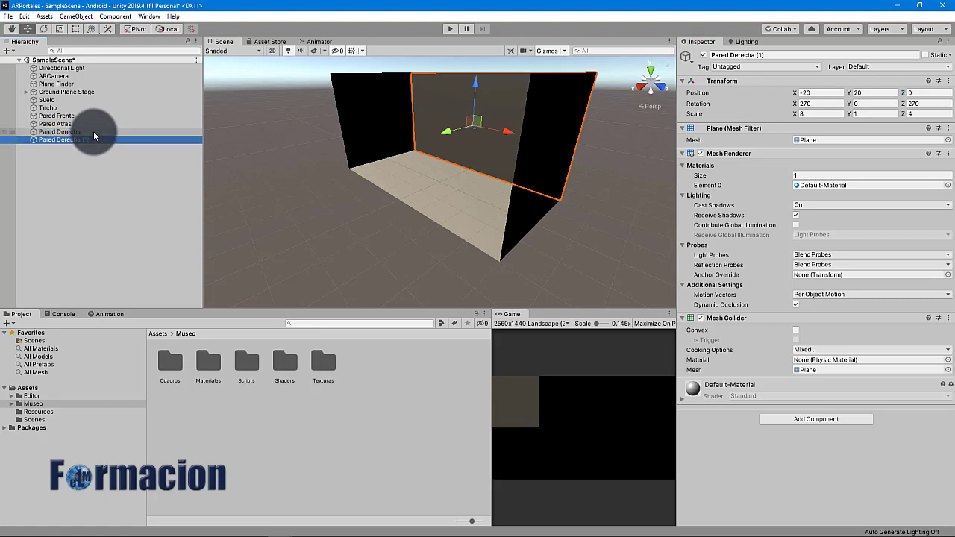
Rename the copy Pared Izquierda, move it to X 20 and set Z rotation 90
{"action": "left_click", "coordinate": [731, 54]}
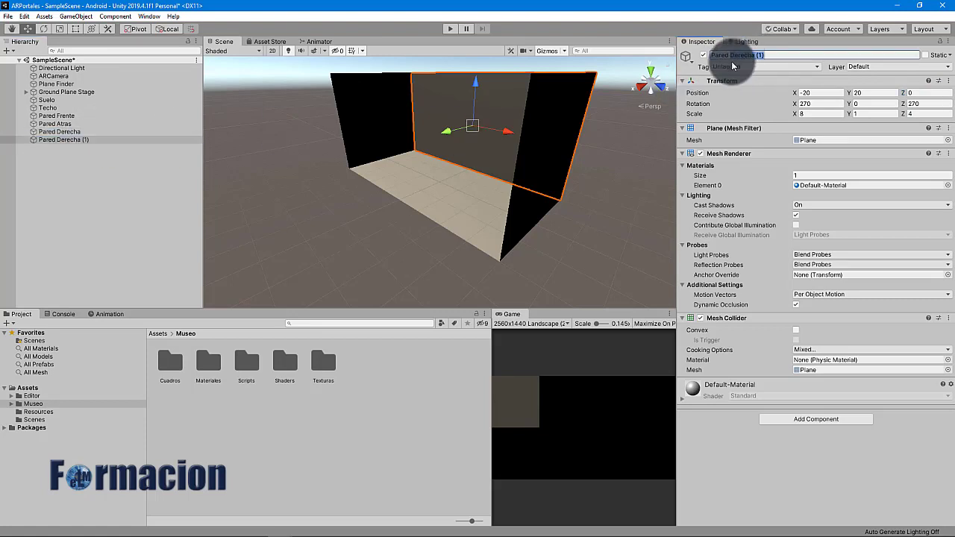
{"action": "type", "text": "Izquierda"}
{"action": "key", "text": "Return"}
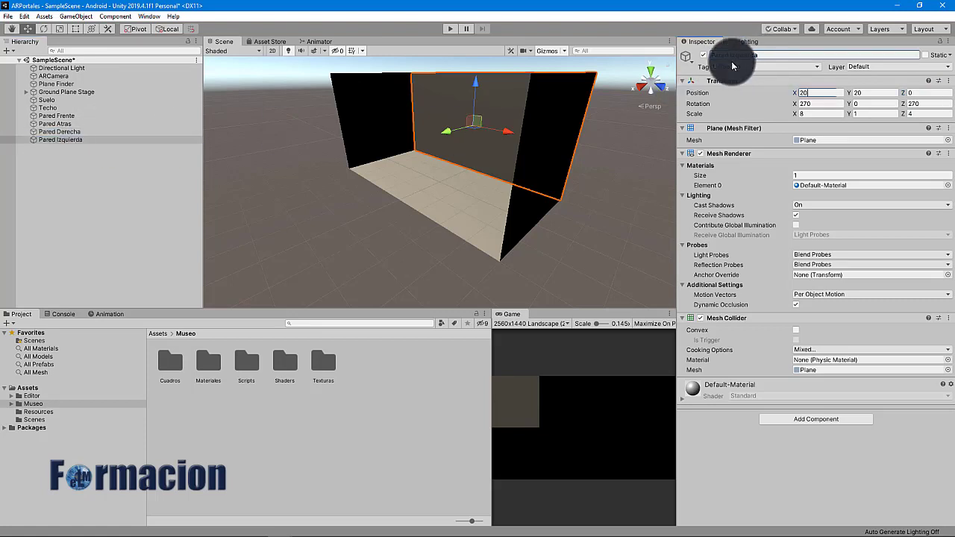
{"action": "left_click", "coordinate": [811, 92]}
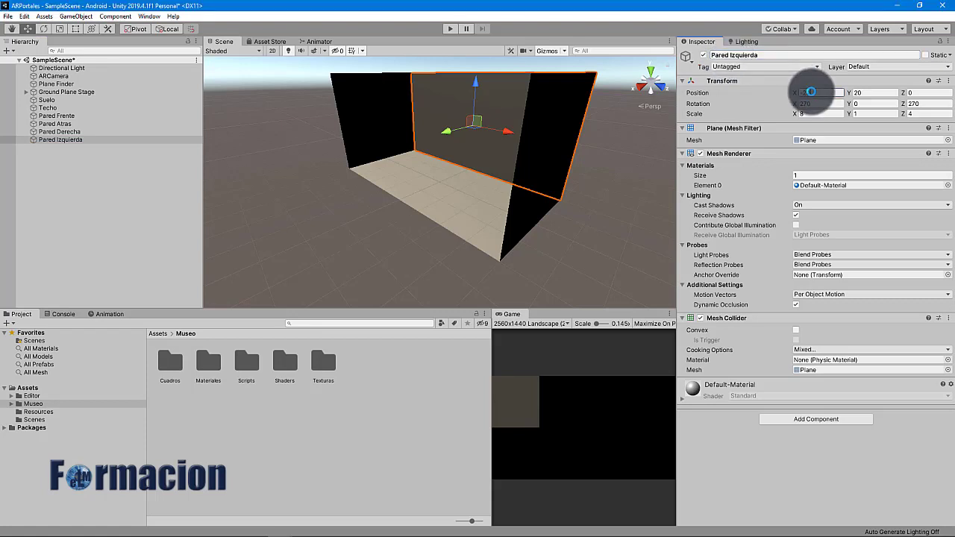
{"action": "type", "text": "20"}
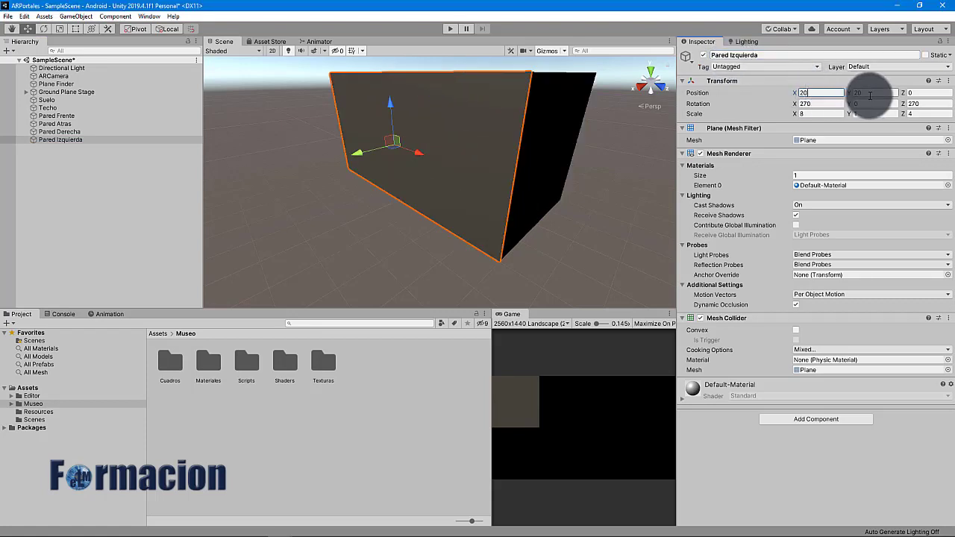
{"action": "left_click", "coordinate": [924, 104]}
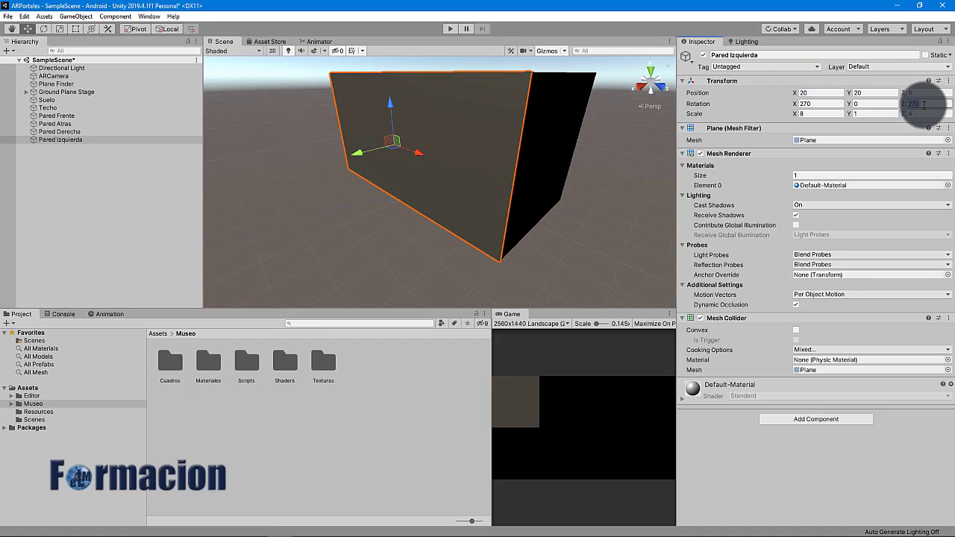
{"action": "type", "text": "90"}
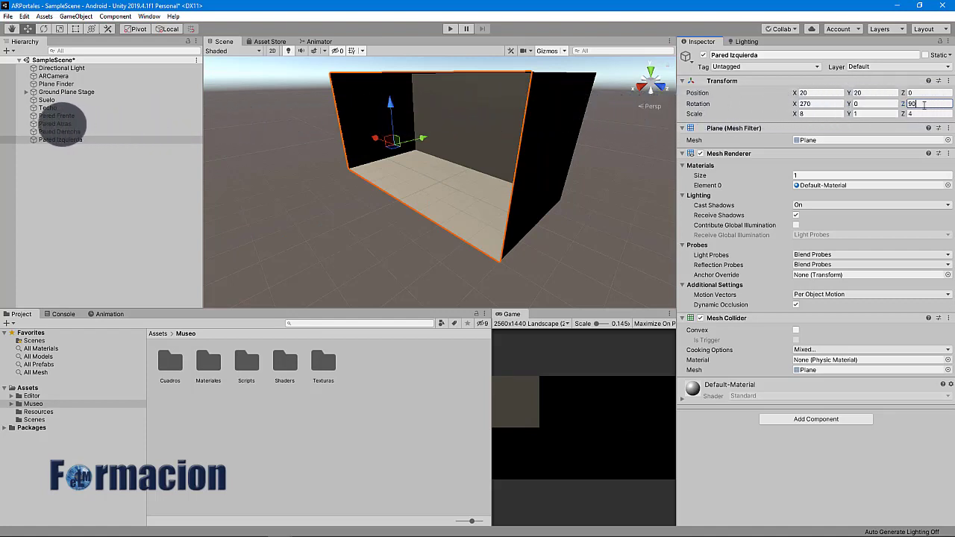
Set Pared Atras's X rotation to 270 so it faces inward
{"action": "left_click", "coordinate": [56, 124]}
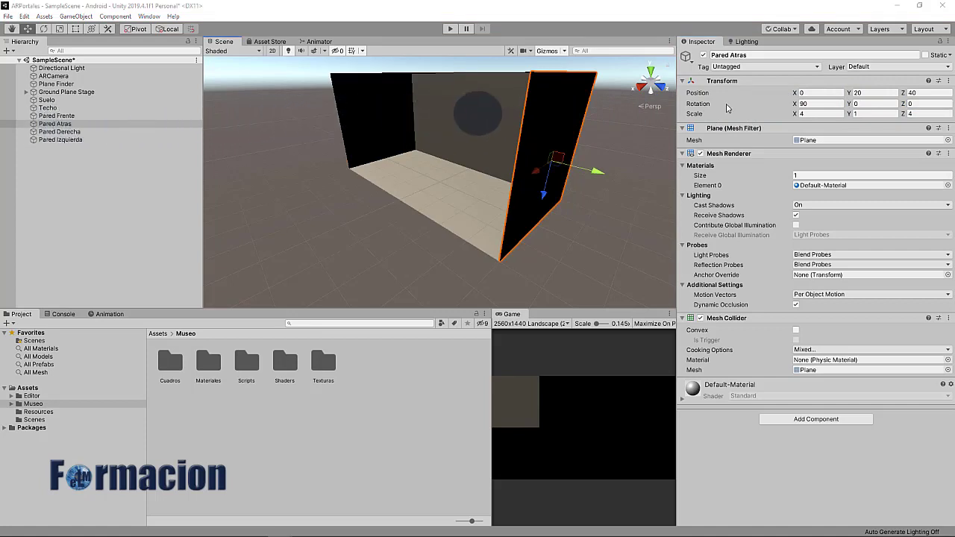
{"action": "left_click", "coordinate": [825, 104]}
{"action": "type", "text": "270"}
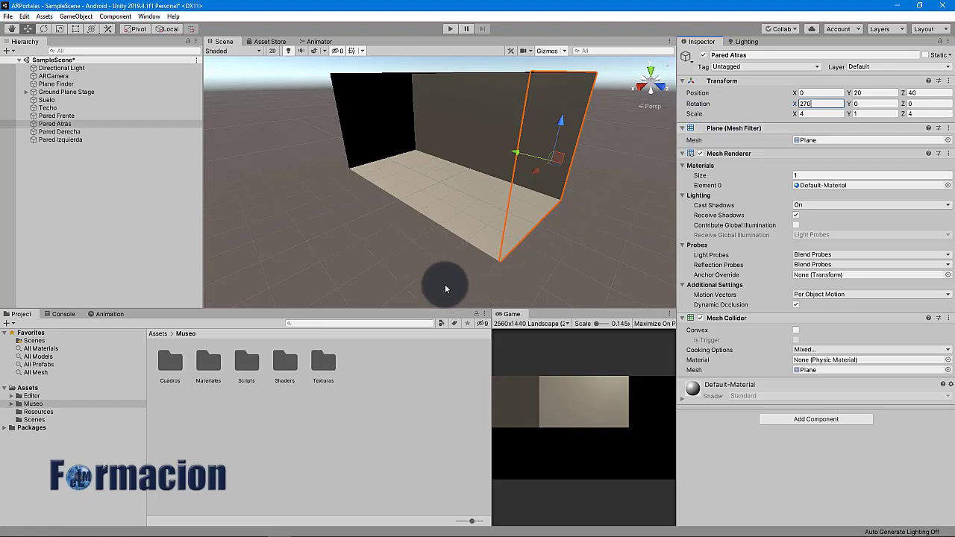
Create a new material named Color Pared Mat in the Materiales folder
{"action": "double_click", "coordinate": [208, 364]}
{"action": "right_click", "coordinate": [192, 374]}
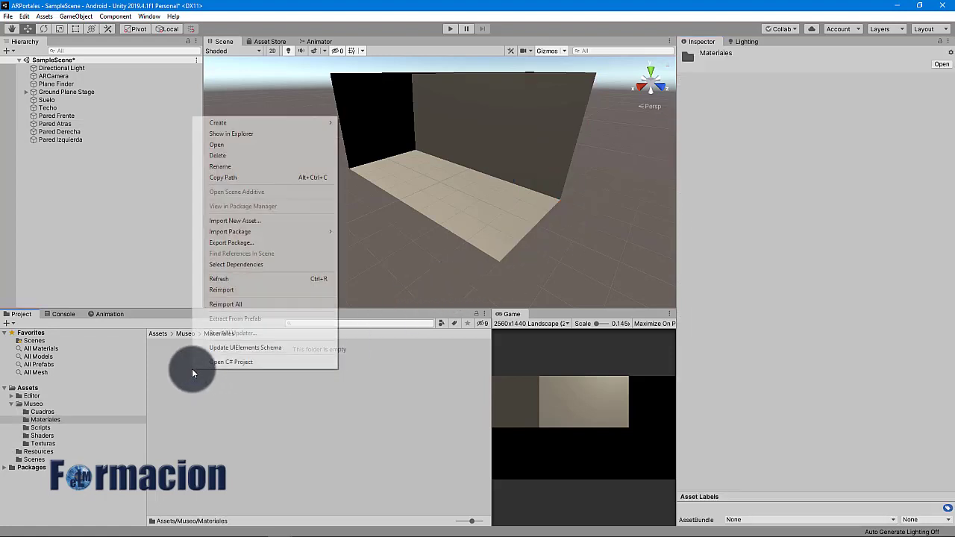
{"action": "mouse_move", "coordinate": [236, 125]}
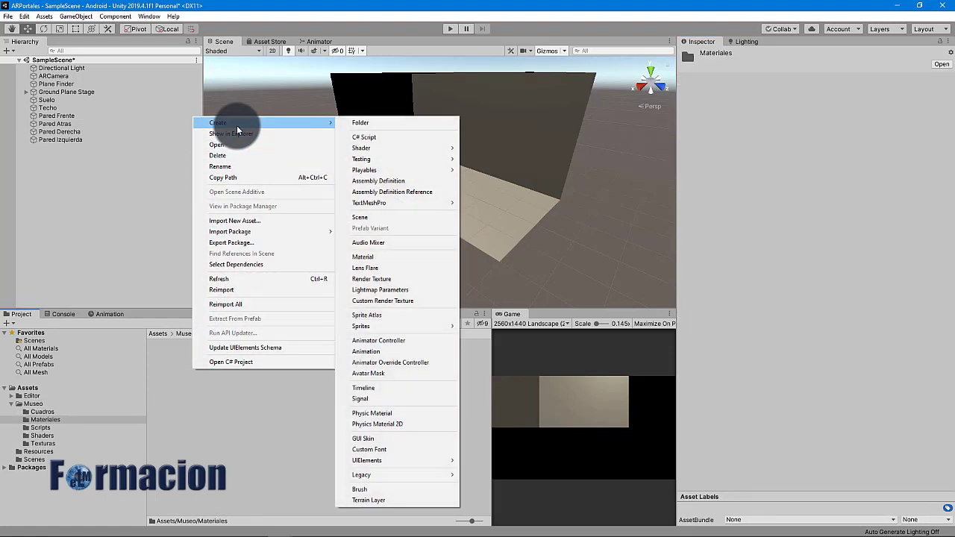
{"action": "left_click", "coordinate": [373, 257]}
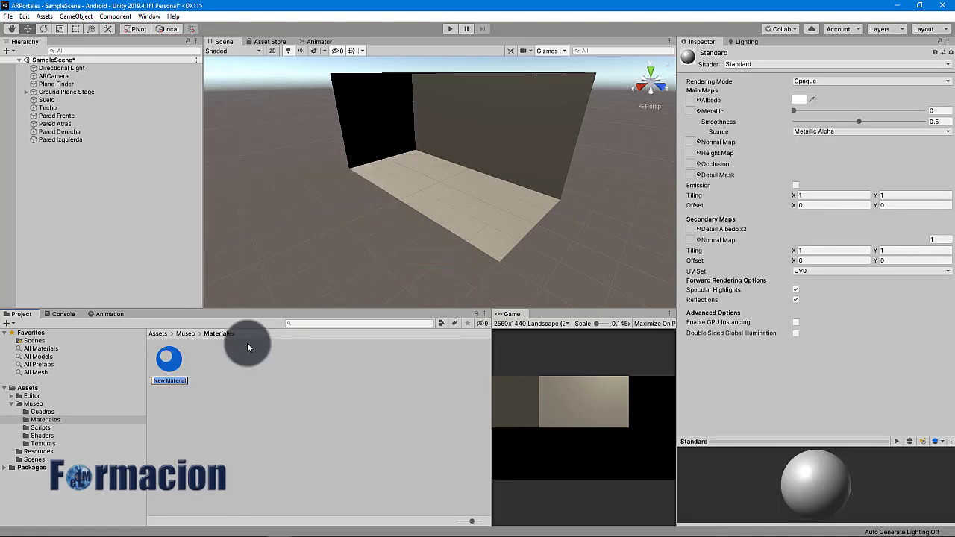
{"action": "type", "text": "Color Pared Mat"}
{"action": "key", "text": "Return"}
Set Color Pared Mat's albedo to cream ECE3BA
{"action": "left_click", "coordinate": [796, 102]}
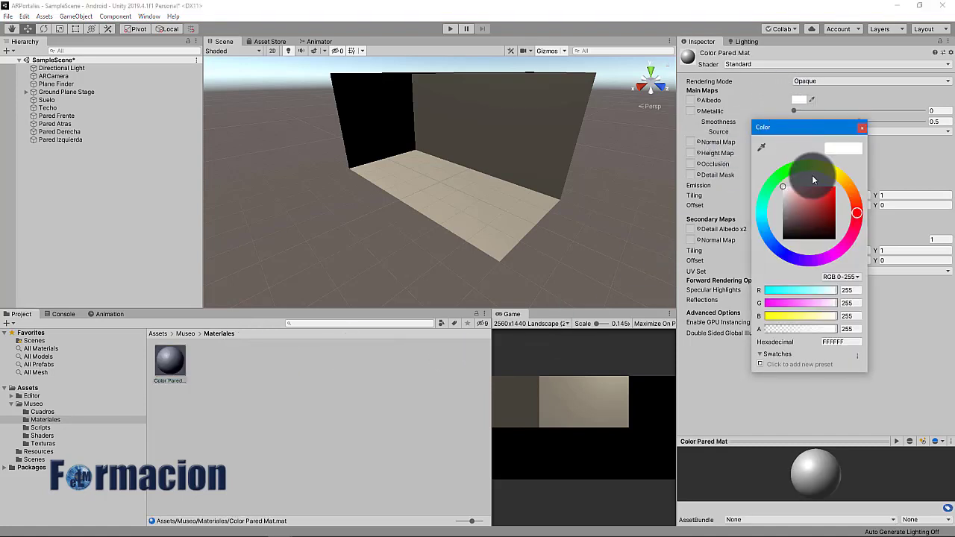
{"action": "left_click", "coordinate": [841, 178]}
{"action": "left_click", "coordinate": [798, 190]}
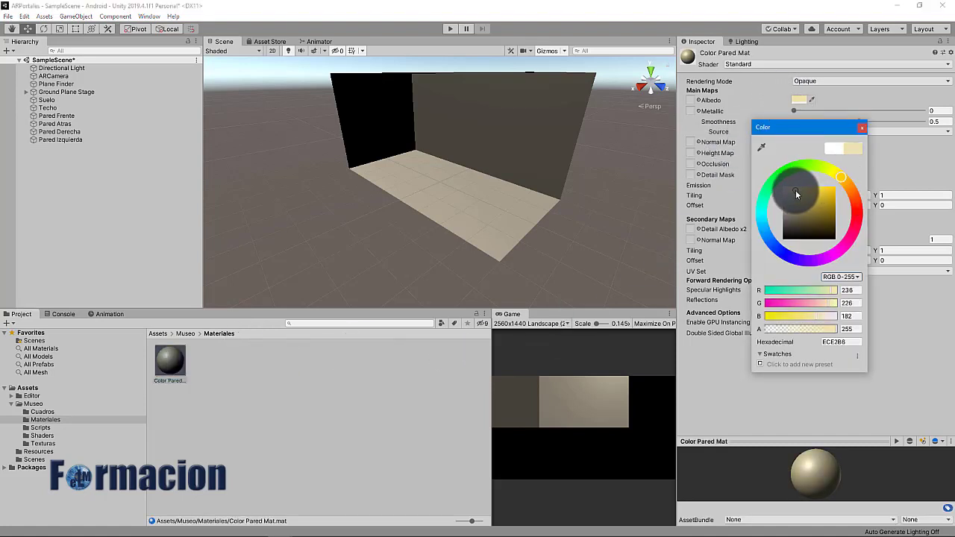
{"action": "left_click", "coordinate": [794, 191]}
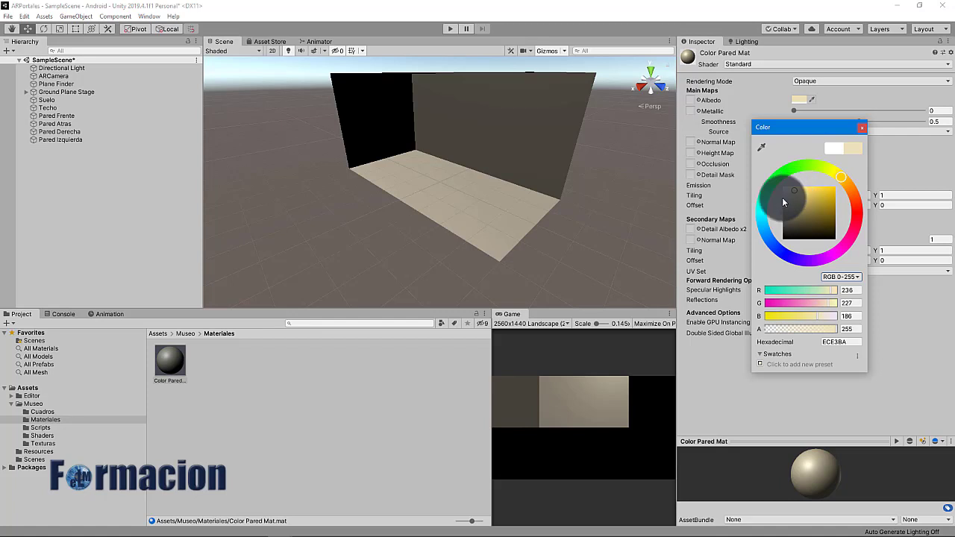
{"action": "left_click", "coordinate": [406, 382]}
Apply Color Pared Mat to the wall and go back up to the Museo folder
{"action": "left_click_drag", "start_coordinate": [170, 361], "coordinate": [78, 140]}
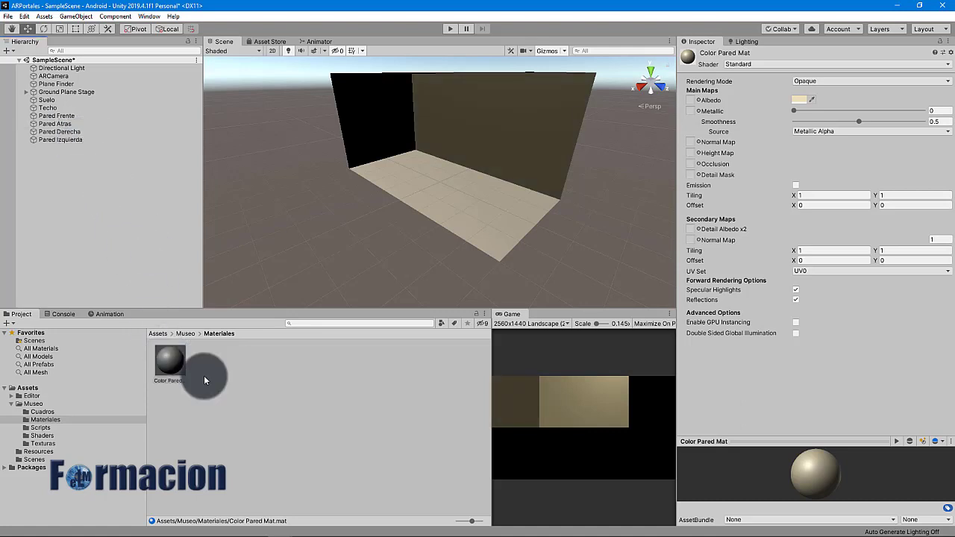
{"action": "left_click", "coordinate": [204, 375]}
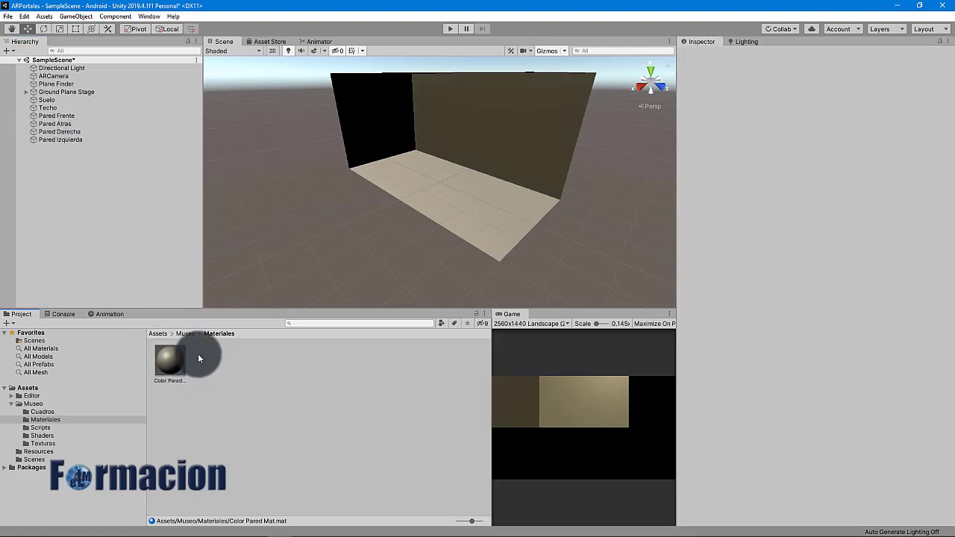
{"action": "left_click", "coordinate": [185, 333]}
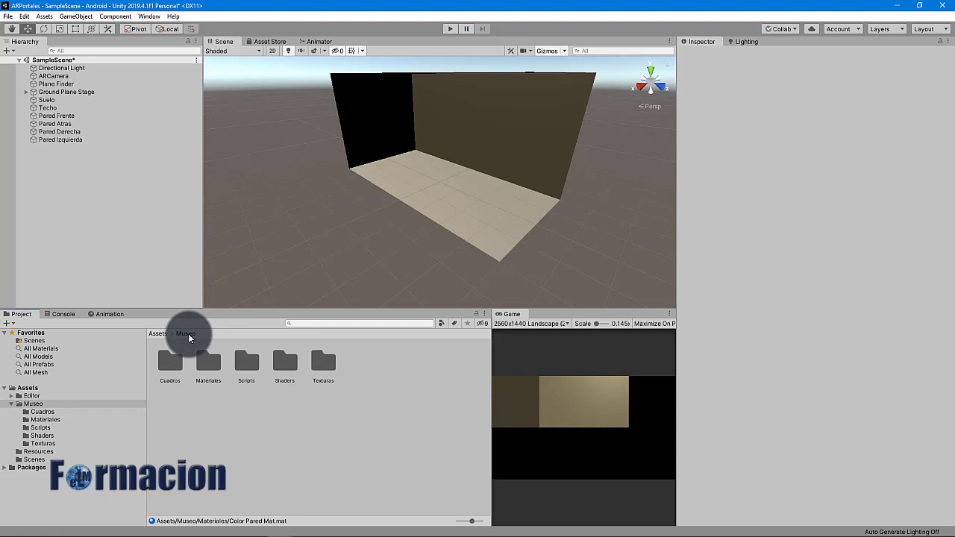
Drag Laminate_B01_Diff.jpg and Imitación-Madera-ed.png from Explorer into Texturas, then return to Museo
{"action": "double_click", "coordinate": [321, 379]}
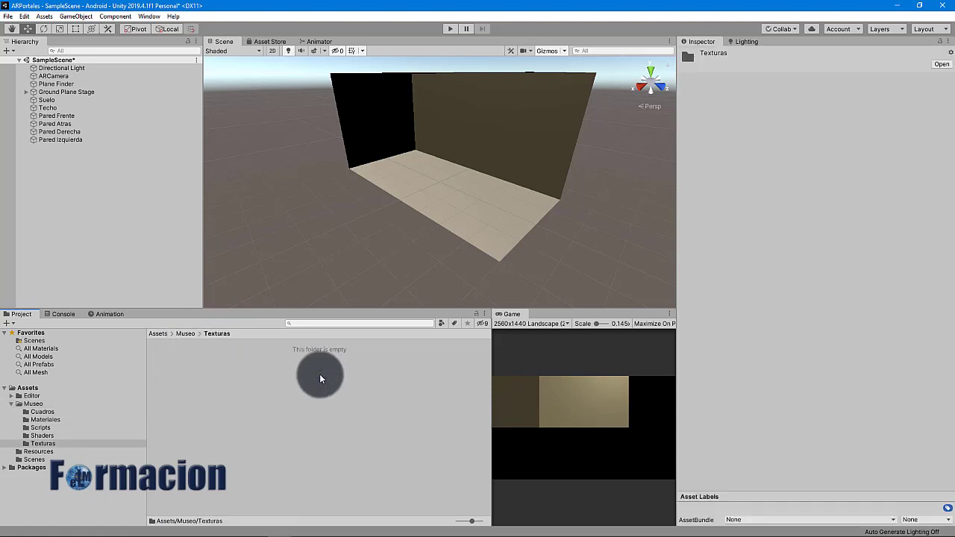
{"action": "key", "text": "alt+Tab"}
{"action": "left_click_drag", "start_coordinate": [654, 280], "coordinate": [211, 404]}
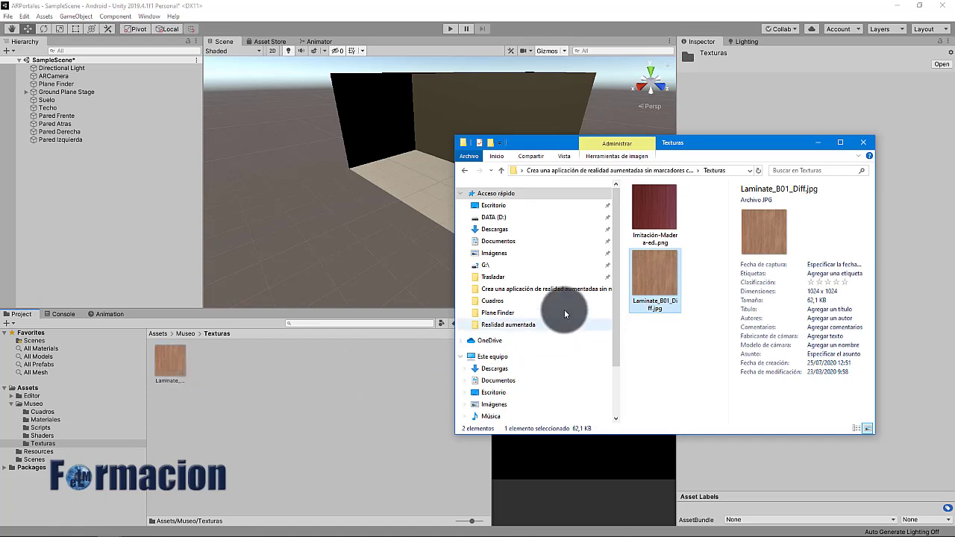
{"action": "left_click_drag", "start_coordinate": [655, 214], "coordinate": [261, 386]}
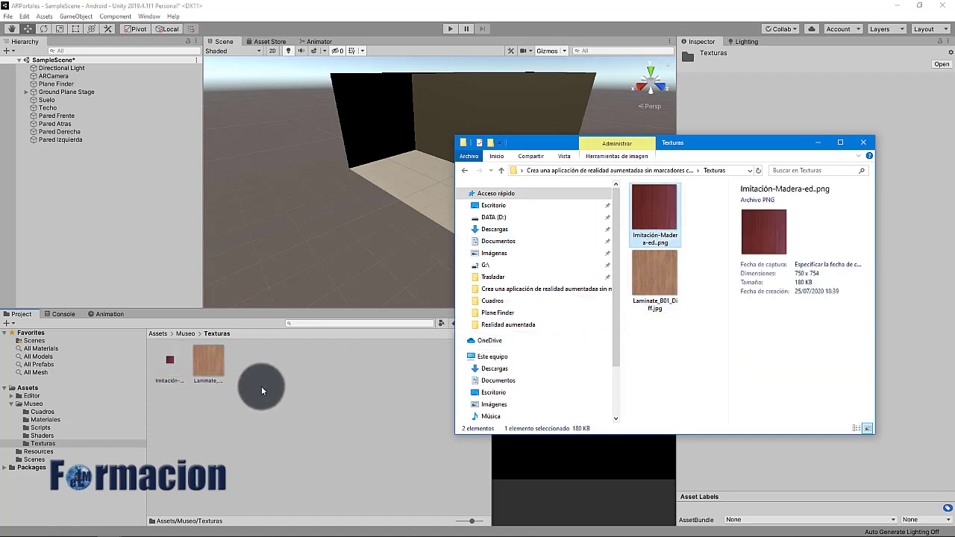
{"action": "left_click", "coordinate": [863, 143]}
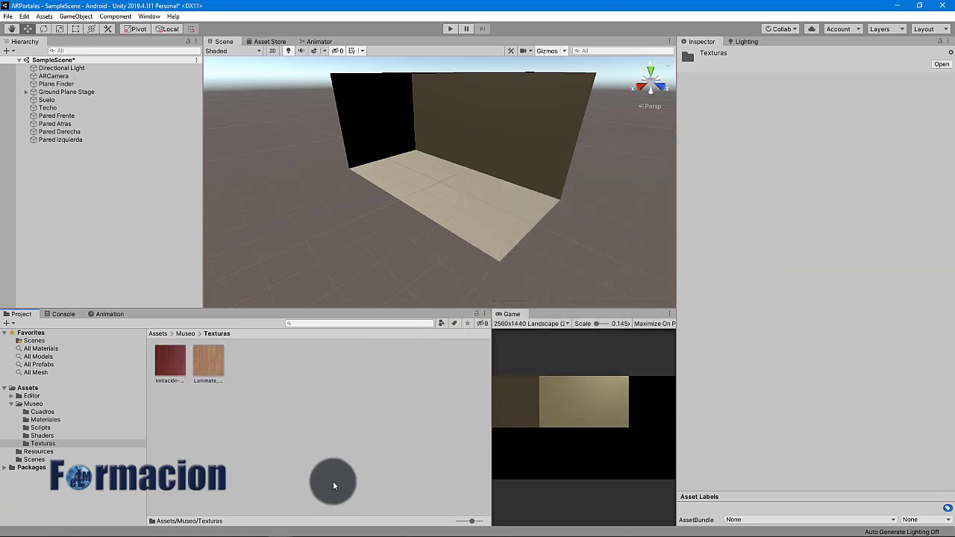
{"action": "left_click", "coordinate": [186, 333]}
Create a new material named Suelo Mat in the Materiales folder
{"action": "double_click", "coordinate": [207, 370]}
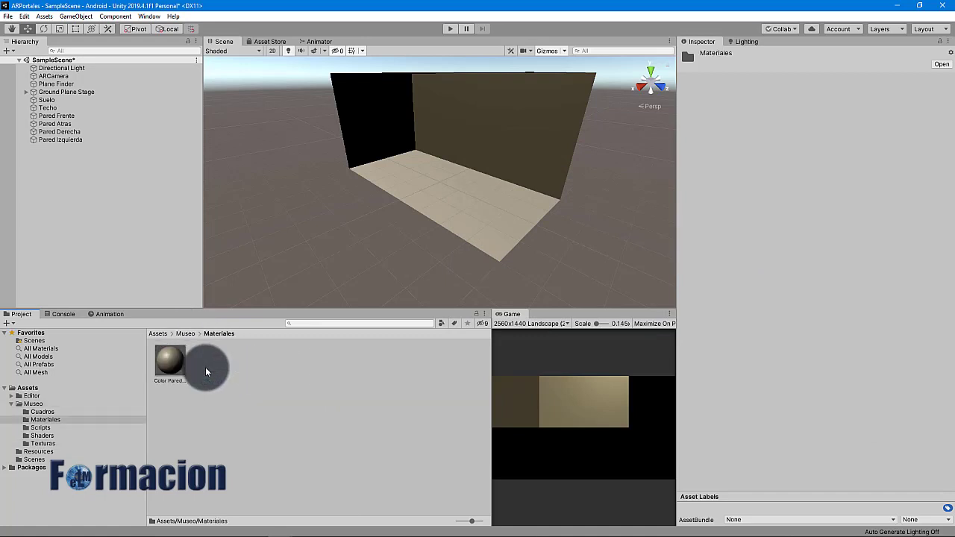
{"action": "right_click", "coordinate": [205, 367]}
{"action": "mouse_move", "coordinate": [322, 122]}
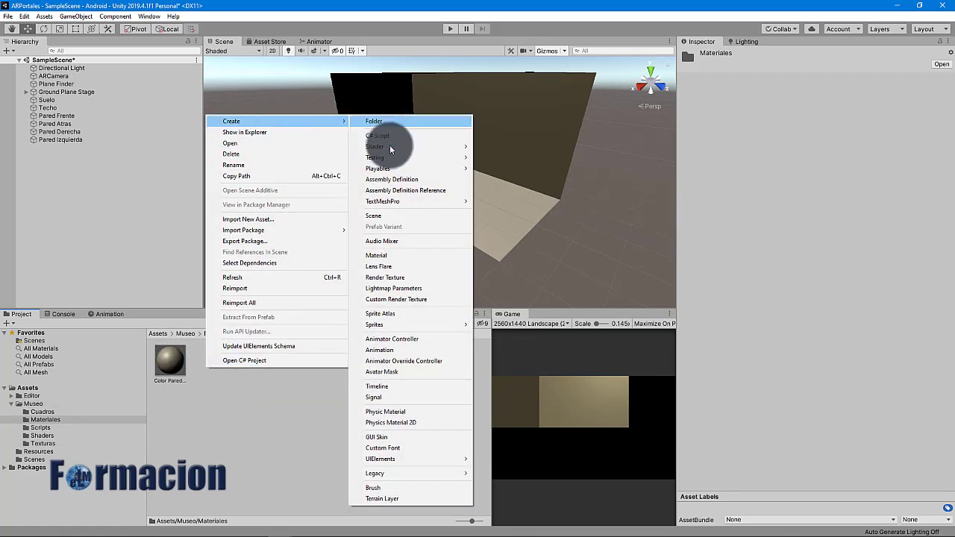
{"action": "left_click", "coordinate": [399, 255]}
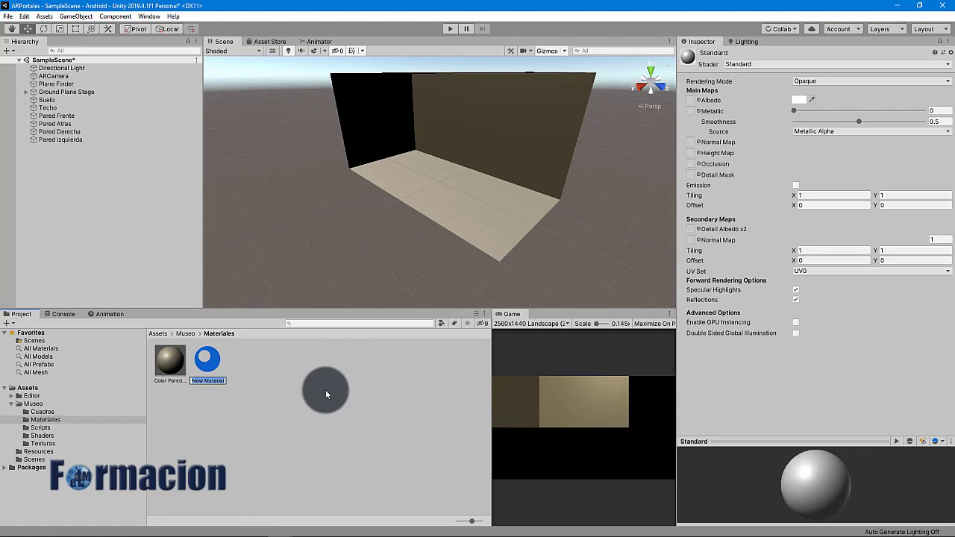
{"action": "type", "text": "Suelo Mat"}
{"action": "key", "text": "Return"}
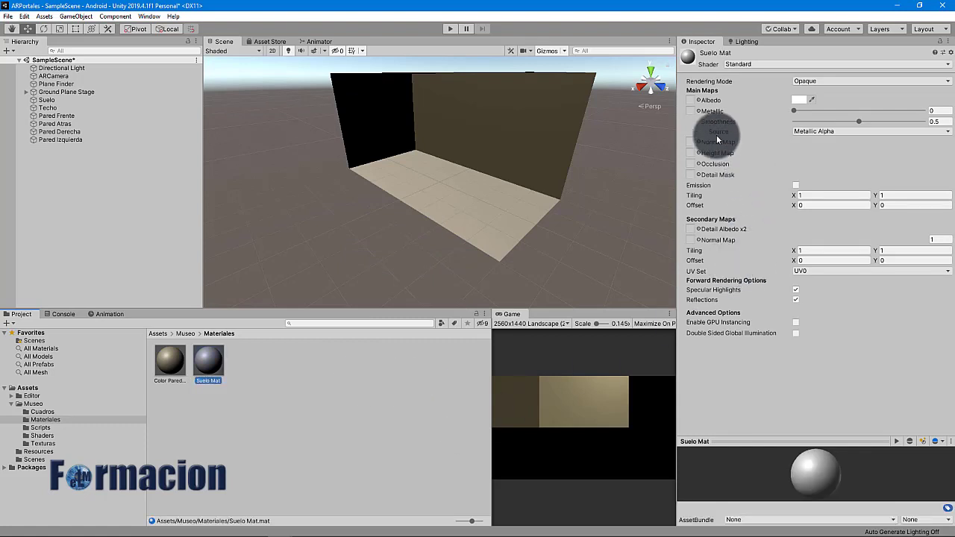
Give Suelo Mat the Laminate_B01_Diff albedo texture and apply it to the Suelo floor
{"action": "left_click", "coordinate": [700, 101]}
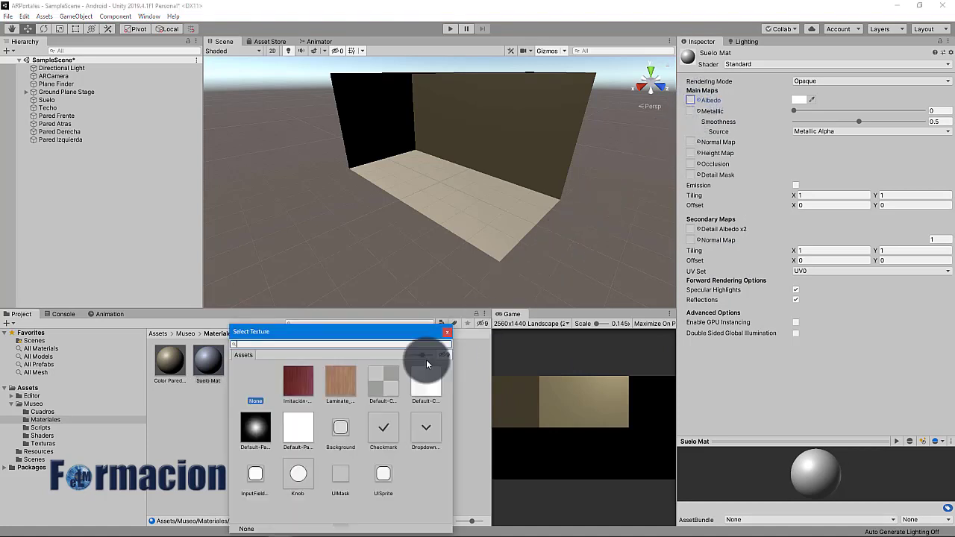
{"action": "left_click", "coordinate": [345, 383]}
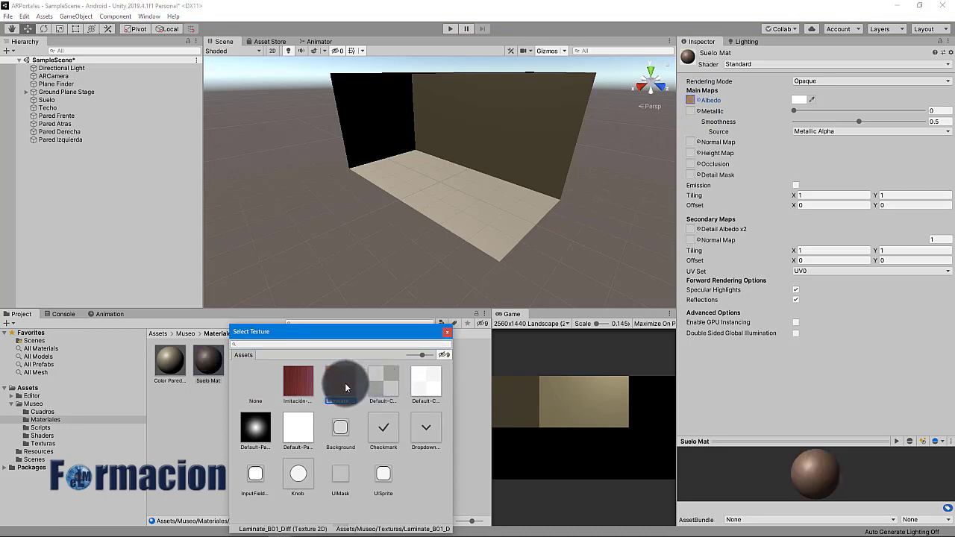
{"action": "double_click", "coordinate": [345, 383]}
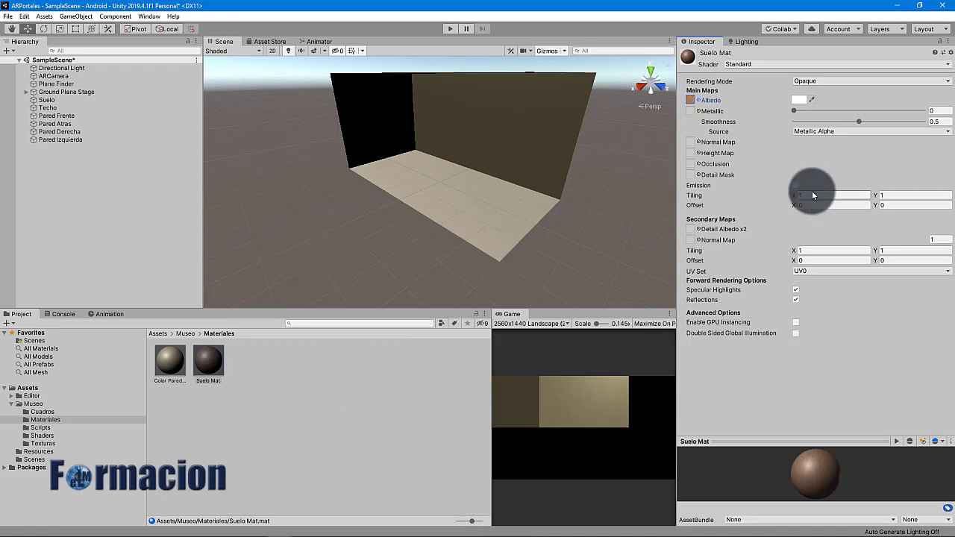
{"action": "left_click_drag", "start_coordinate": [214, 357], "coordinate": [50, 100]}
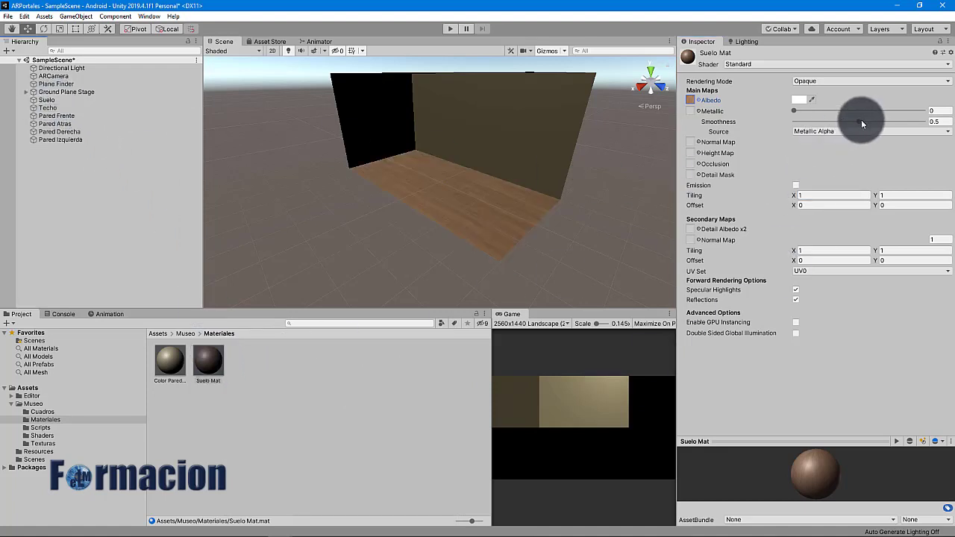
Set Suelo Mat's smoothness to 0.597 and tiling to 1.51 by 1.15
{"action": "left_click_drag", "start_coordinate": [860, 121], "coordinate": [872, 121]}
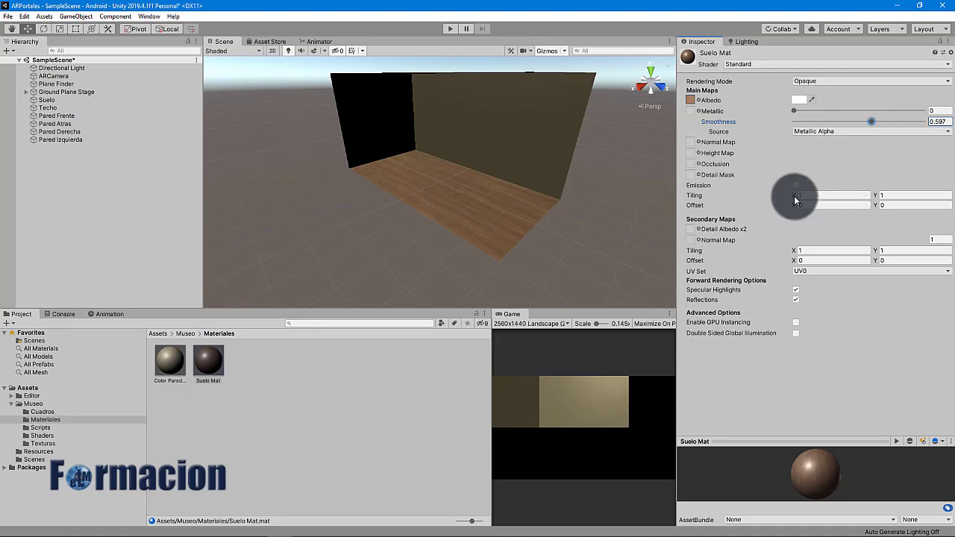
{"action": "left_click_drag", "start_coordinate": [796, 199], "coordinate": [877, 199]}
{"action": "left_click", "coordinate": [878, 198]}
{"action": "type", "text": "1.15"}
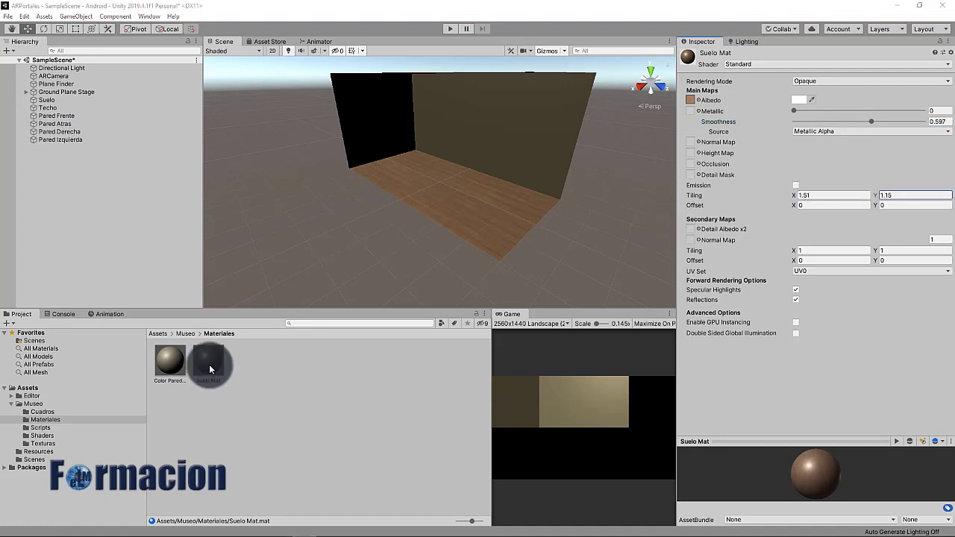
Enable Auto Generate in the Lighting window, then return to the Suelo Mat Inspector
{"action": "left_click", "coordinate": [933, 529]}
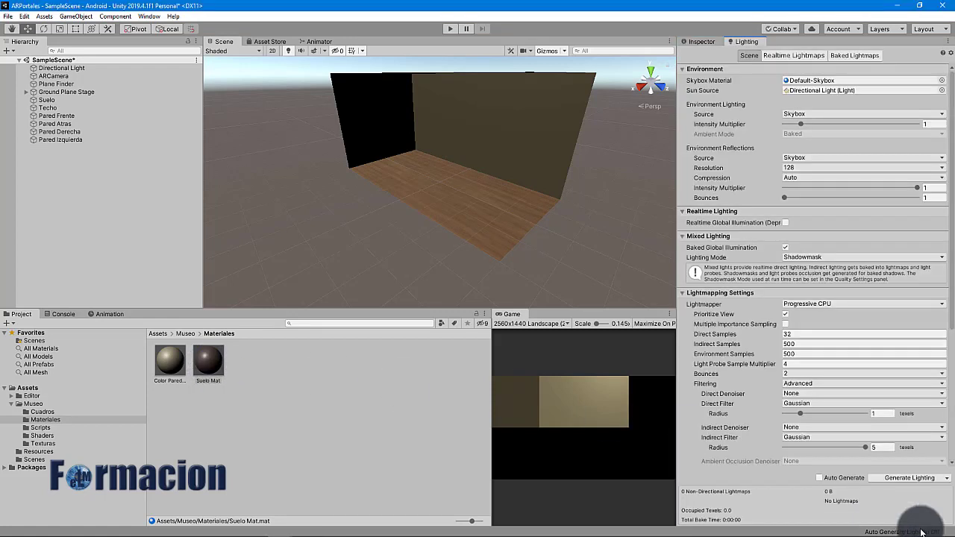
{"action": "left_click", "coordinate": [821, 477]}
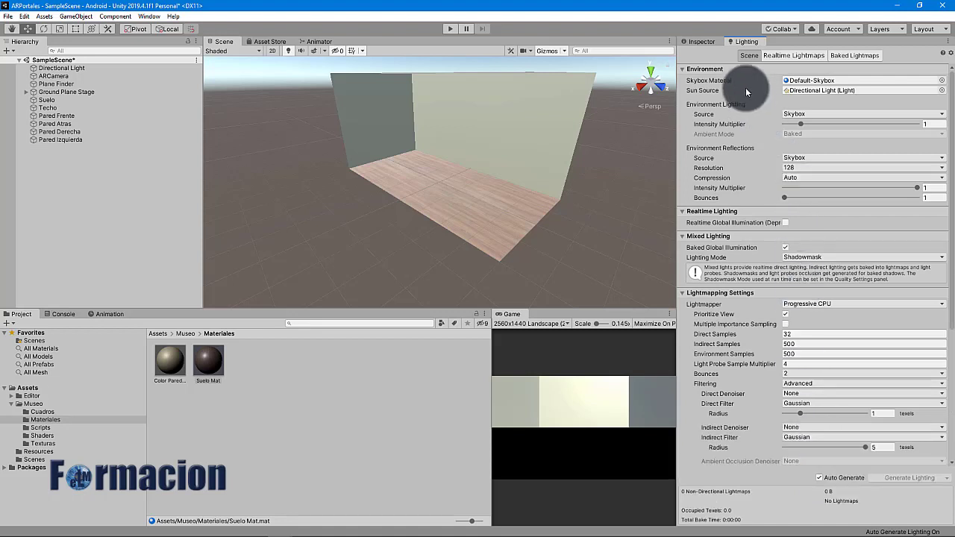
{"action": "left_click", "coordinate": [700, 43]}
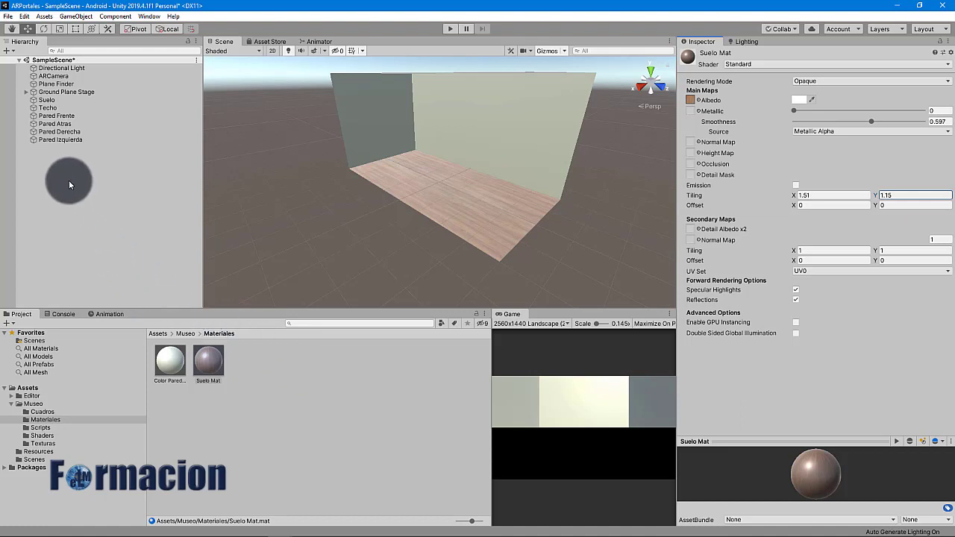
Add a 3D Cube to the Hierarchy and open the Cuadros project folder
{"action": "right_click", "coordinate": [48, 173]}
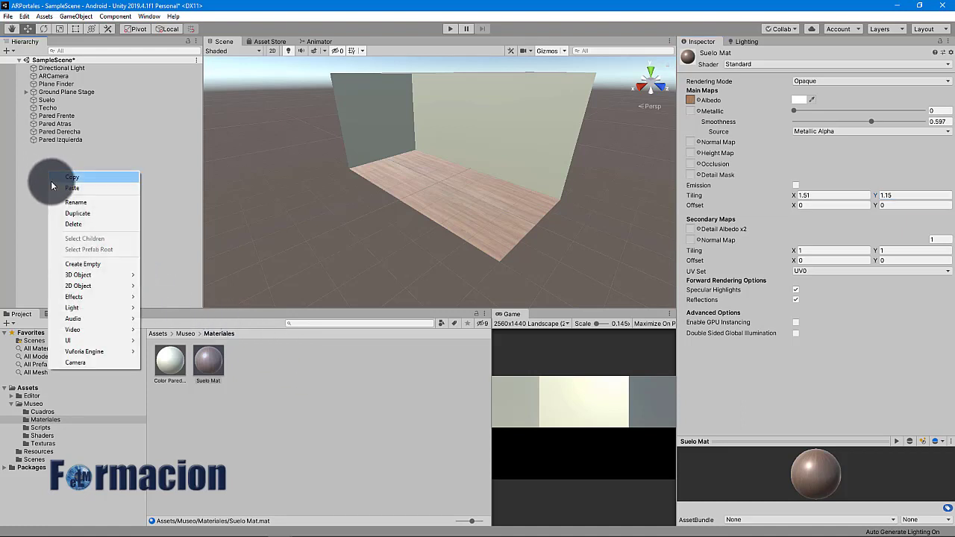
{"action": "mouse_move", "coordinate": [85, 274]}
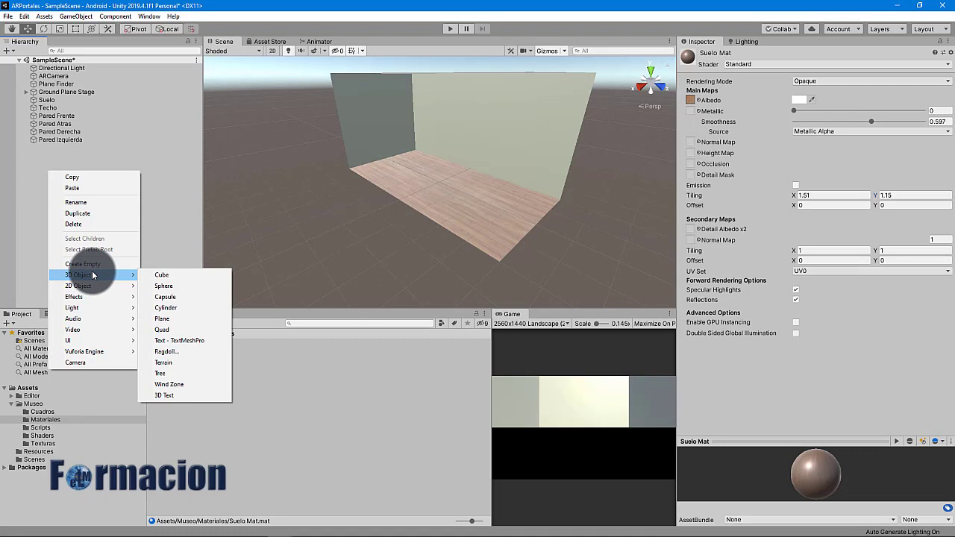
{"action": "left_click", "coordinate": [179, 276]}
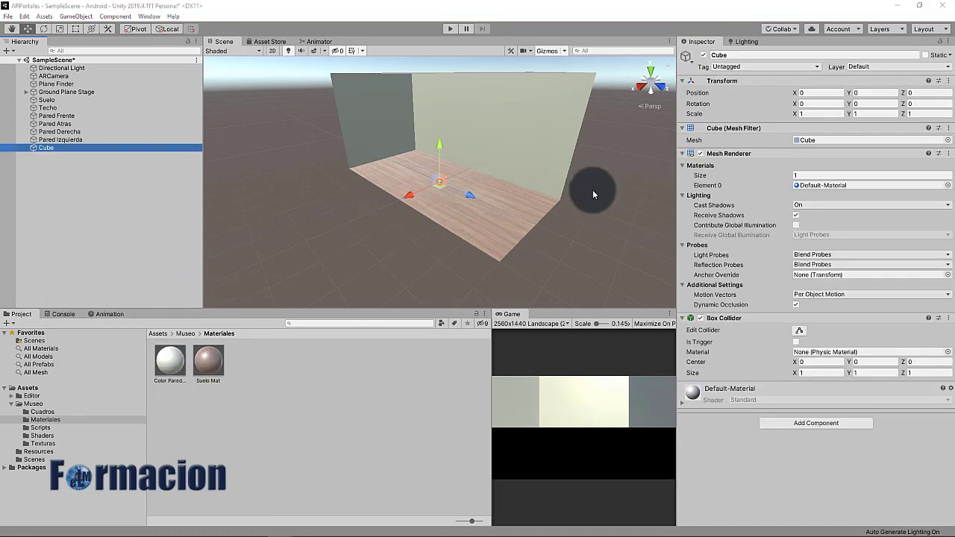
{"action": "left_click", "coordinate": [728, 55]}
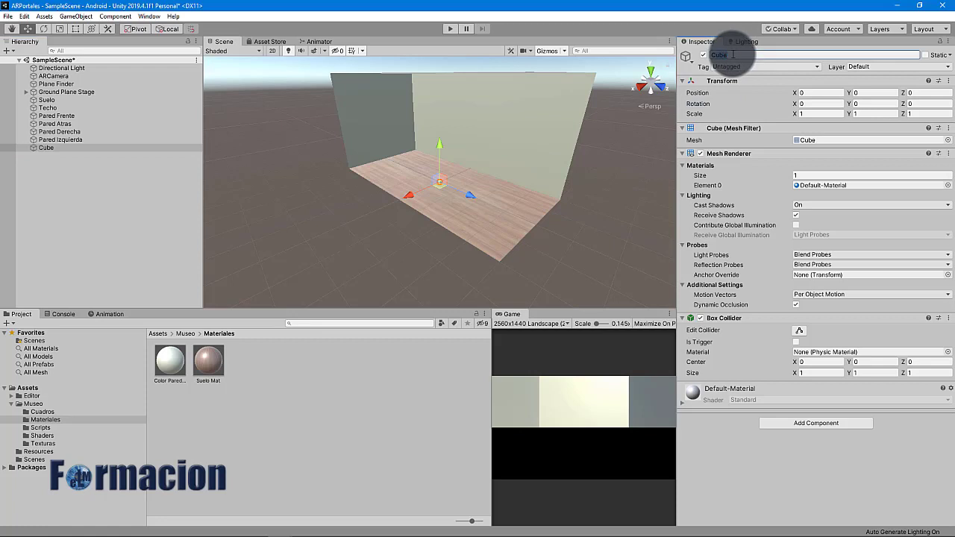
{"action": "left_click", "coordinate": [44, 412]}
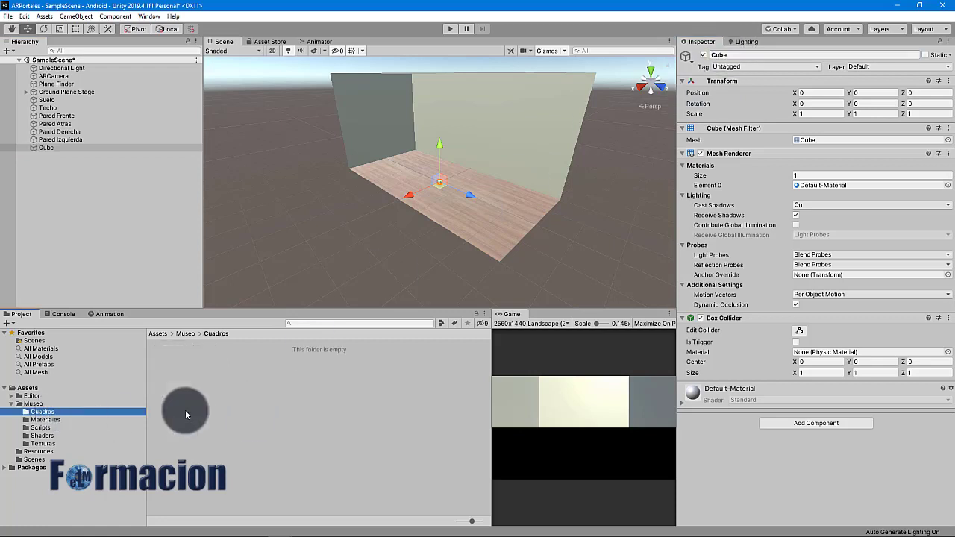
{"action": "key", "text": "alt+Tab"}
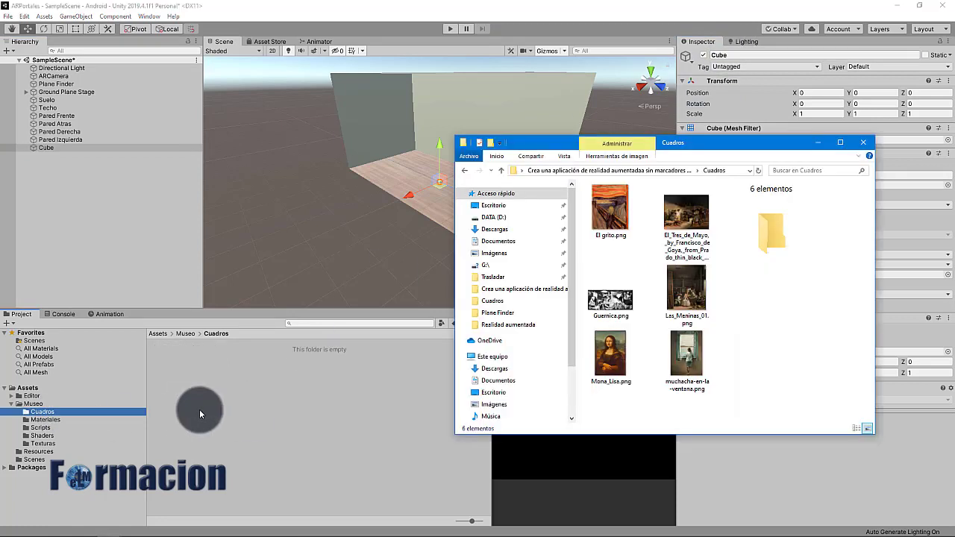
Drag the six painting images from Explorer into Cuadros, then reselect the Cube
{"action": "left_click_drag", "start_coordinate": [677, 410], "coordinate": [239, 417]}
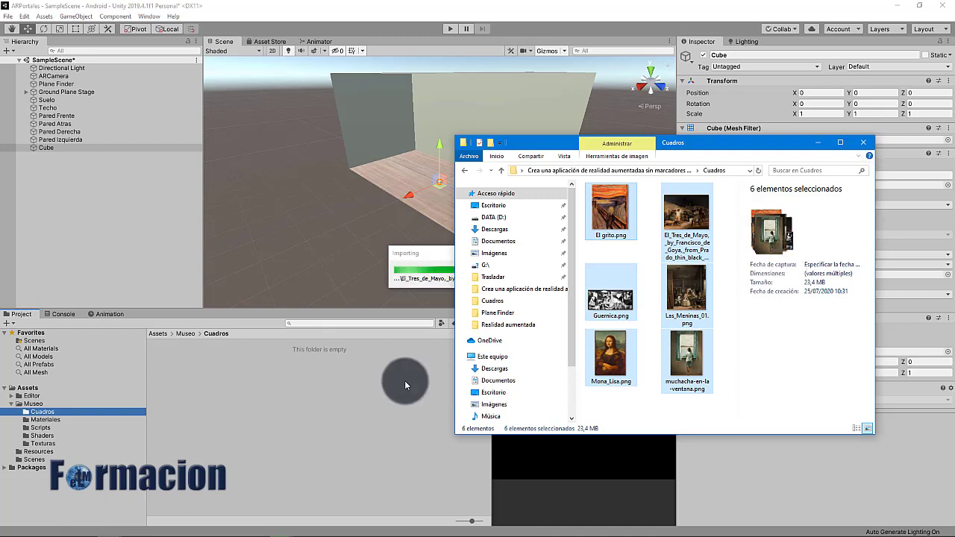
{"action": "left_click", "coordinate": [91, 145]}
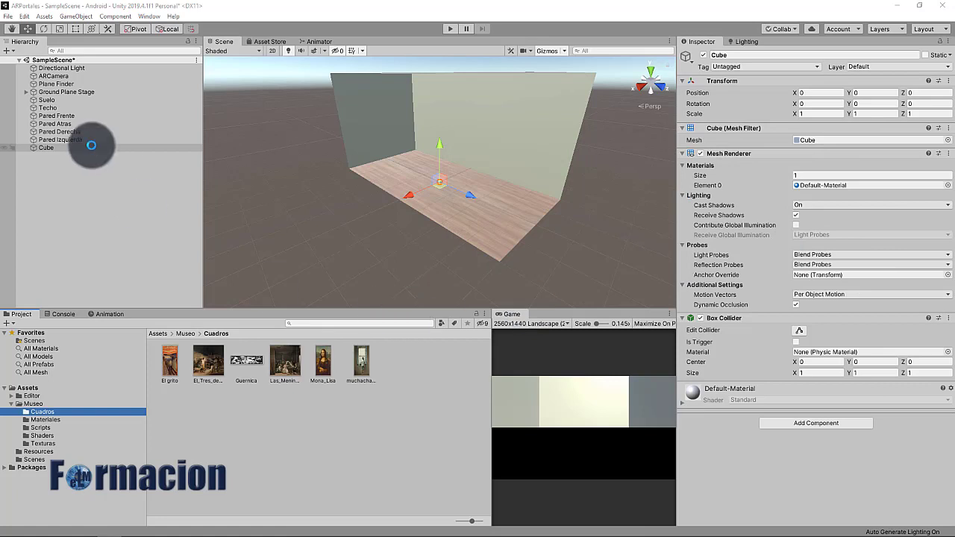
Scale the cube to 77.8 by 34.9 and set its Y rotation to 90
{"action": "left_click", "coordinate": [813, 114]}
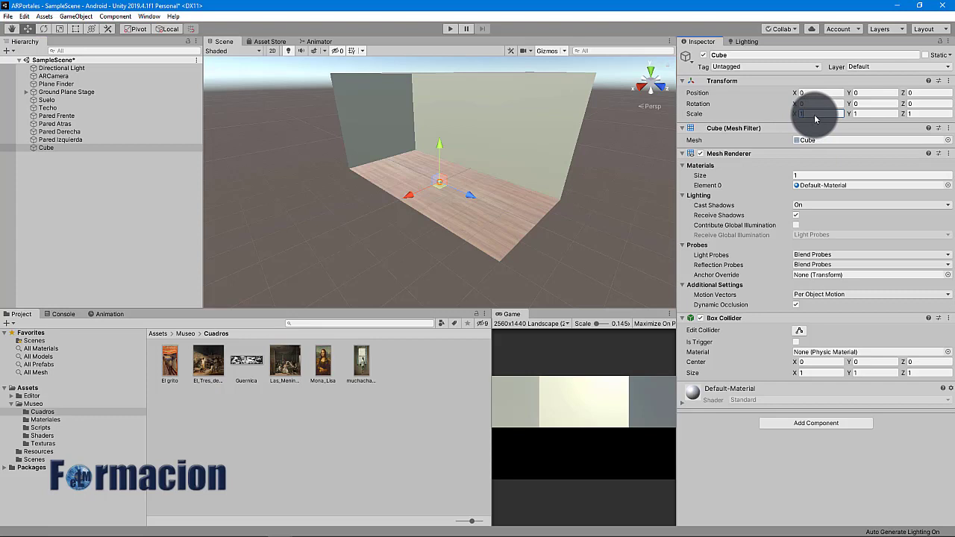
{"action": "left_click", "coordinate": [814, 114]}
{"action": "type", "text": "7."}
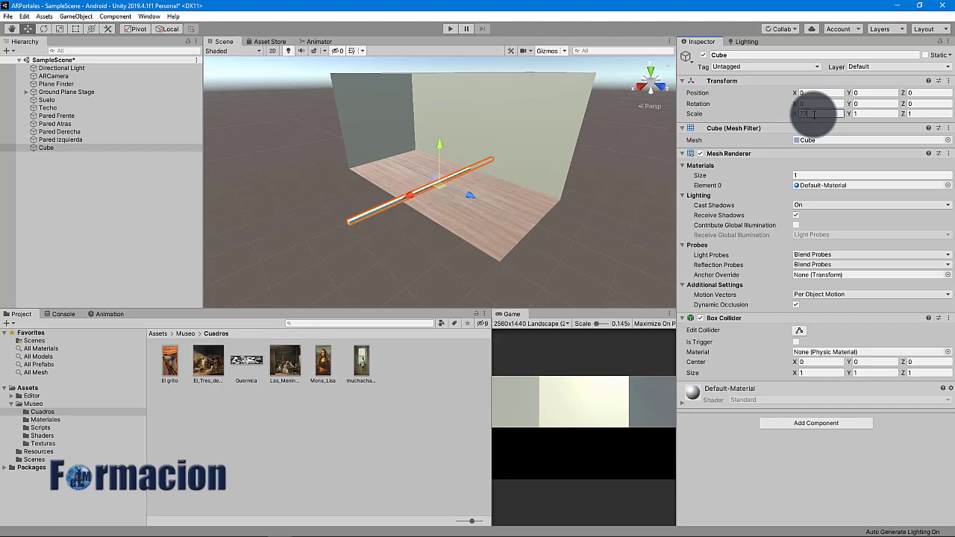
{"action": "type", "text": "7.8"}
{"action": "key", "text": "Tab"}
{"action": "type", "text": "34.90"}
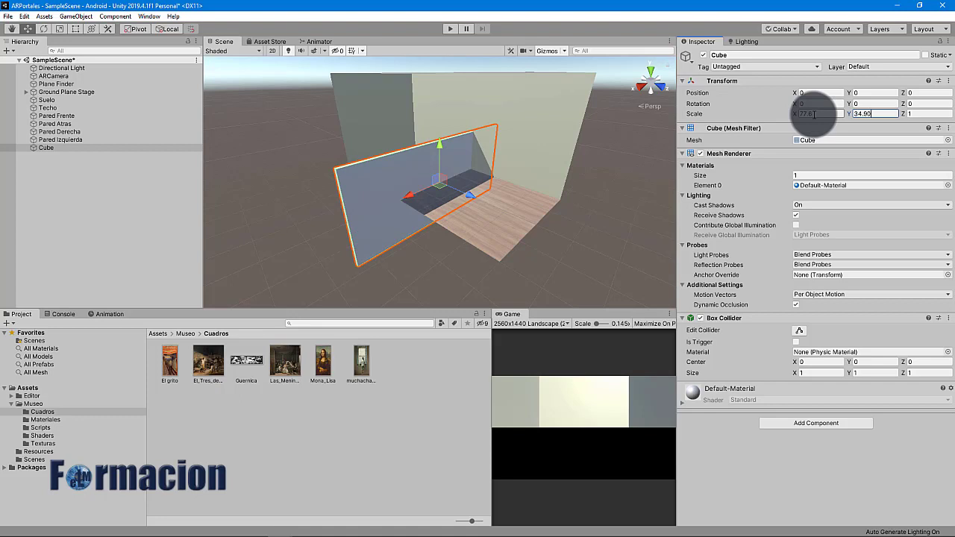
{"action": "left_click", "coordinate": [874, 105]}
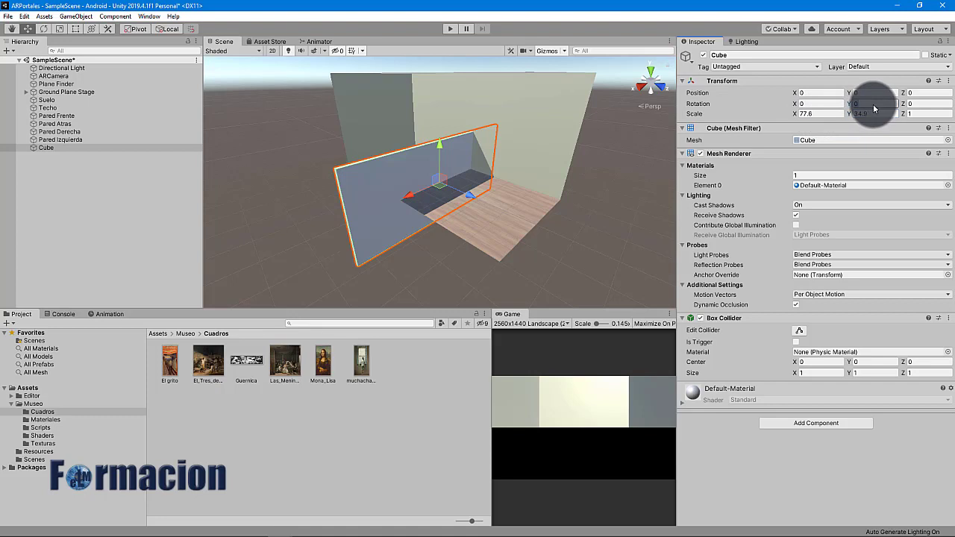
{"action": "type", "text": "90"}
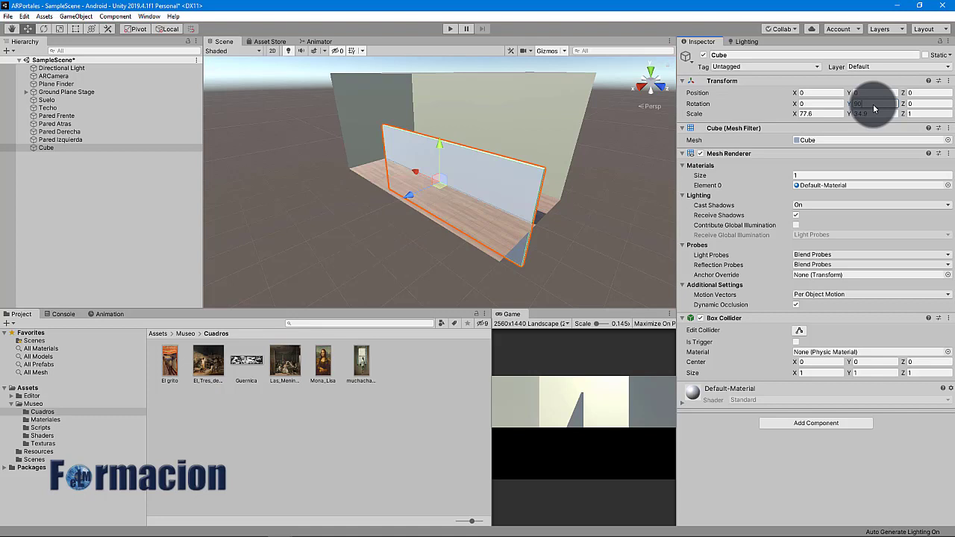
Move the panel against the back wall, apply the Guernica picture, and name it Guernica
{"action": "left_click_drag", "start_coordinate": [420, 196], "coordinate": [480, 88]}
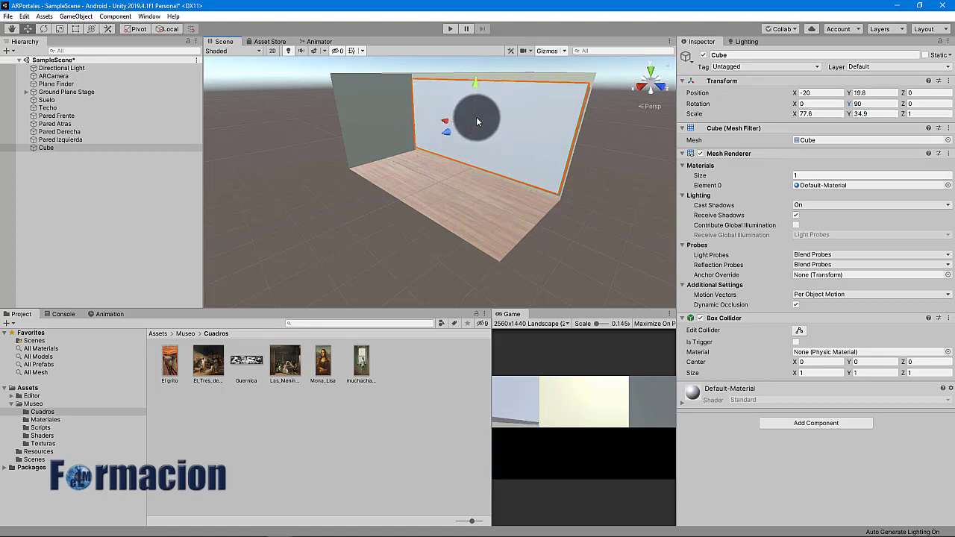
{"action": "left_click_drag", "start_coordinate": [245, 365], "coordinate": [507, 117]}
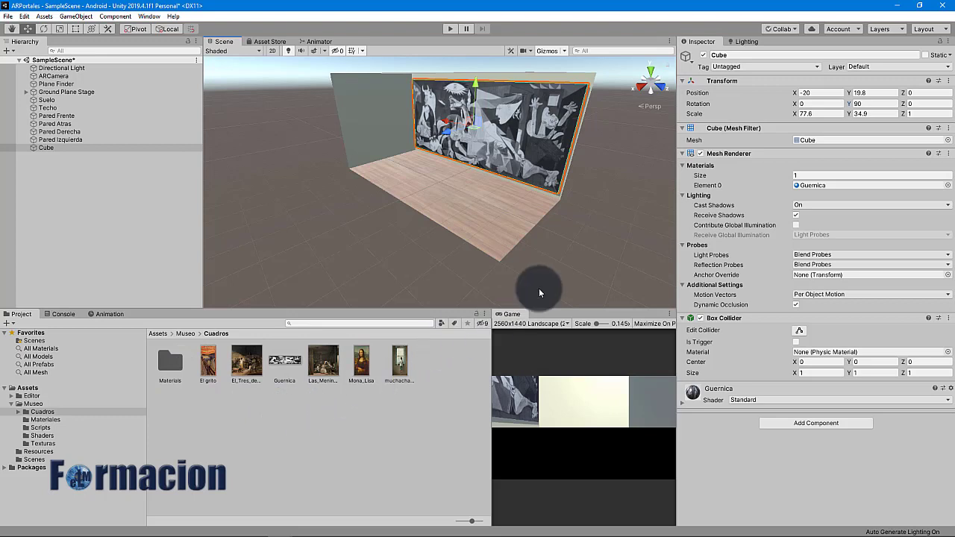
{"action": "left_click", "coordinate": [751, 56]}
{"action": "type", "text": "Gu"}
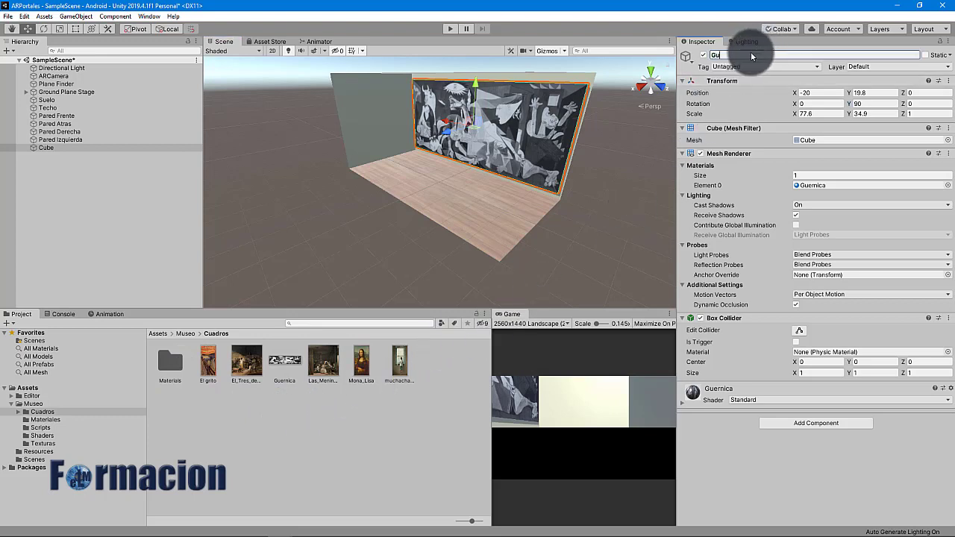
{"action": "type", "text": "ernica"}
{"action": "key", "text": "Return"}
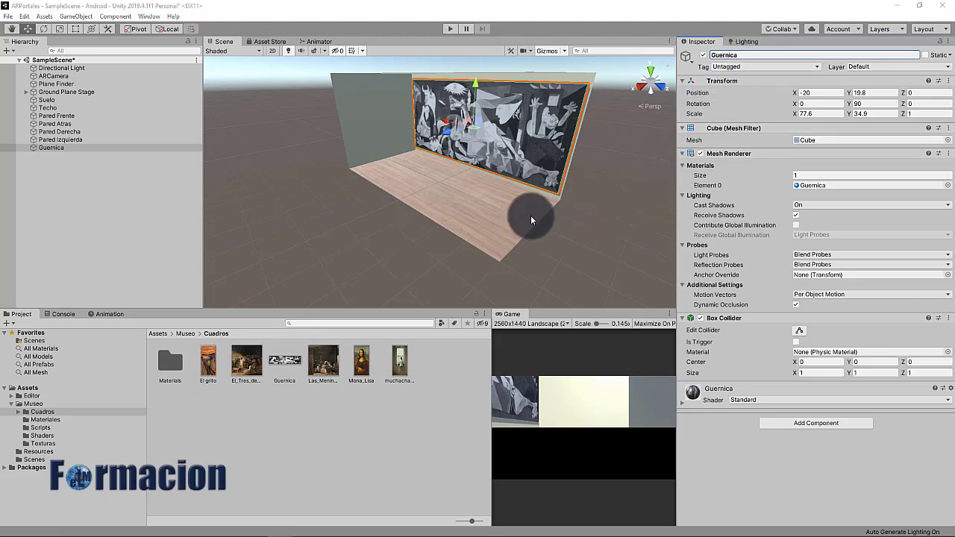
Add a new Cube to the scene named Las Meninas
{"action": "right_click", "coordinate": [48, 194]}
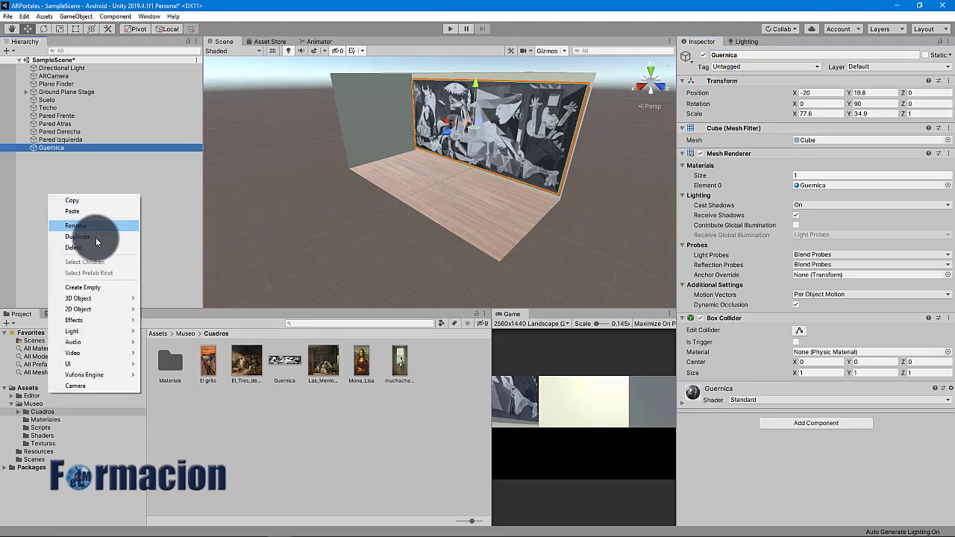
{"action": "mouse_move", "coordinate": [106, 300]}
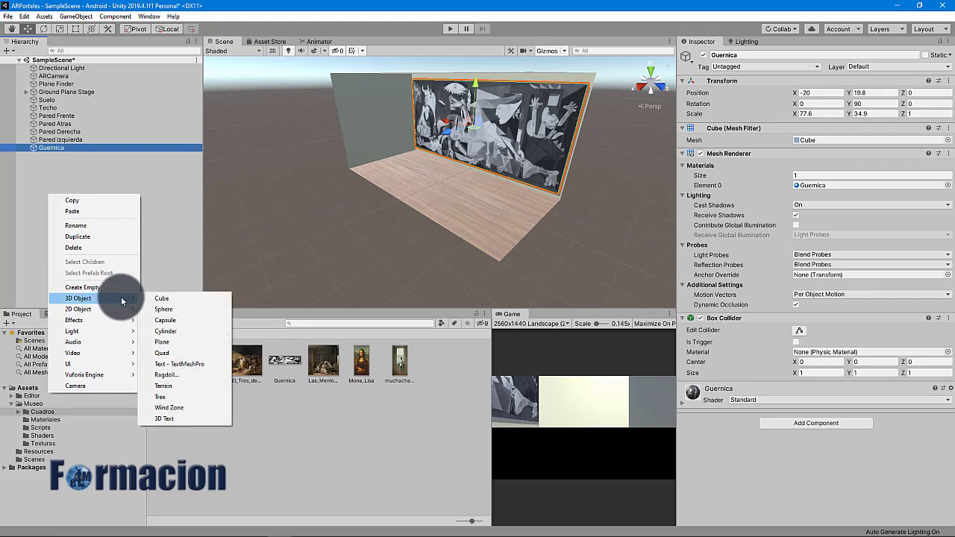
{"action": "left_click", "coordinate": [170, 299]}
{"action": "left_click", "coordinate": [728, 55]}
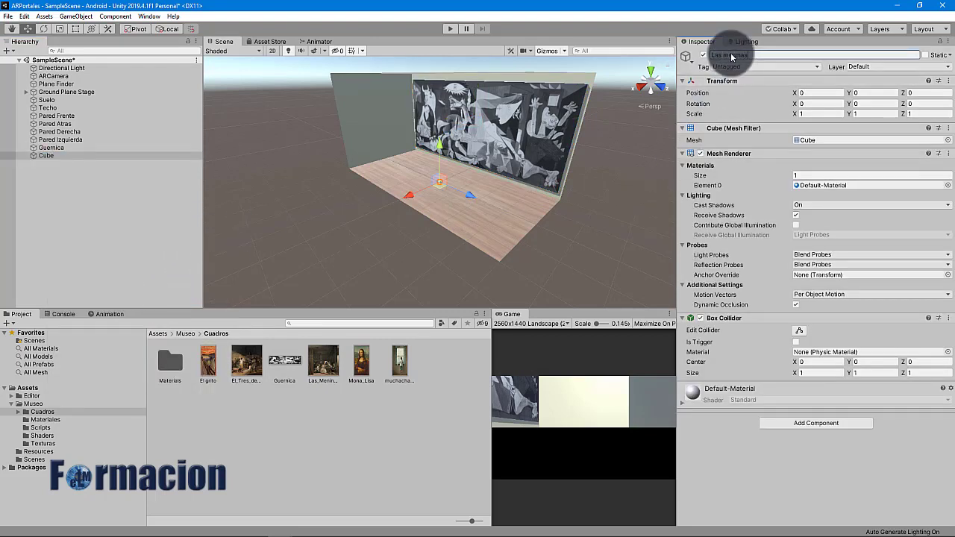
{"action": "type", "text": "Las Meninas"}
{"action": "key", "text": "Return"}
Scale Las Meninas to 27.6 by 31.8 and slide it onto the left wall
{"action": "left_click", "coordinate": [820, 115]}
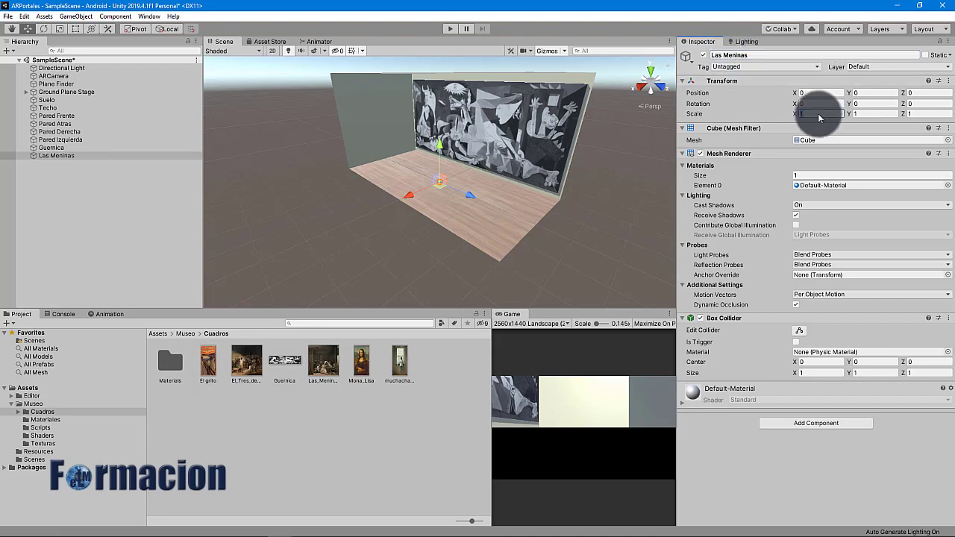
{"action": "type", "text": "2.76"}
{"action": "key", "text": "Tab"}
{"action": "type", "text": "31.80"}
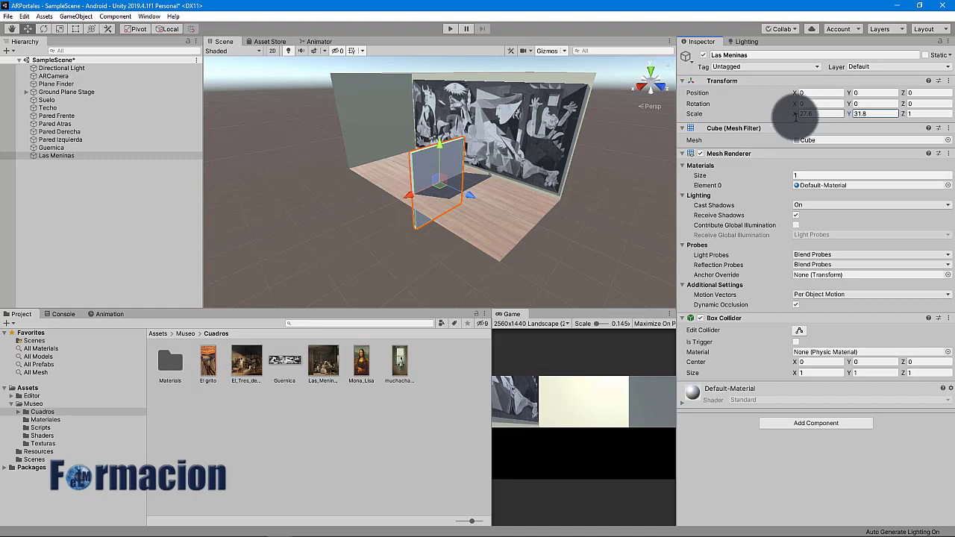
{"action": "left_click_drag", "start_coordinate": [464, 194], "coordinate": [378, 87]}
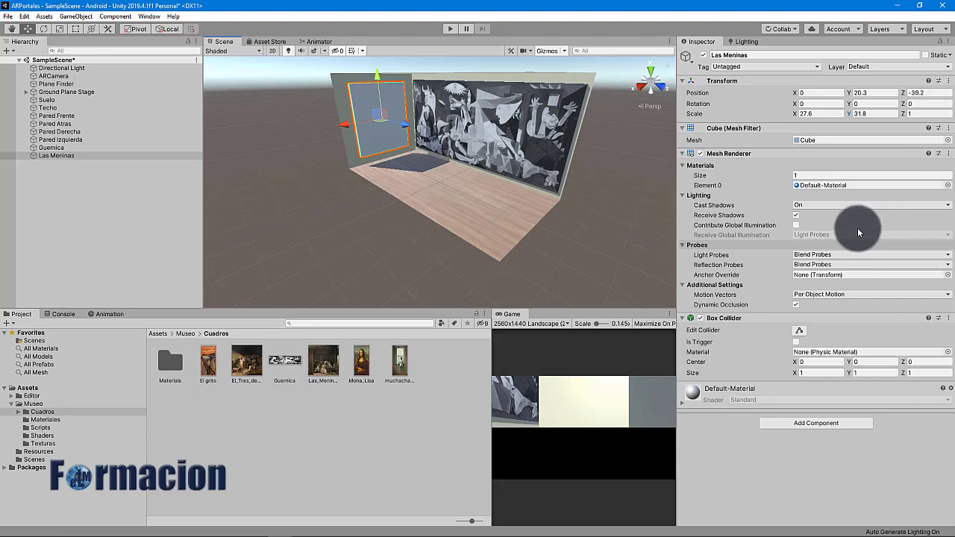
Turn Cast Shadows off for Las Meninas and Guernica, and apply the Las Meninas painting
{"action": "left_click", "coordinate": [810, 206]}
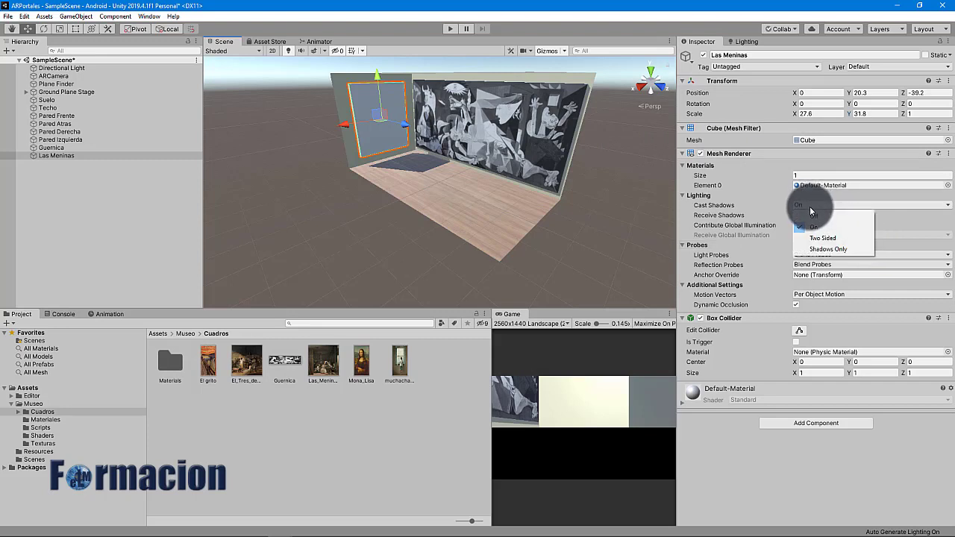
{"action": "left_click", "coordinate": [819, 217]}
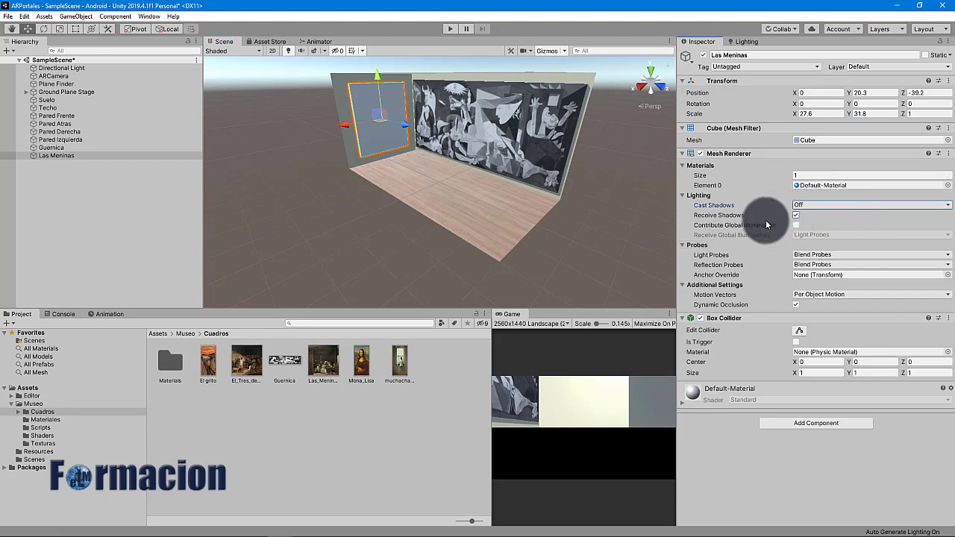
{"action": "left_click", "coordinate": [70, 147]}
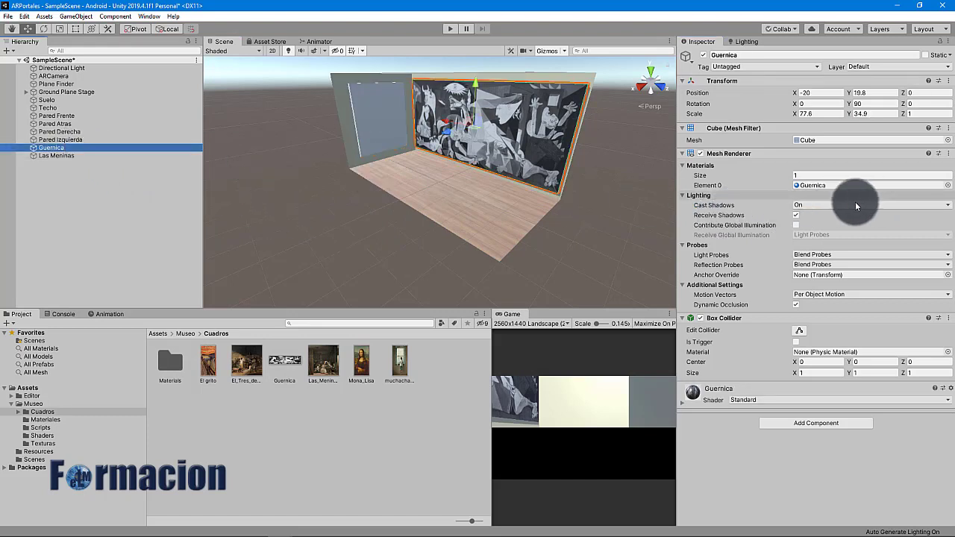
{"action": "left_click", "coordinate": [833, 206]}
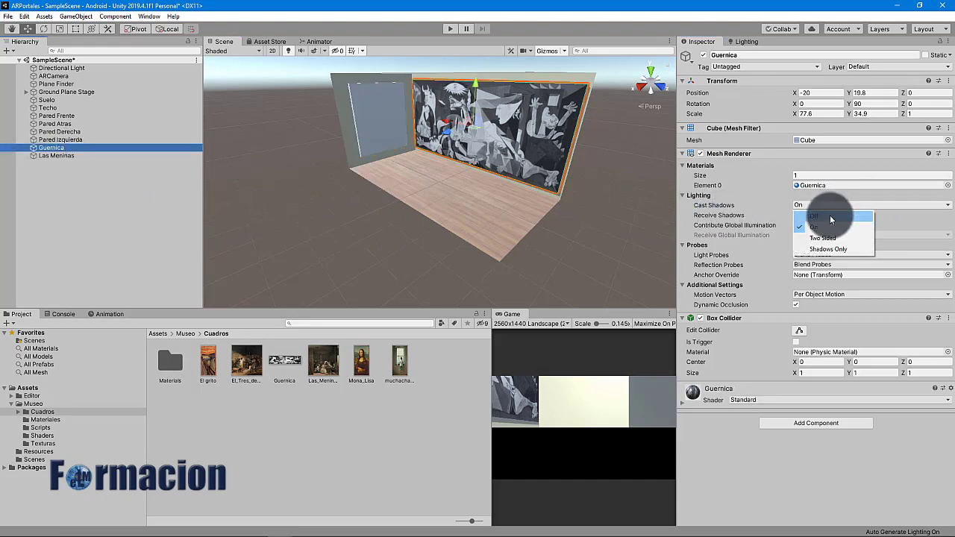
{"action": "left_click", "coordinate": [831, 217]}
{"action": "left_click", "coordinate": [369, 128]}
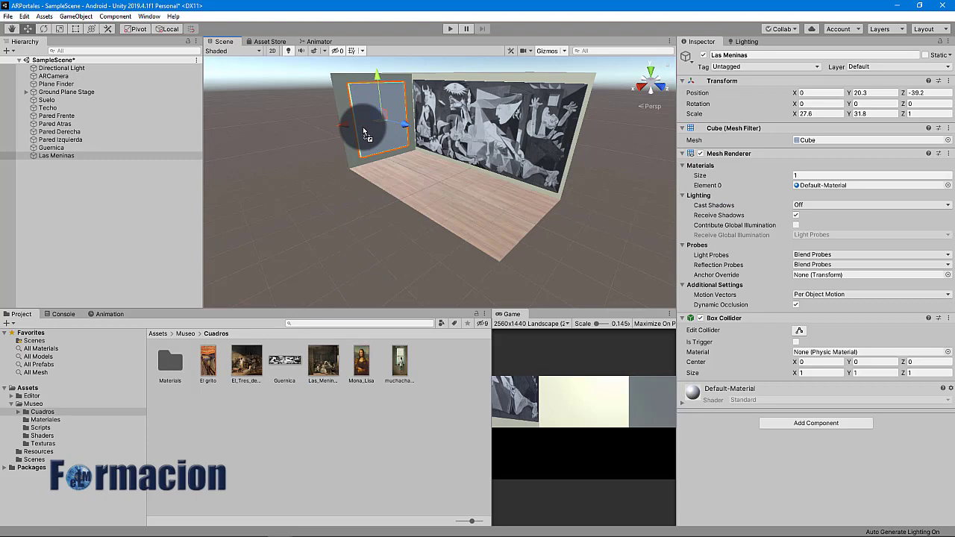
{"action": "left_click_drag", "start_coordinate": [364, 132], "coordinate": [364, 132]}
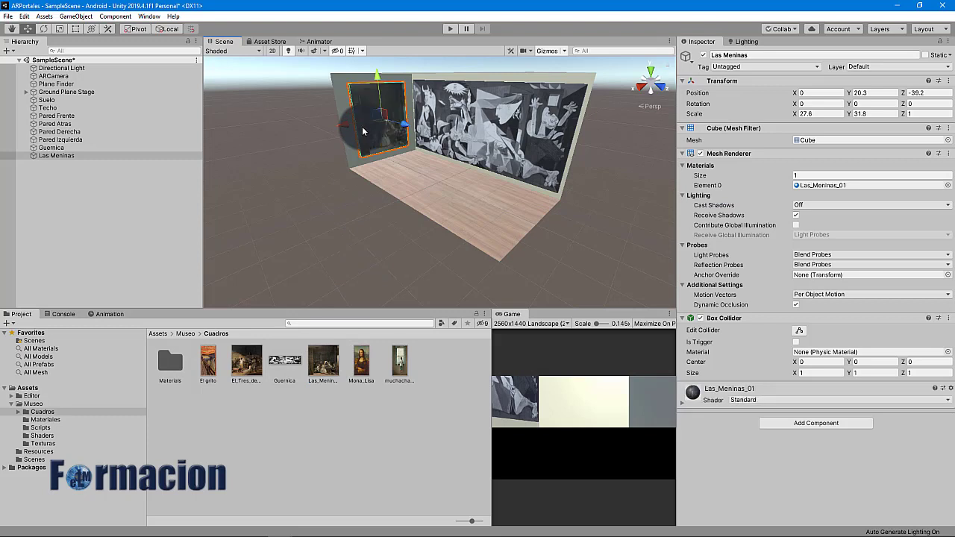
Create an empty object named Cuadros and make Guernica and Las Meninas its children
{"action": "right_click", "coordinate": [38, 197]}
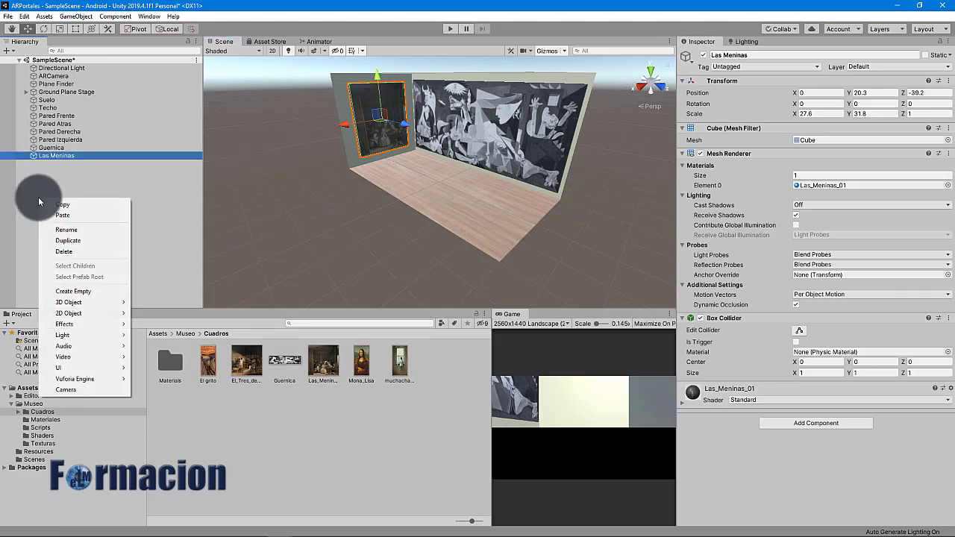
{"action": "left_click", "coordinate": [73, 291]}
{"action": "left_click", "coordinate": [747, 55]}
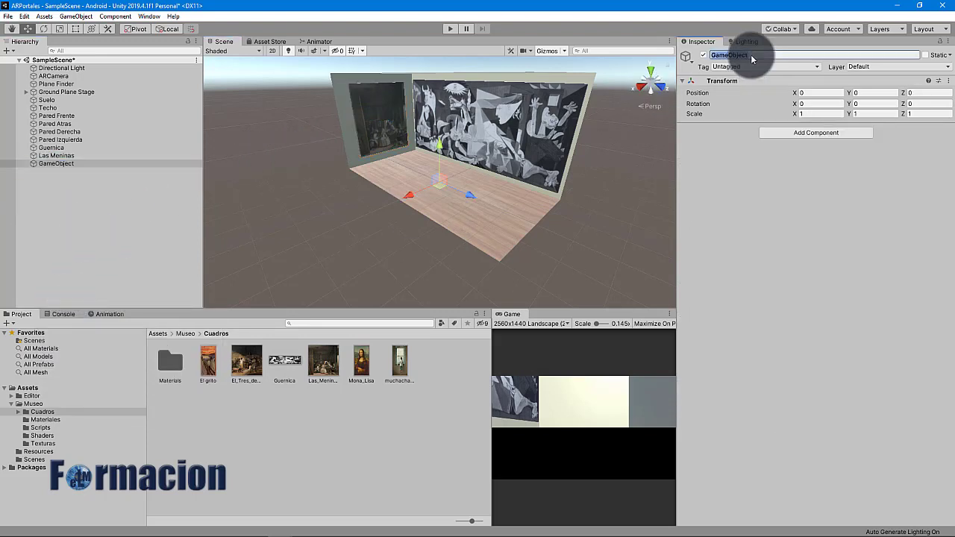
{"action": "type", "text": "Cuadros"}
{"action": "key", "text": "Return"}
{"action": "left_click", "coordinate": [107, 148]}
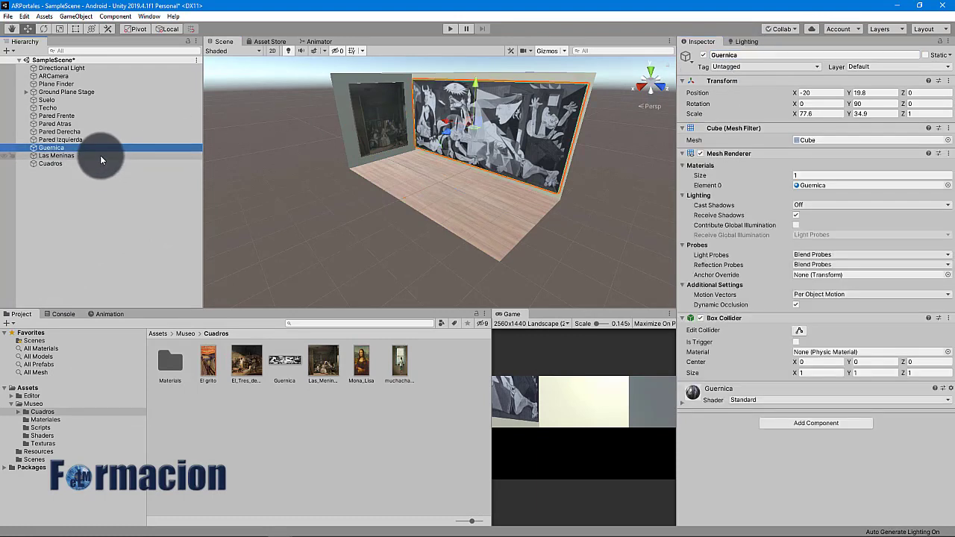
{"action": "left_click", "coordinate": [100, 156], "text": "ctrl"}
{"action": "left_click_drag", "start_coordinate": [100, 155], "coordinate": [91, 170]}
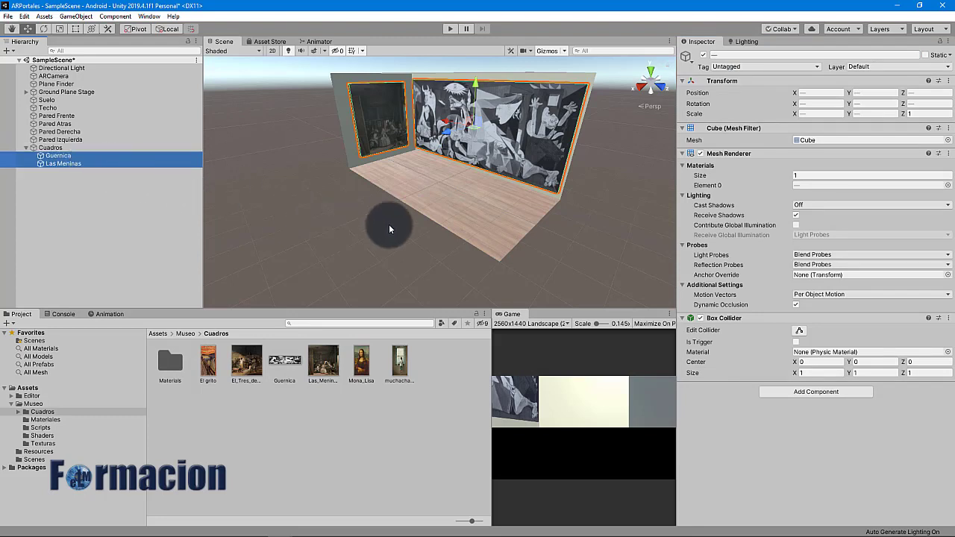
{"action": "left_click_drag", "start_coordinate": [597, 216], "coordinate": [374, 229], "text": "alt"}
Add a cube named El tres de mayo, reset to the origin, sized 34.7 wide by 26.8 high
{"action": "right_click", "coordinate": [33, 220]}
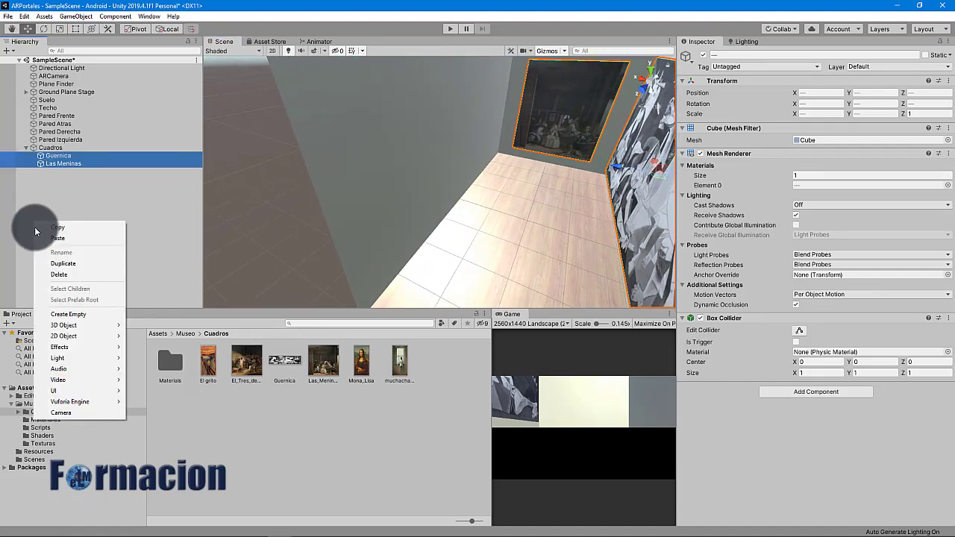
{"action": "mouse_move", "coordinate": [68, 320]}
{"action": "left_click", "coordinate": [145, 329]}
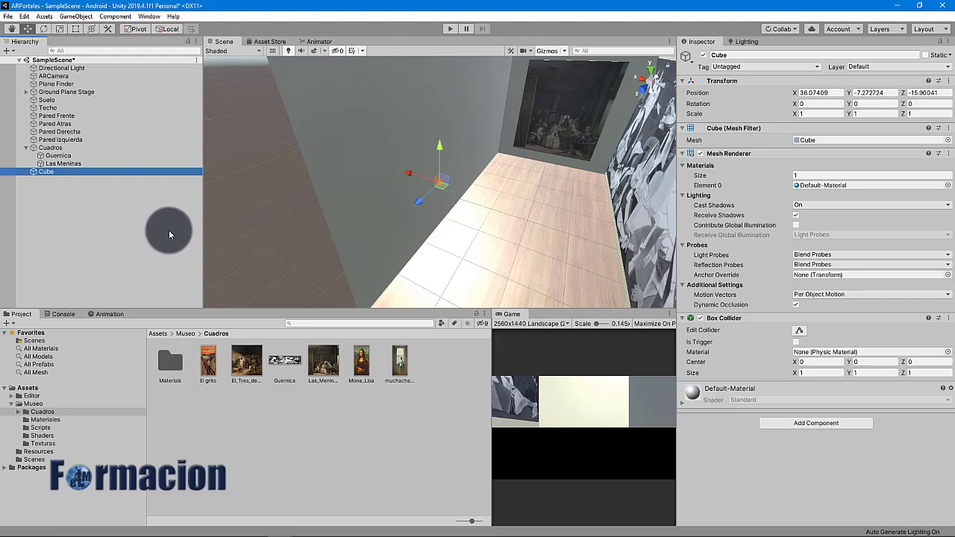
{"action": "left_click", "coordinate": [948, 80]}
{"action": "left_click", "coordinate": [867, 91]}
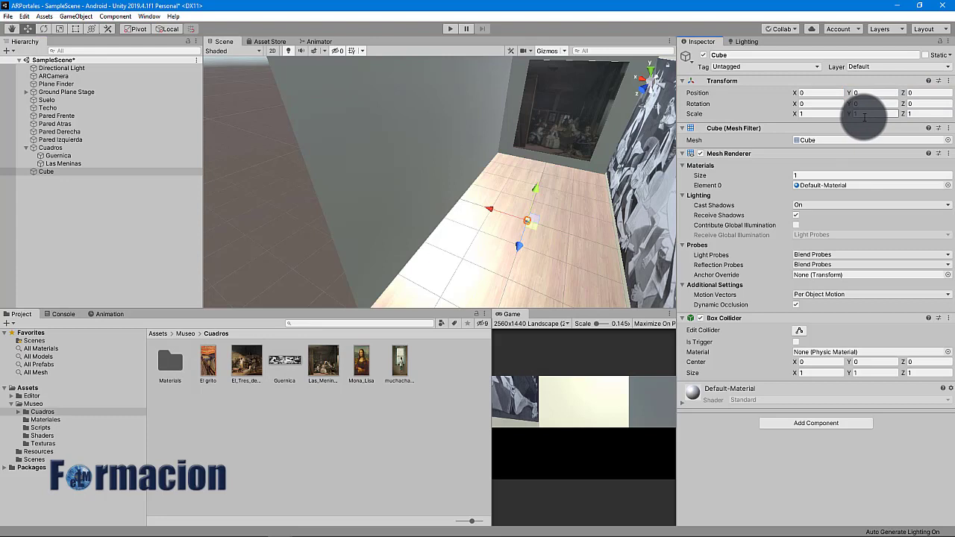
{"action": "left_click", "coordinate": [818, 117]}
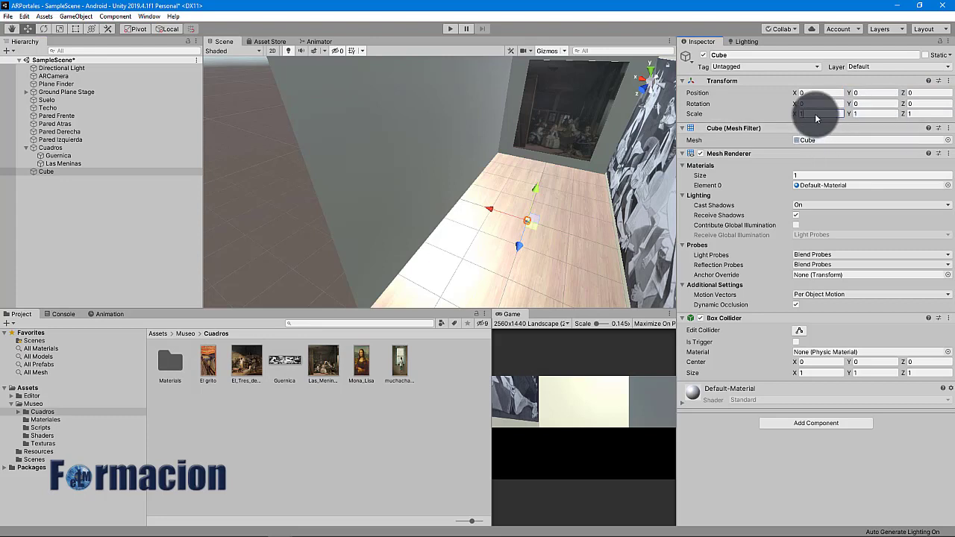
{"action": "left_click", "coordinate": [737, 56]}
{"action": "type", "text": "El tres de"}
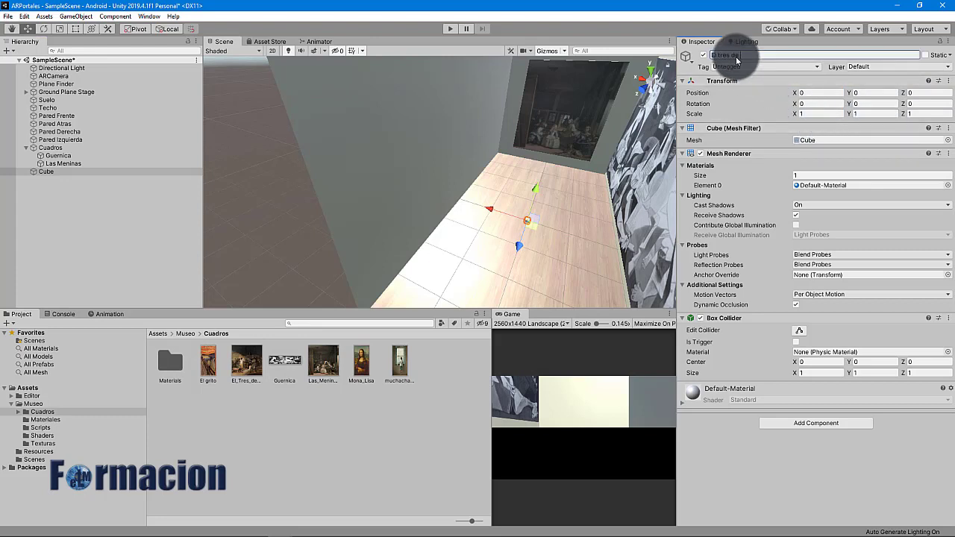
{"action": "type", "text": " mayo"}
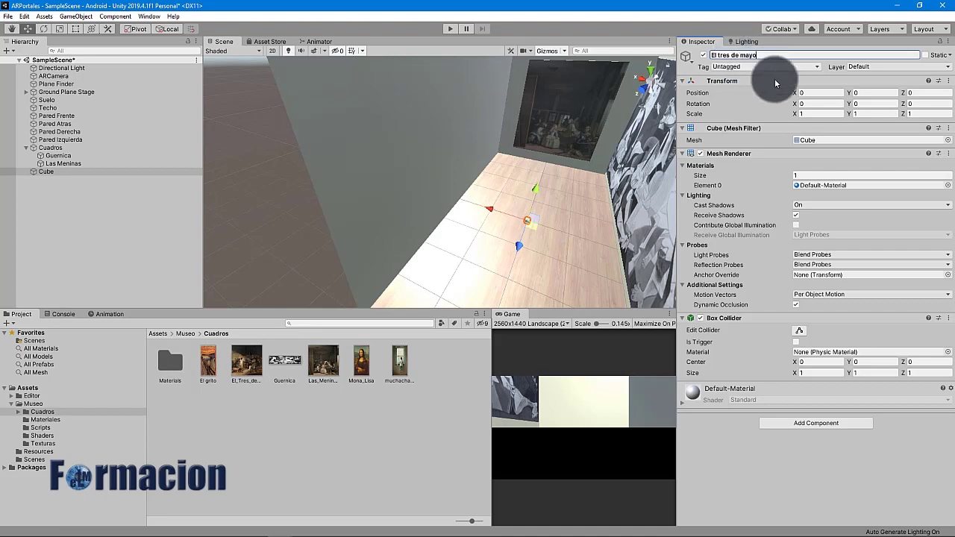
{"action": "left_click", "coordinate": [822, 113]}
{"action": "type", "text": "3.4"}
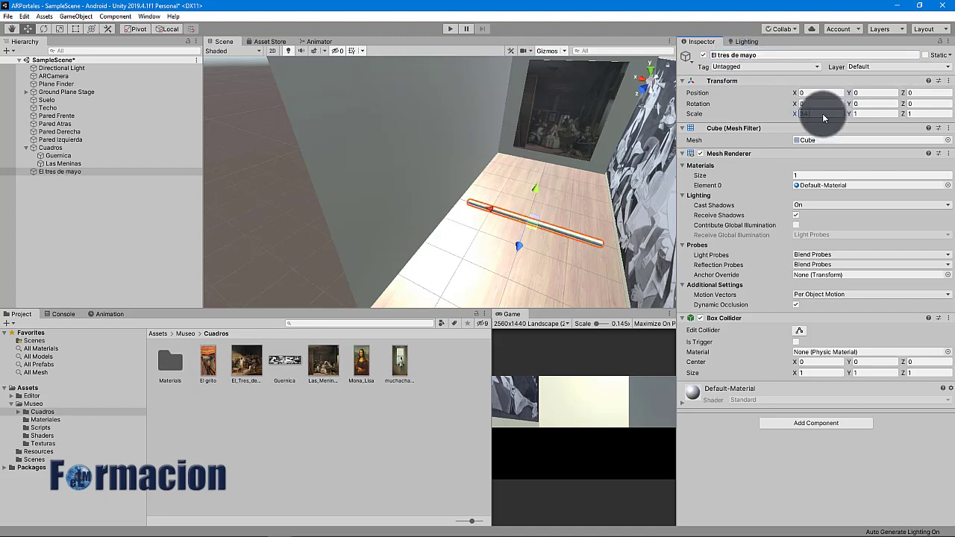
{"action": "type", "text": "70"}
{"action": "key", "text": "Tab"}
{"action": "type", "text": "26.80"}
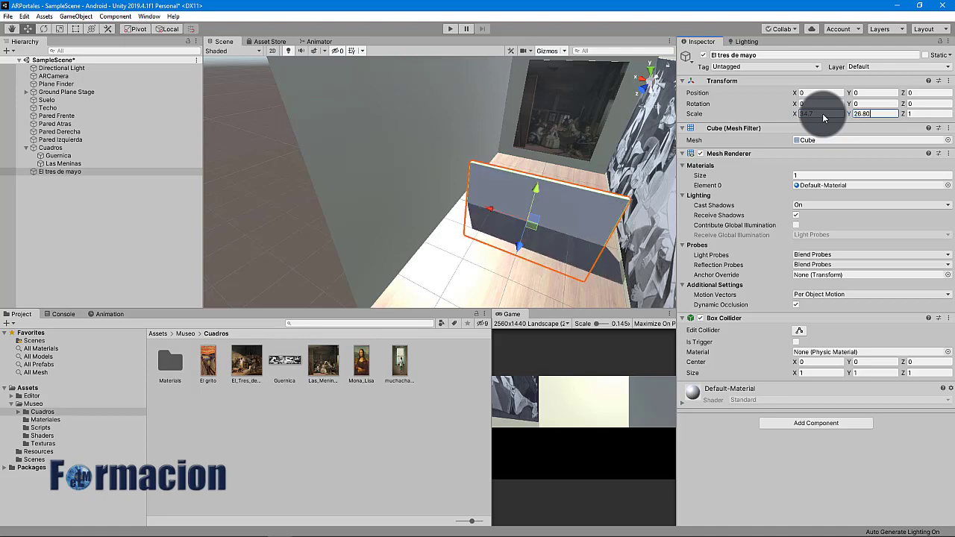
Hang the El tres de mayo panel on the wall, apply its painting and rotate it 180
{"action": "left_click_drag", "start_coordinate": [472, 119], "coordinate": [370, 158], "text": "alt"}
{"action": "left_click_drag", "start_coordinate": [515, 285], "coordinate": [329, 240]}
{"action": "left_click_drag", "start_coordinate": [459, 217], "coordinate": [337, 214], "text": "alt"}
{"action": "left_click_drag", "start_coordinate": [409, 188], "coordinate": [400, 193]}
{"action": "left_click_drag", "start_coordinate": [367, 177], "coordinate": [367, 167]}
{"action": "left_click_drag", "start_coordinate": [241, 379], "coordinate": [315, 240]}
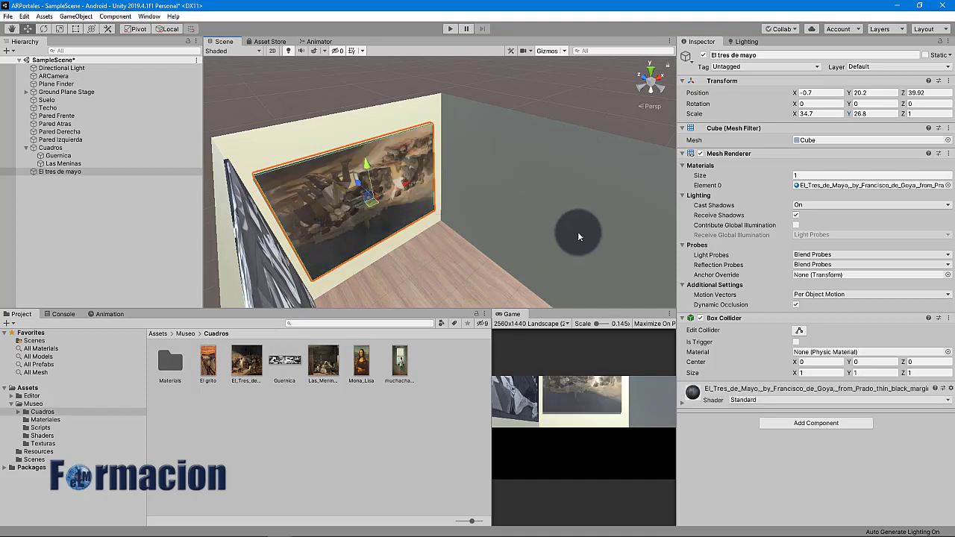
{"action": "left_click", "coordinate": [866, 109]}
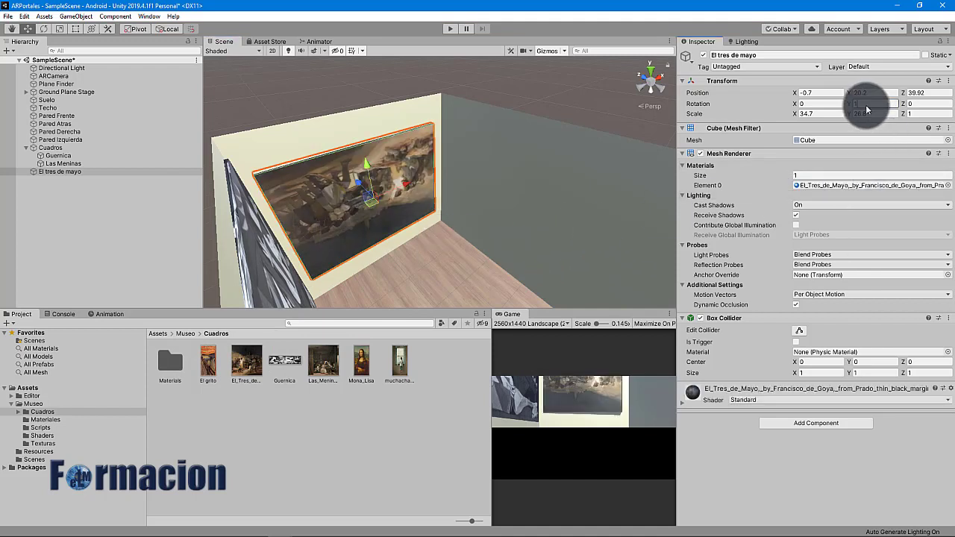
{"action": "type", "text": "180"}
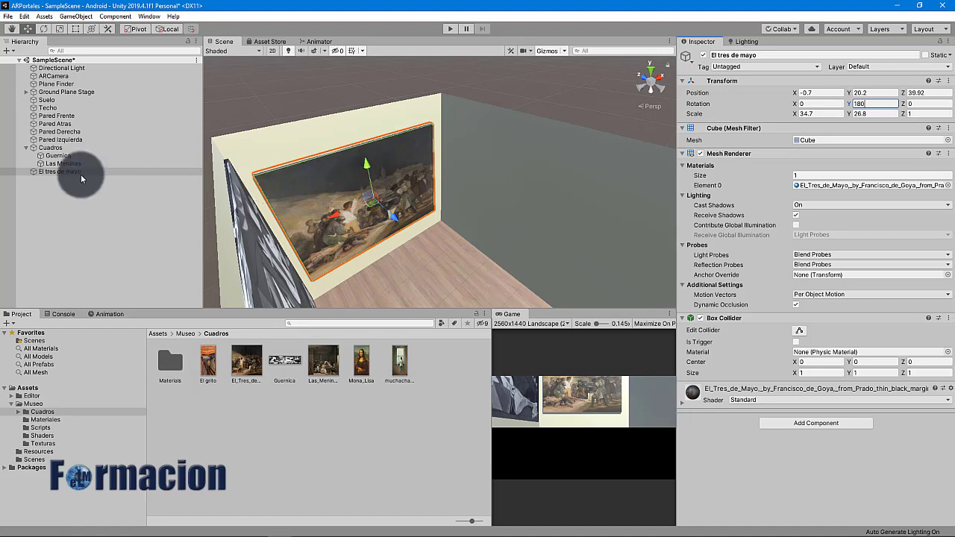
Add painting cubes for Muchacha en la ventana, Mona Lisa and El grito
{"action": "right_click", "coordinate": [45, 218]}
{"action": "mouse_move", "coordinate": [104, 320]}
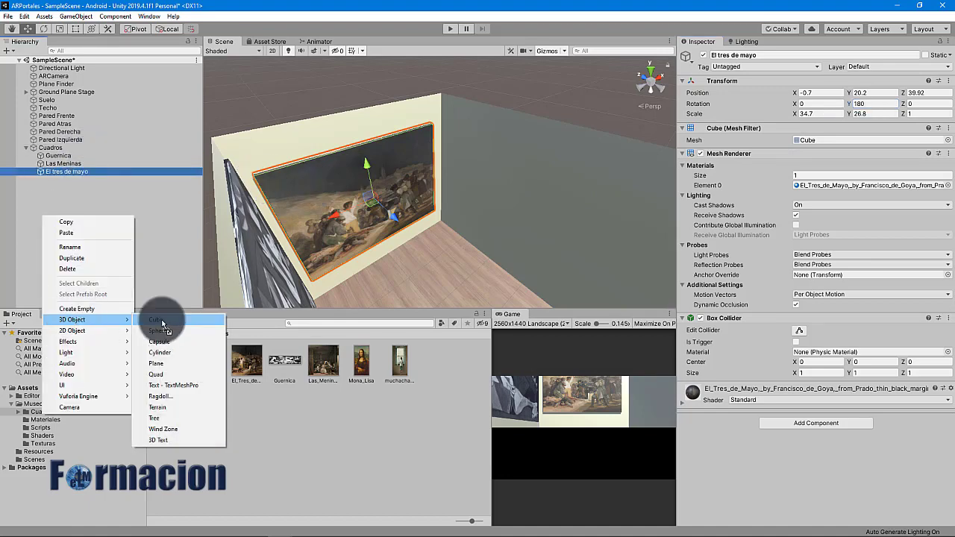
{"action": "left_click", "coordinate": [162, 321]}
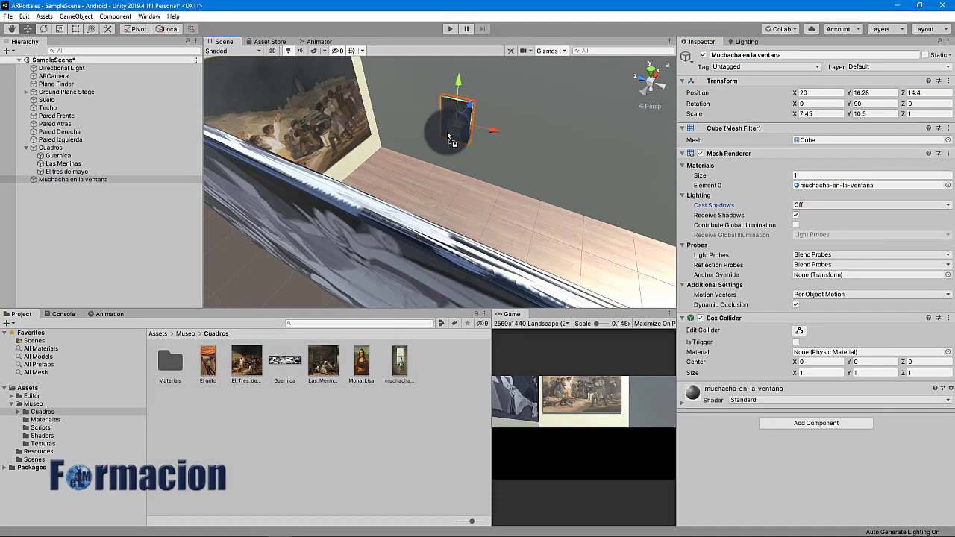
{"action": "right_click", "coordinate": [38, 204]}
{"action": "type", "text": "Mona Lisa"}
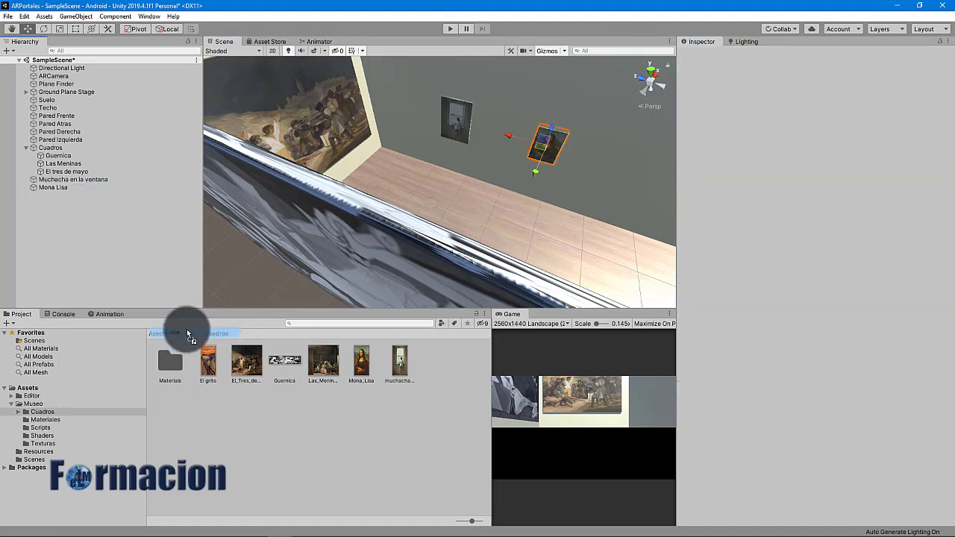
{"action": "left_click", "coordinate": [735, 55]}
{"action": "type", "text": "El grito"}
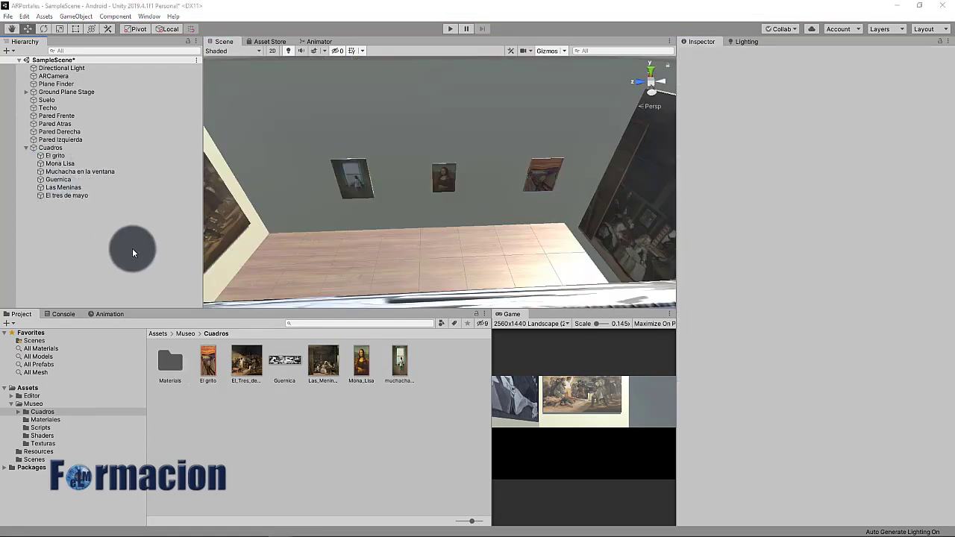
Drag the six painting materials from Cuadros/Materials into Museo/Materiales, then collapse Cuadros
{"action": "left_click", "coordinate": [164, 365]}
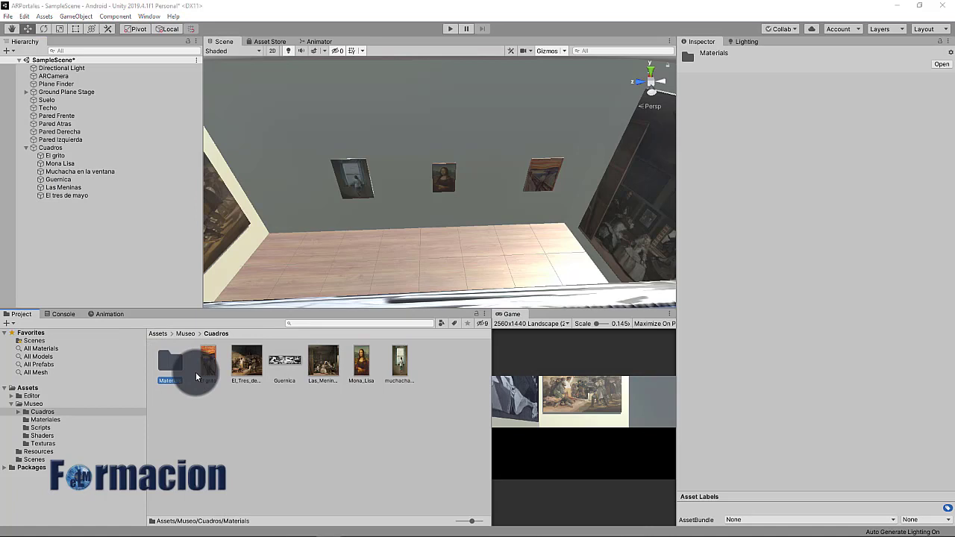
{"action": "left_click", "coordinate": [198, 371]}
{"action": "left_click", "coordinate": [172, 367]}
{"action": "double_click", "coordinate": [172, 368]}
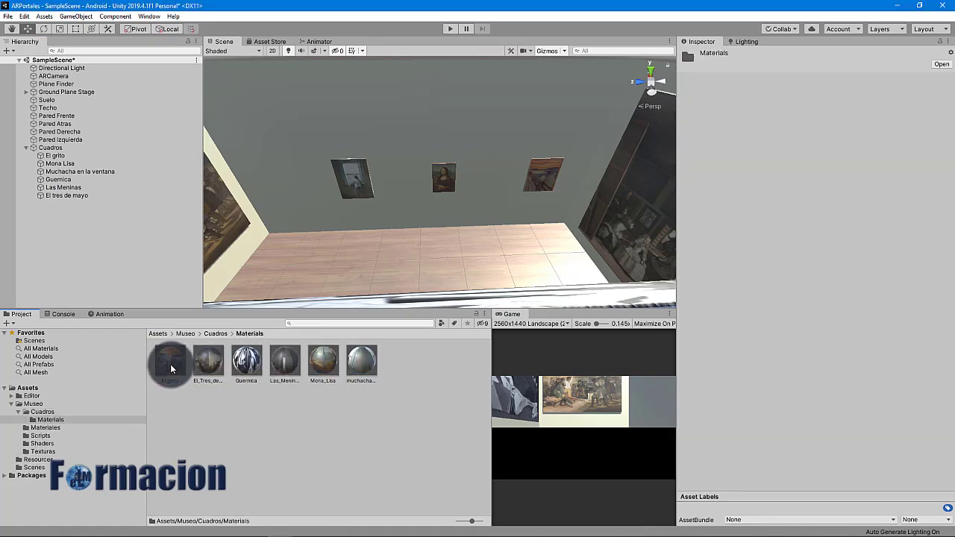
{"action": "left_click", "coordinate": [169, 363]}
{"action": "left_click", "coordinate": [358, 366], "text": "shift"}
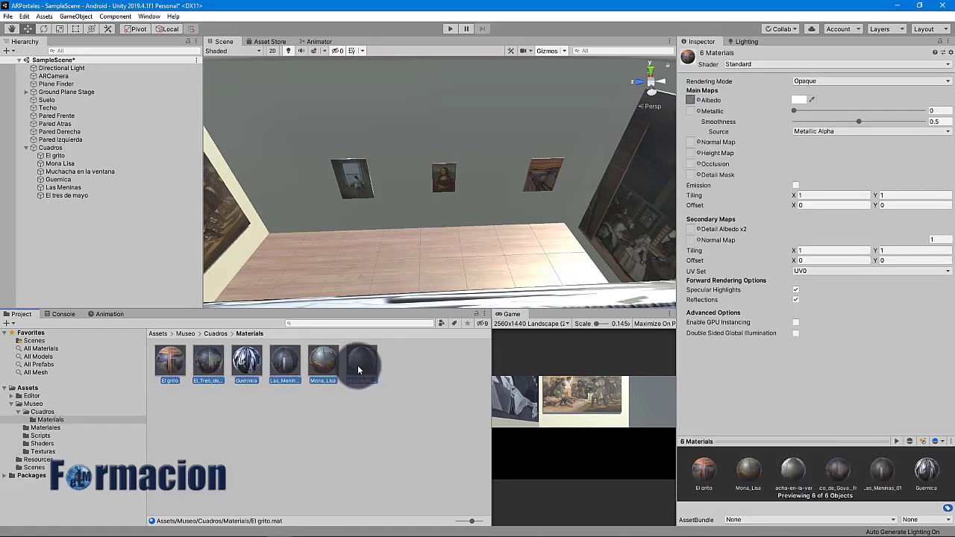
{"action": "left_click_drag", "start_coordinate": [175, 368], "coordinate": [69, 429]}
{"action": "left_click", "coordinate": [112, 427]}
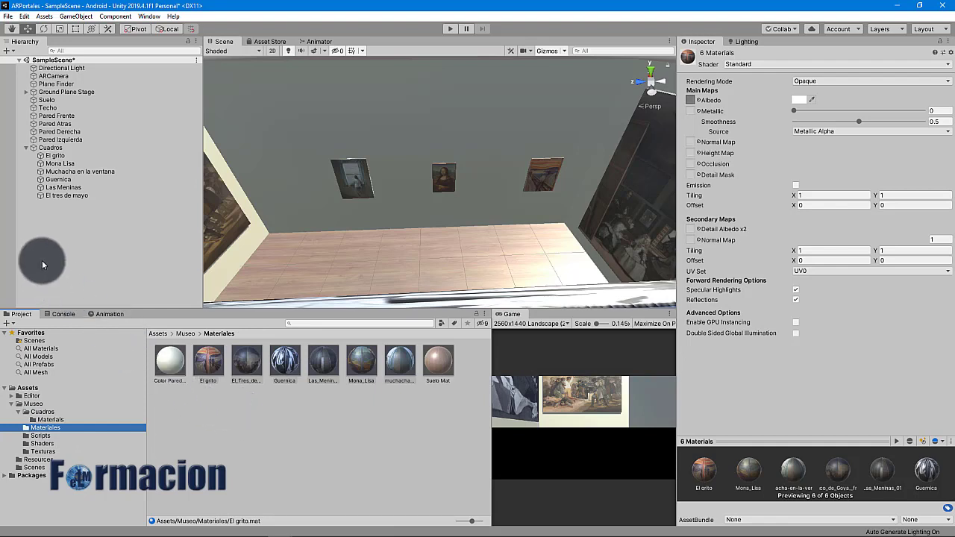
{"action": "left_click", "coordinate": [27, 147]}
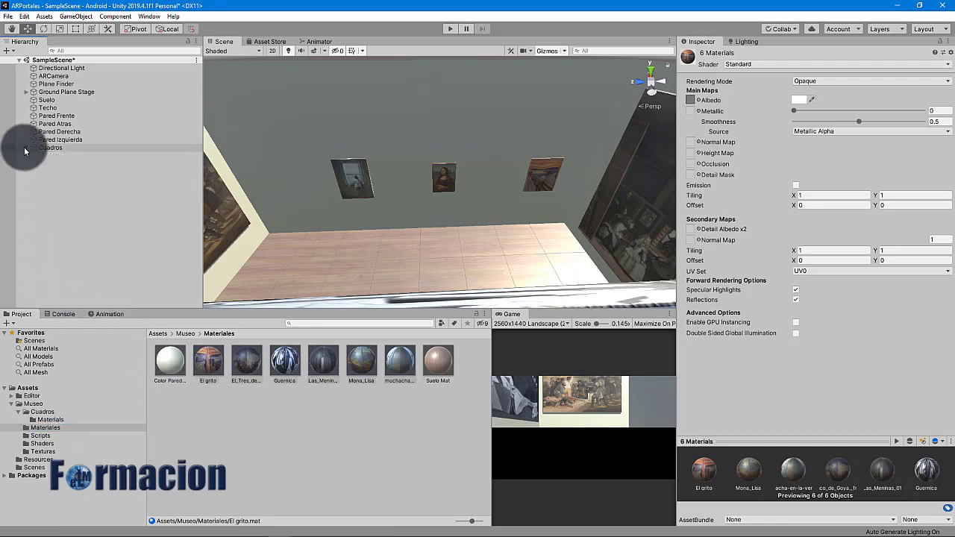
Add a new plane named Puerta for the door
{"action": "right_click", "coordinate": [35, 181]}
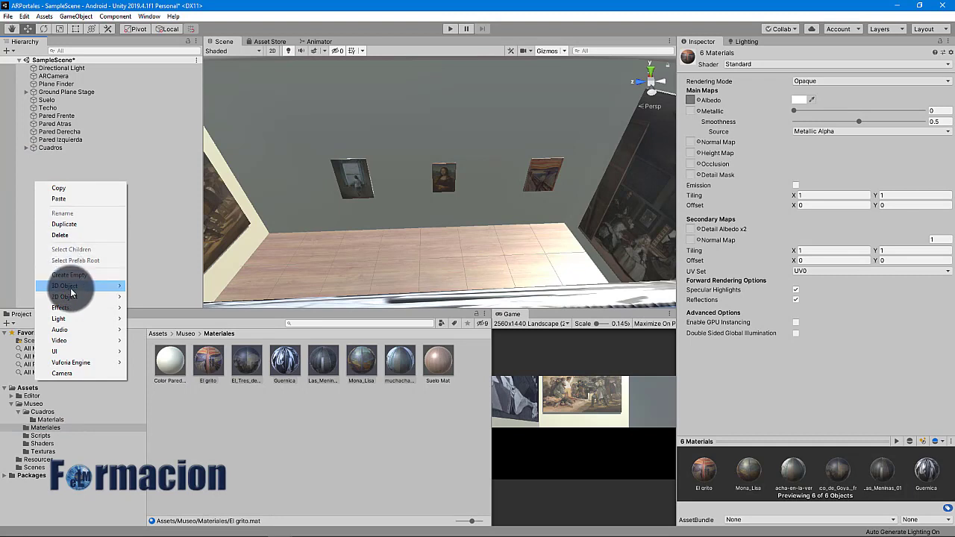
{"action": "mouse_move", "coordinate": [72, 290]}
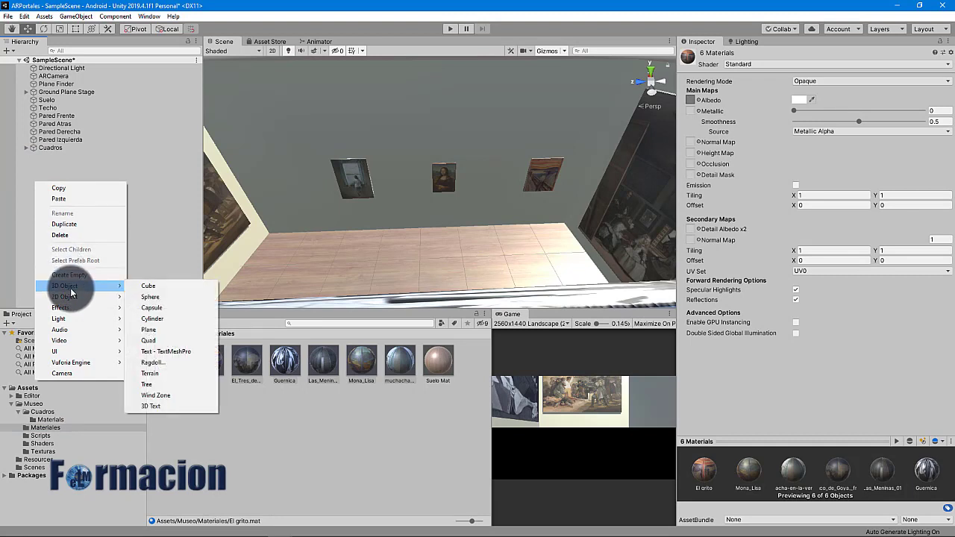
{"action": "left_click", "coordinate": [166, 328]}
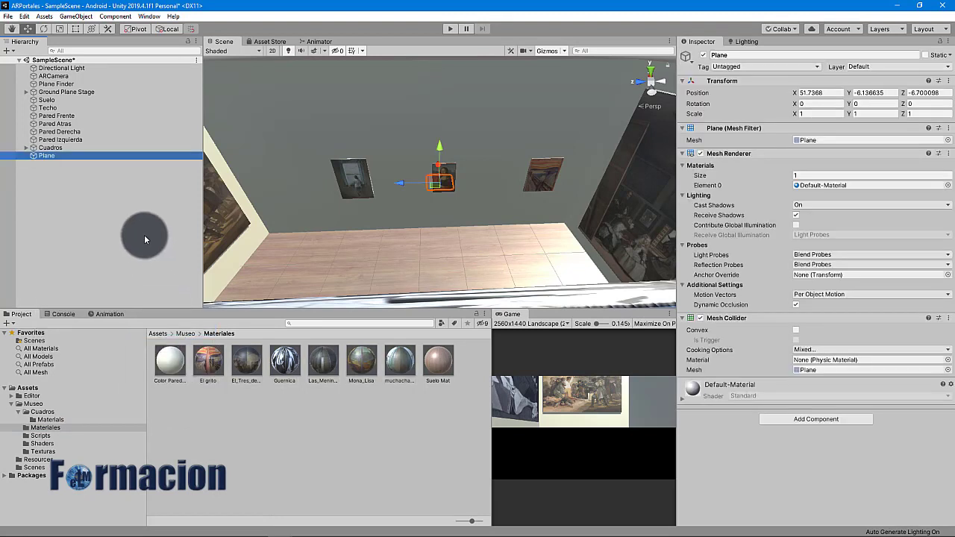
{"action": "left_click", "coordinate": [724, 55]}
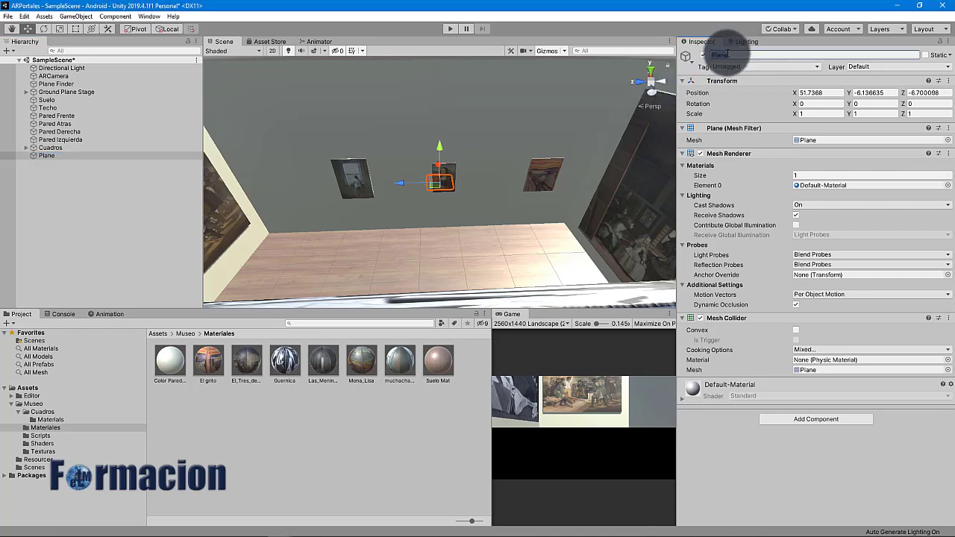
{"action": "type", "text": "Puerta"}
{"action": "key", "text": "Return"}
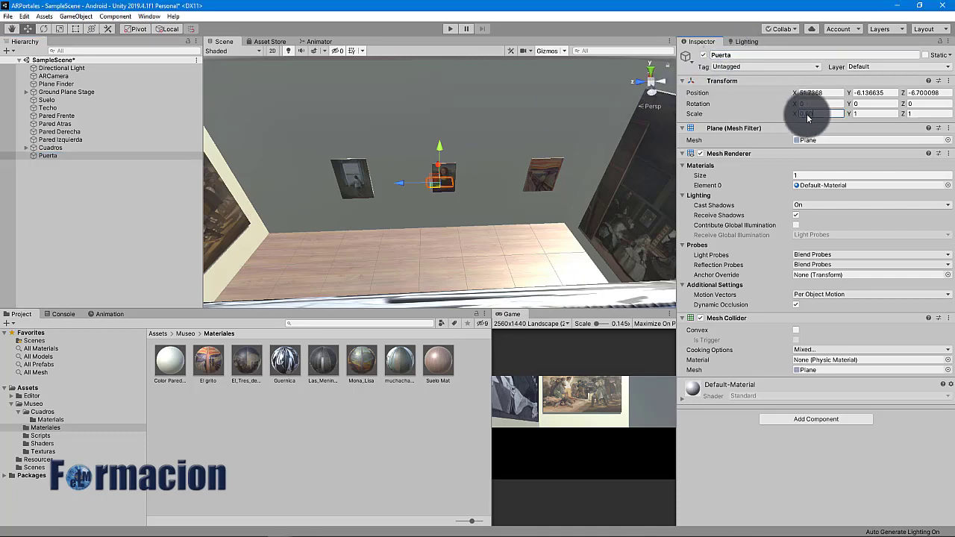
Give Puerta scale 0.6, 1, 2, X rotation 90 and position -1.7, 10, 0.01
{"action": "left_click", "coordinate": [808, 114]}
{"action": "type", "text": "0.60"}
{"action": "left_click", "coordinate": [918, 114]}
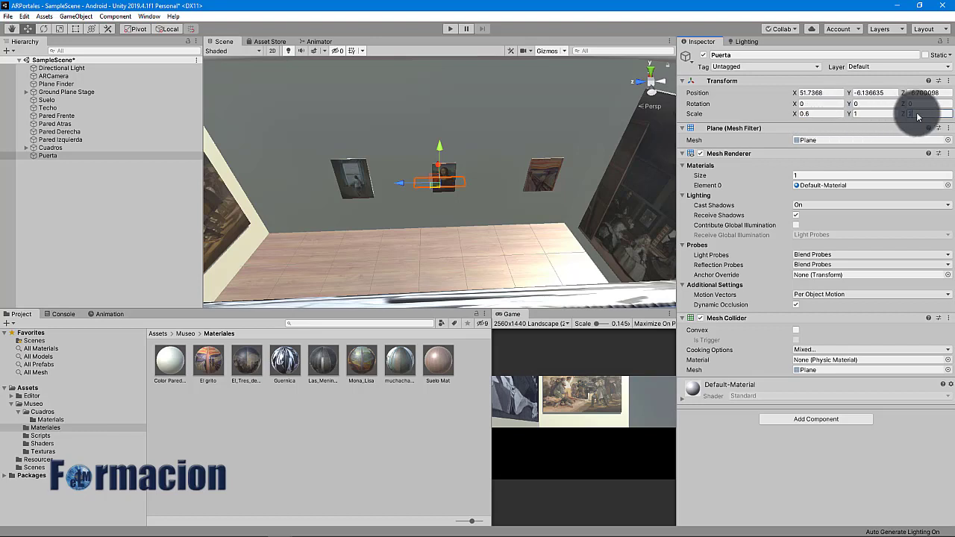
{"action": "type", "text": "2"}
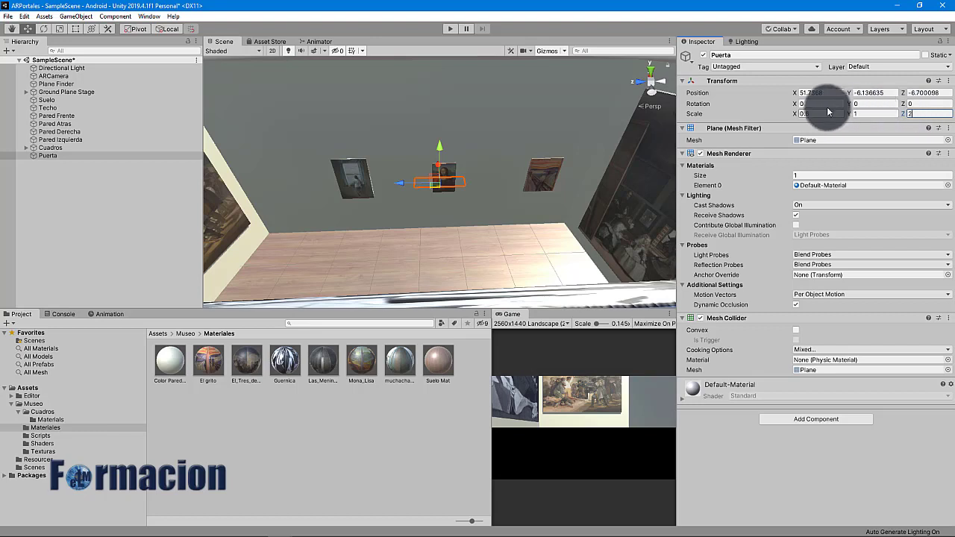
{"action": "left_click", "coordinate": [823, 107]}
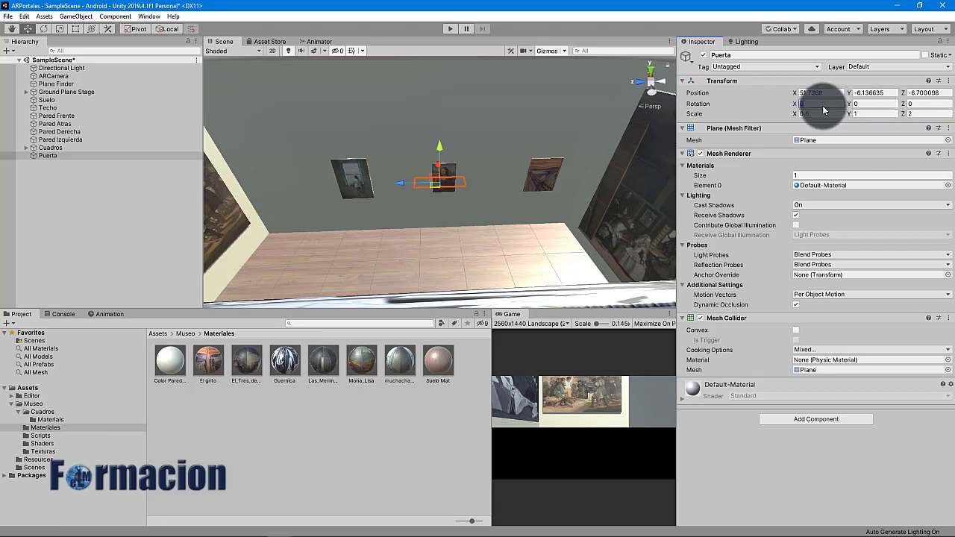
{"action": "type", "text": "90"}
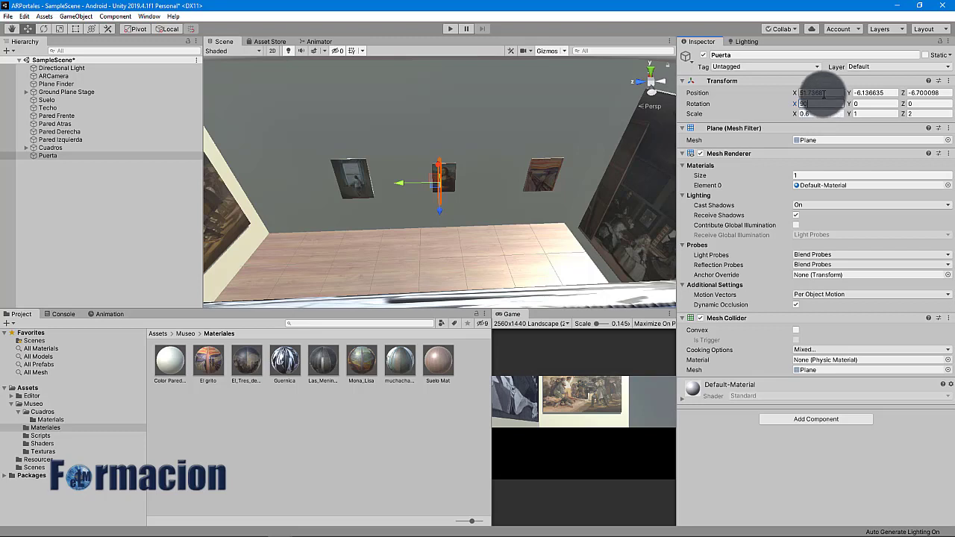
{"action": "left_click", "coordinate": [824, 92]}
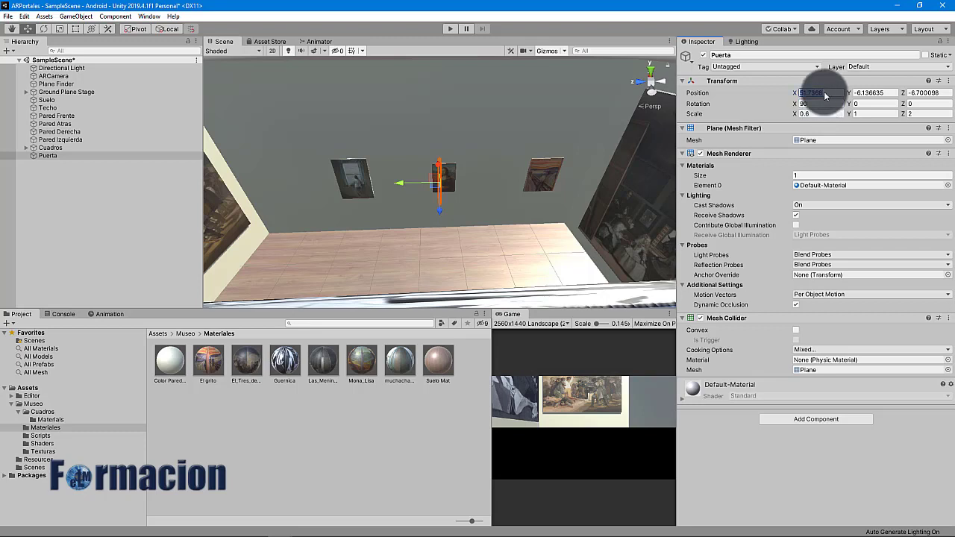
{"action": "type", "text": "-1.7"}
{"action": "key", "text": "Tab"}
{"action": "type", "text": "10"}
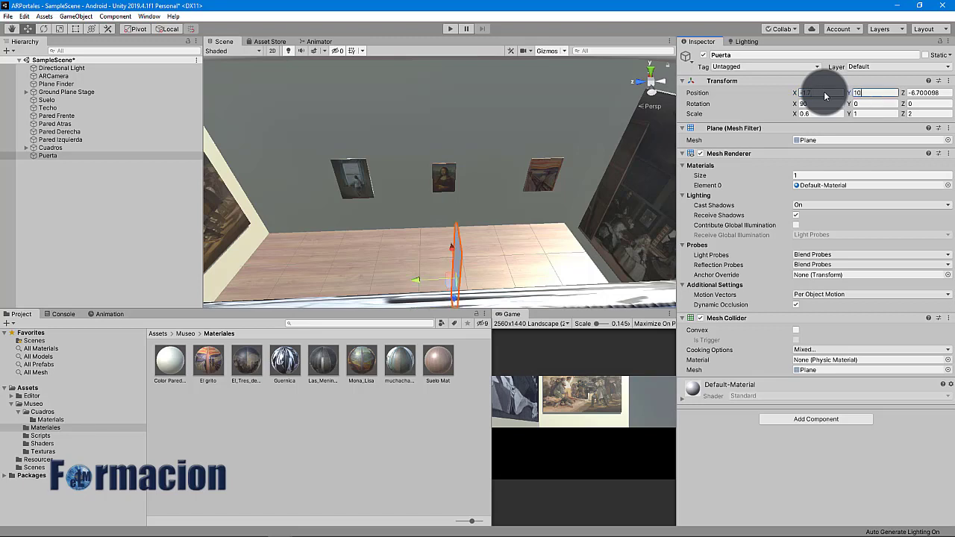
{"action": "key", "text": "Tab"}
{"action": "type", "text": "0"}
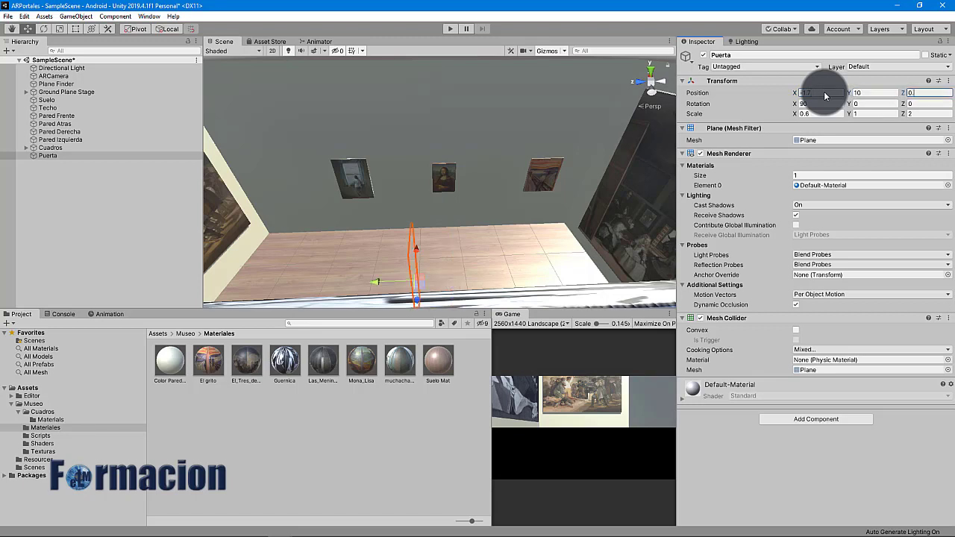
{"action": "type", "text": ".01"}
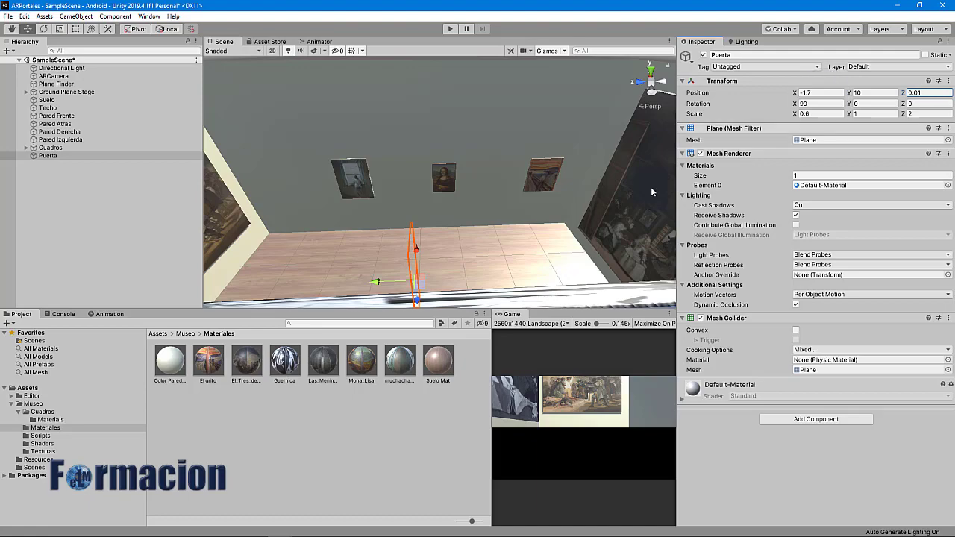
{"action": "left_click_drag", "start_coordinate": [441, 217], "coordinate": [608, 212], "text": "alt"}
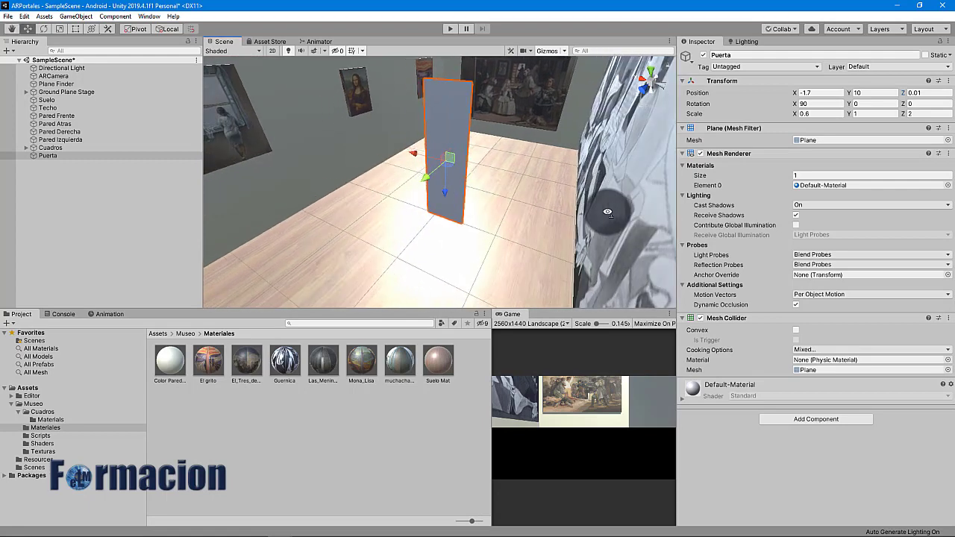
Add a cube named Marco Derecho with its transform reset and Y scale 20
{"action": "right_click", "coordinate": [52, 179]}
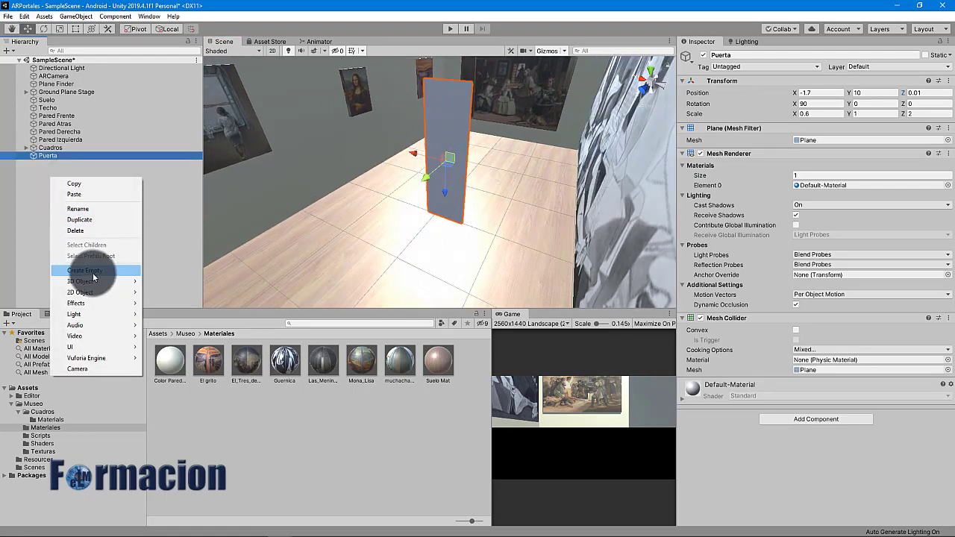
{"action": "mouse_move", "coordinate": [101, 282]}
{"action": "left_click", "coordinate": [153, 281]}
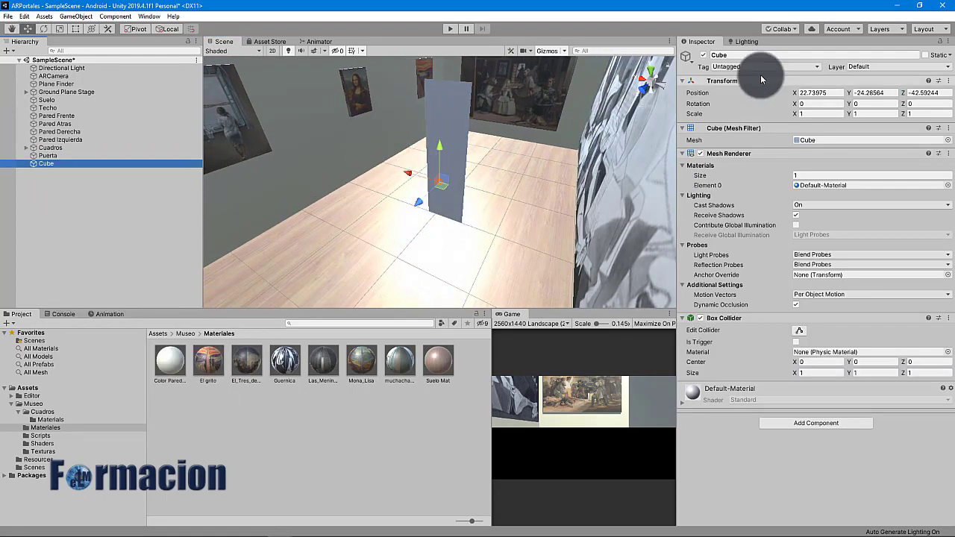
{"action": "left_click", "coordinate": [746, 55]}
{"action": "type", "text": "Marco Derecho"}
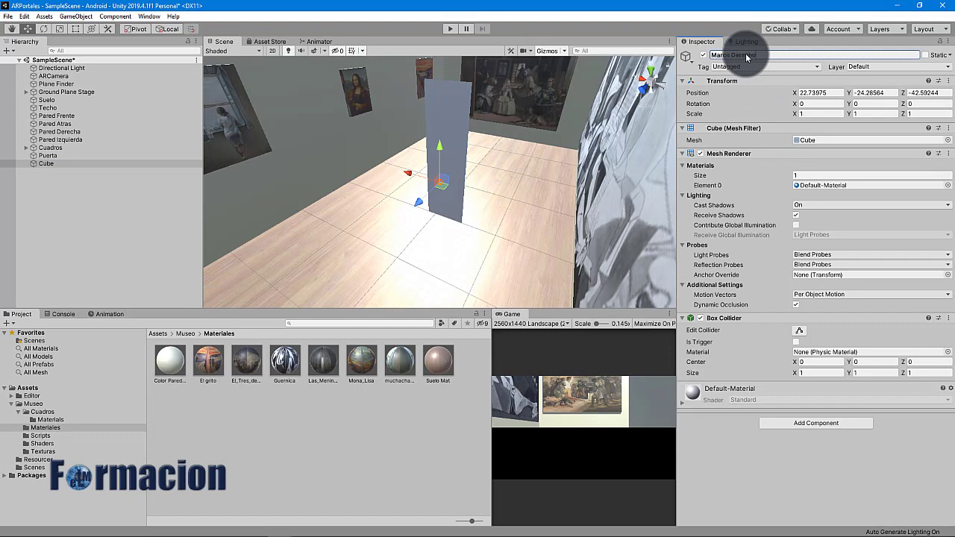
{"action": "left_click", "coordinate": [861, 115]}
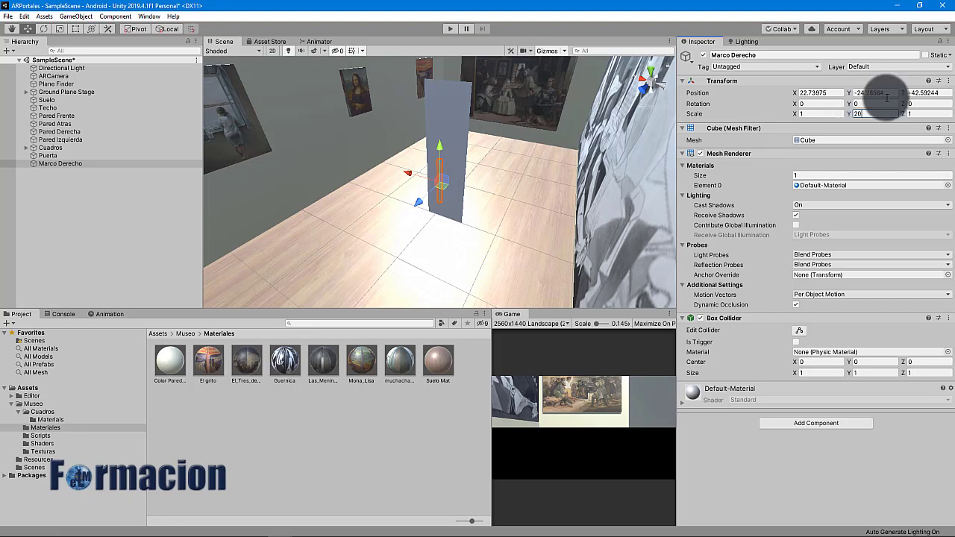
{"action": "left_click", "coordinate": [949, 80]}
{"action": "left_click", "coordinate": [921, 90]}
{"action": "type", "text": "20"}
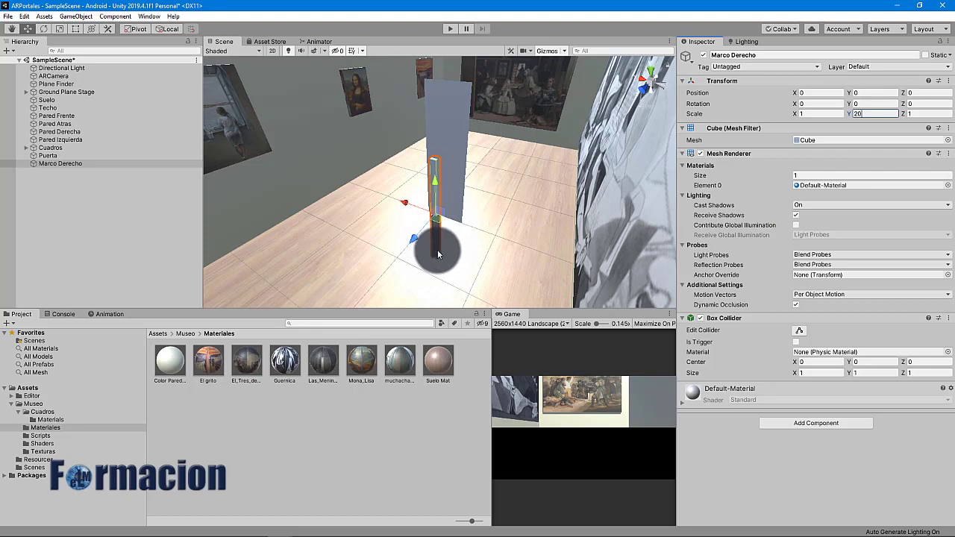
Snap Marco Derecho against the door's side edge at -5.2, 10, -0.49 and duplicate it
{"action": "left_click", "coordinate": [439, 204]}
{"action": "left_click", "coordinate": [430, 257]}
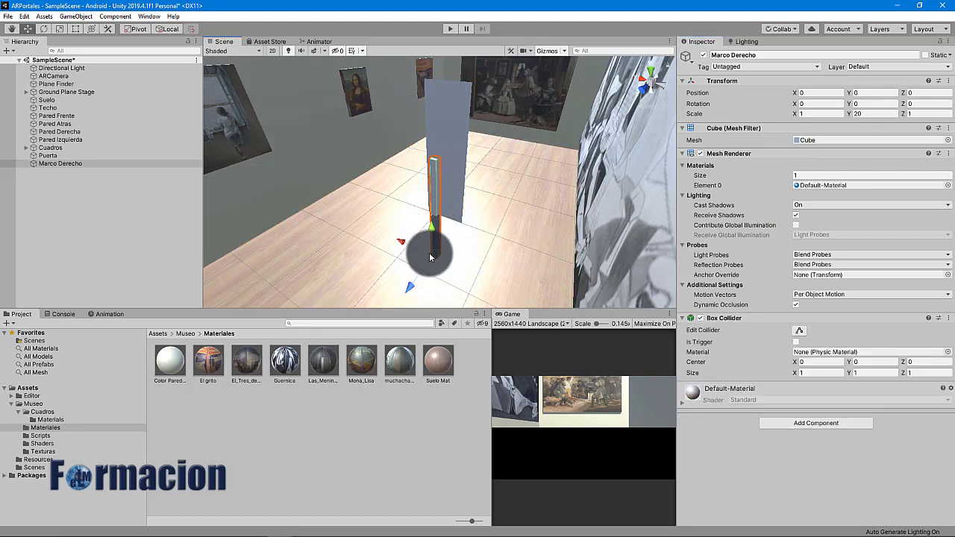
{"action": "left_click_drag", "start_coordinate": [430, 258], "coordinate": [472, 226]}
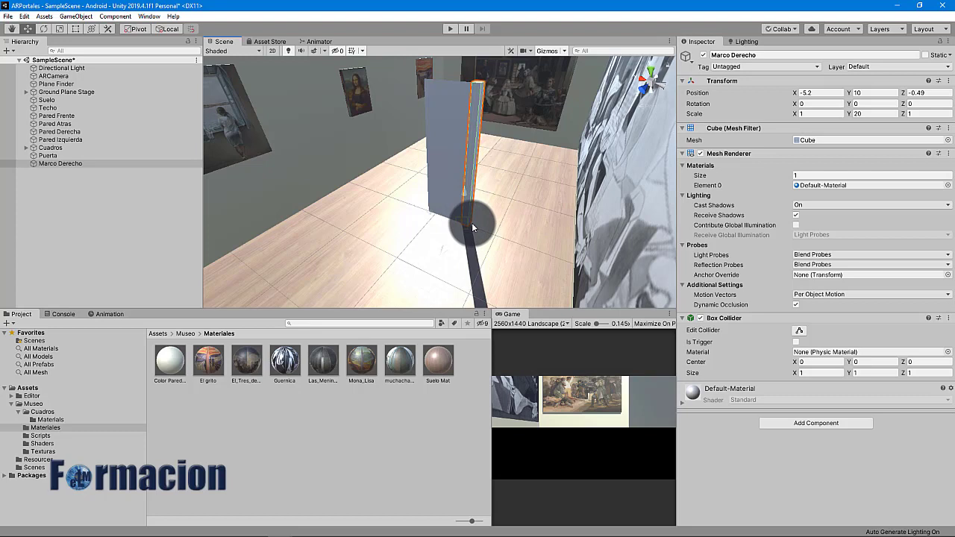
{"action": "left_click_drag", "start_coordinate": [473, 228], "coordinate": [473, 227]}
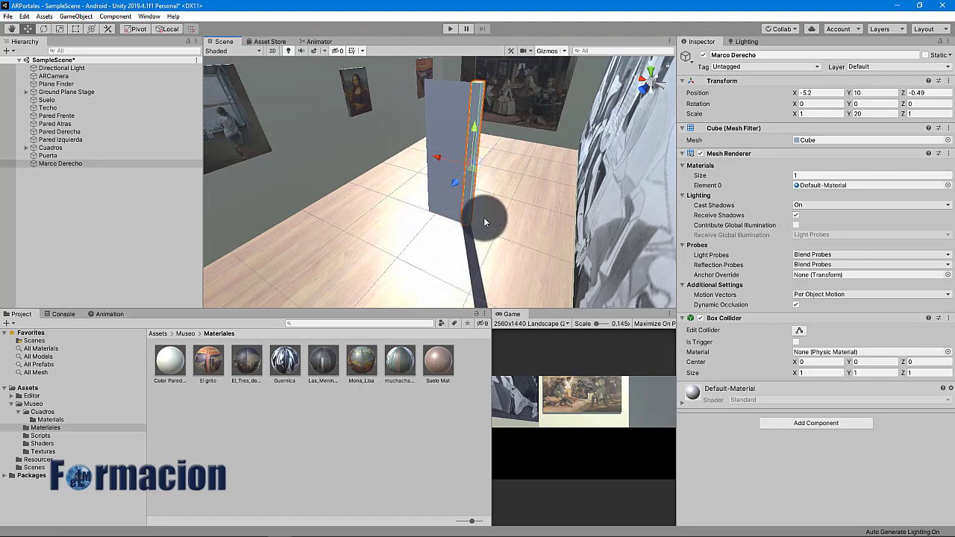
{"action": "key", "text": "ctrl+d"}
Rename the copy Marco Izquierdo and place it against the door's other edge
{"action": "left_click_drag", "start_coordinate": [732, 55], "coordinate": [765, 55]}
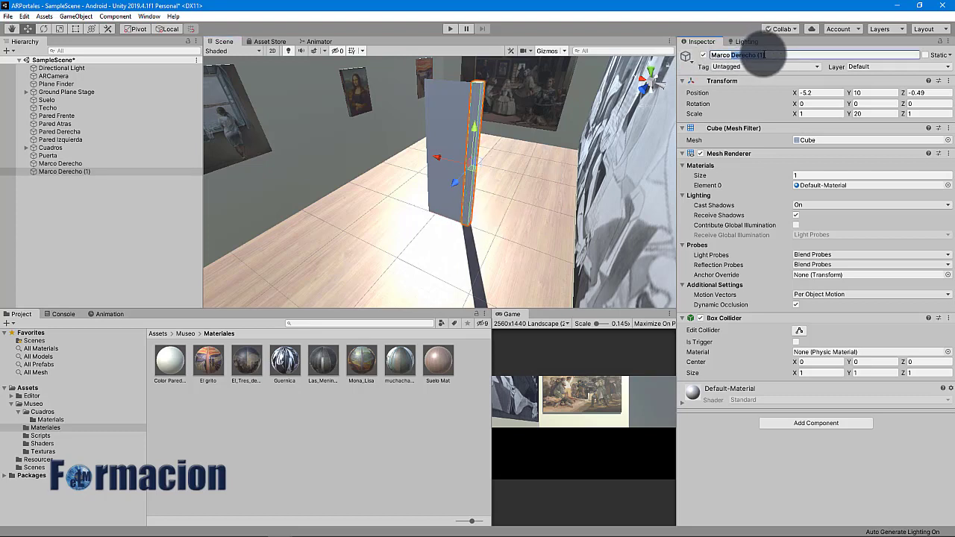
{"action": "type", "text": "Izquierdo"}
{"action": "key", "text": "Return"}
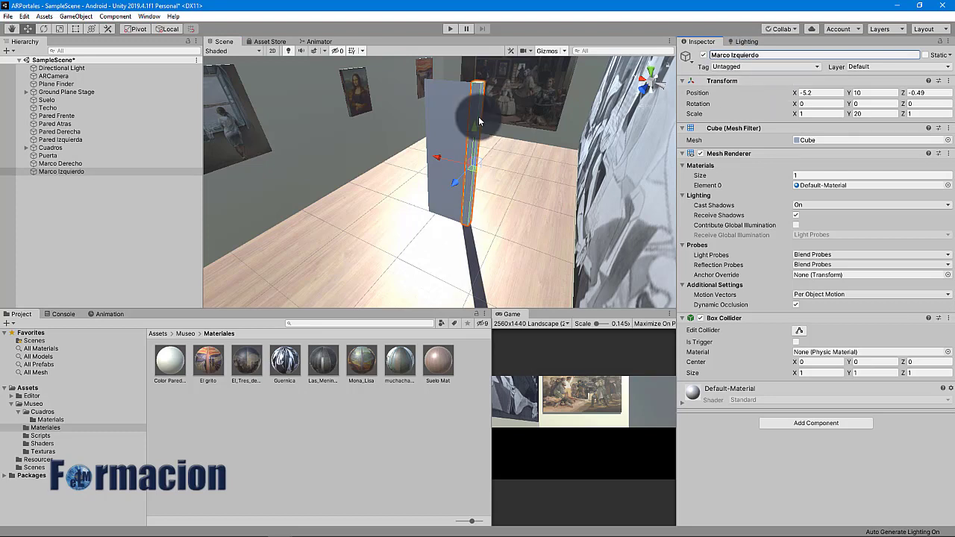
{"action": "left_click_drag", "start_coordinate": [443, 161], "coordinate": [370, 153]}
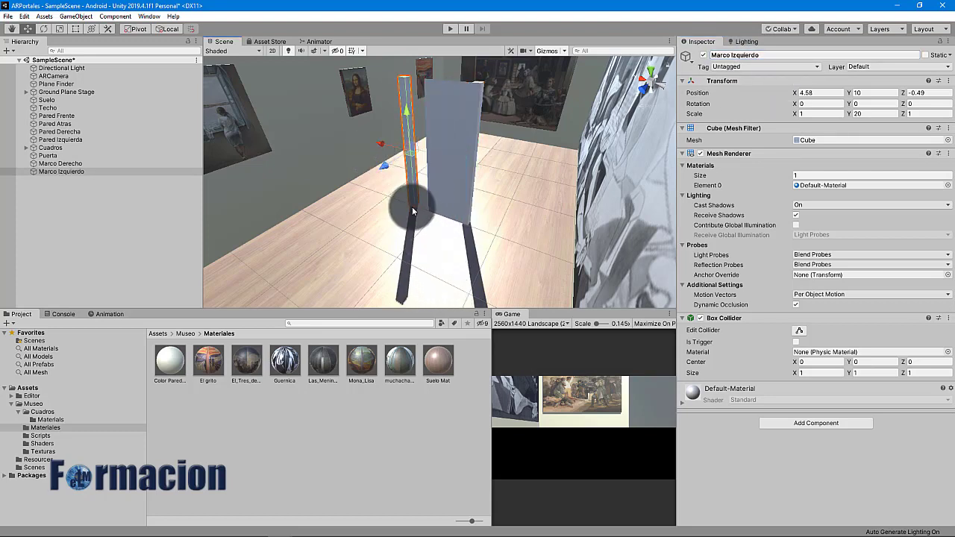
{"action": "mouse_move", "coordinate": [418, 216]}
{"action": "left_mouse_down"}
{"action": "mouse_move", "coordinate": [416, 206]}
{"action": "mouse_move", "coordinate": [426, 213]}
{"action": "left_mouse_up"}
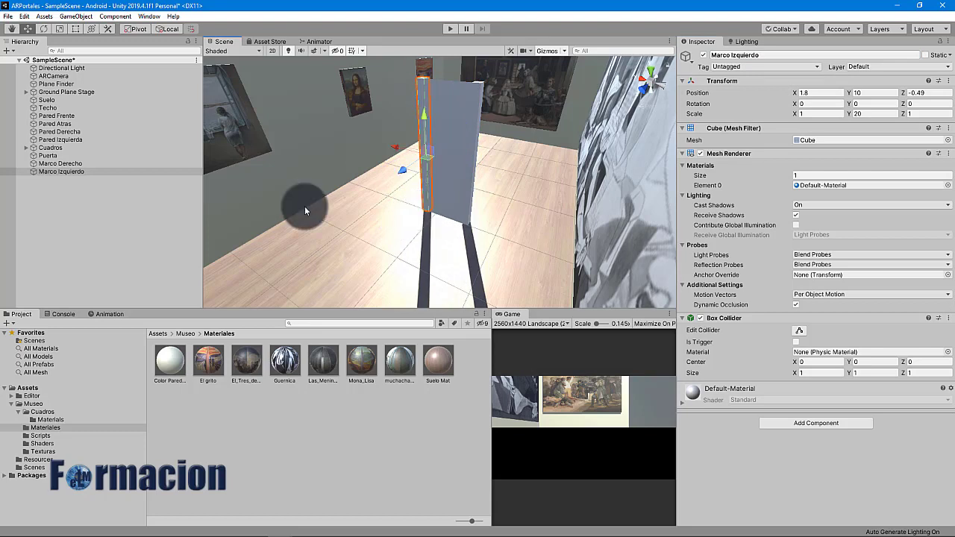
Duplicate it as Marco Superior, rotate 90 on Z, scale Y to 8 and raise it atop the door
{"action": "key", "text": "ctrl+d"}
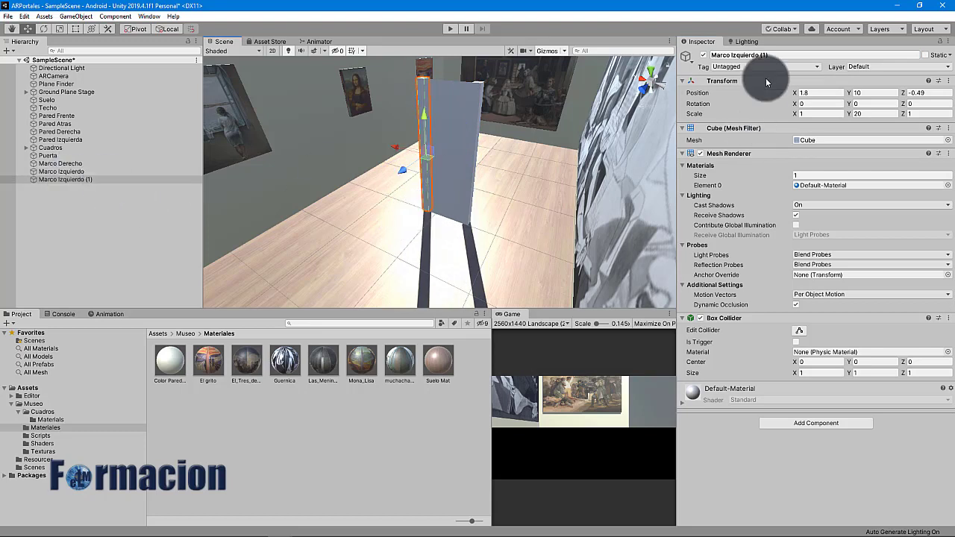
{"action": "left_click", "coordinate": [733, 56]}
{"action": "left_click_drag", "start_coordinate": [733, 56], "coordinate": [769, 55]}
{"action": "type", "text": "Super"}
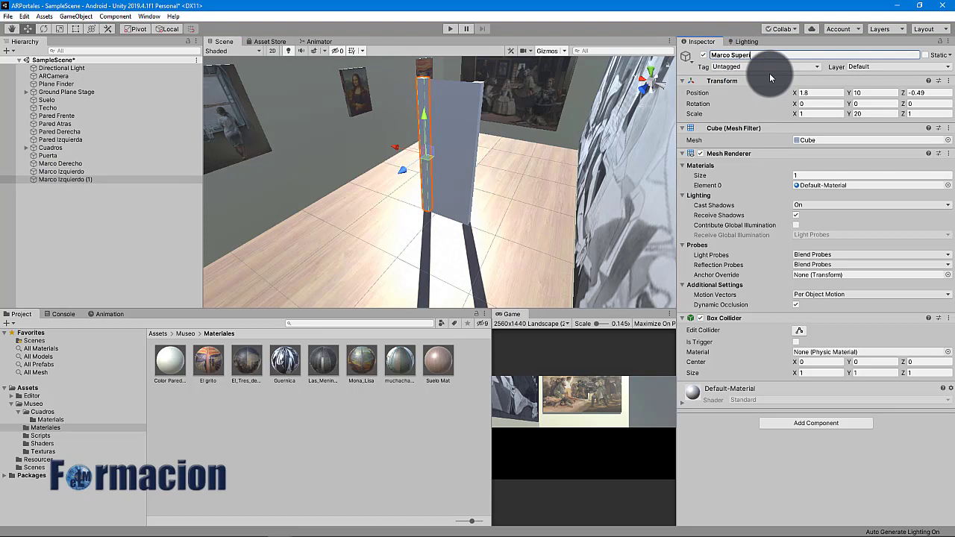
{"action": "type", "text": "ior"}
{"action": "key", "text": "Return"}
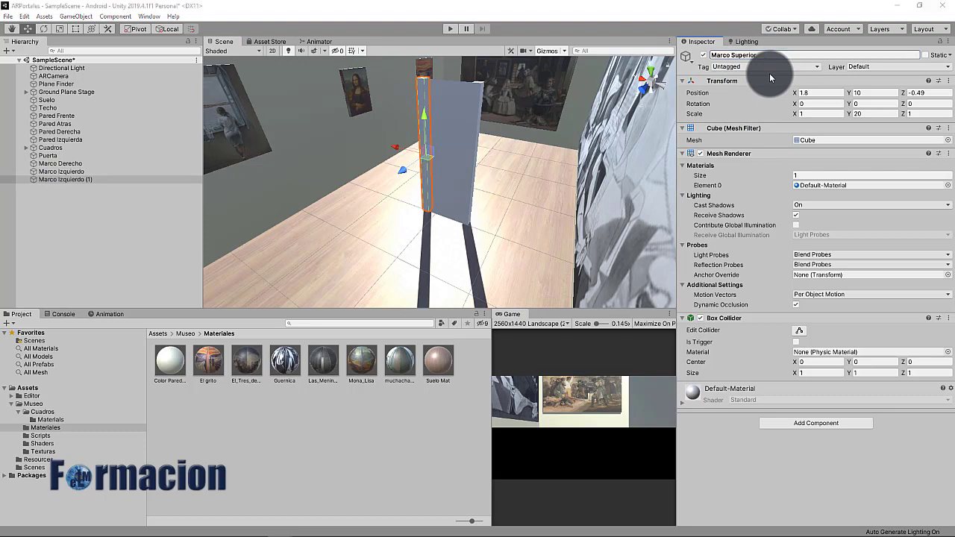
{"action": "left_click", "coordinate": [915, 105]}
{"action": "type", "text": "90"}
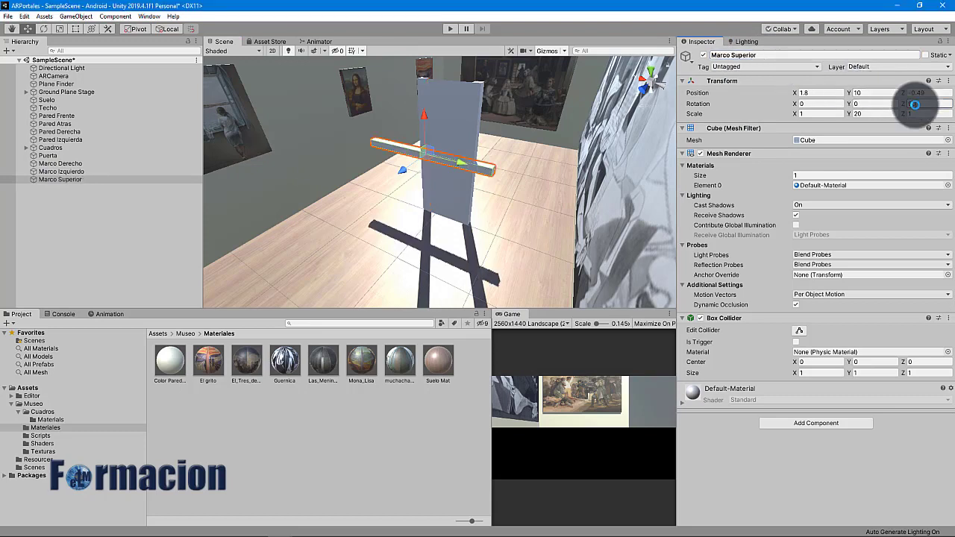
{"action": "left_click", "coordinate": [875, 114]}
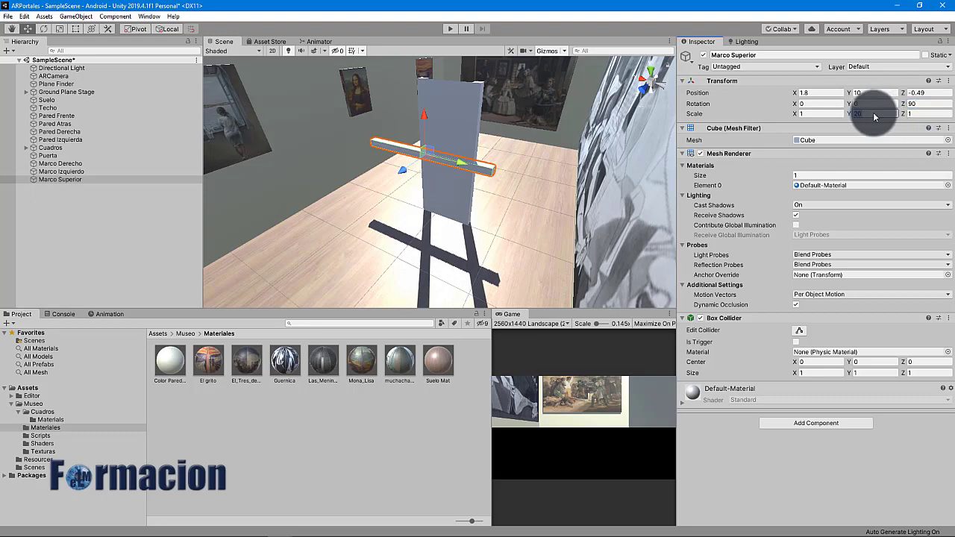
{"action": "type", "text": "8"}
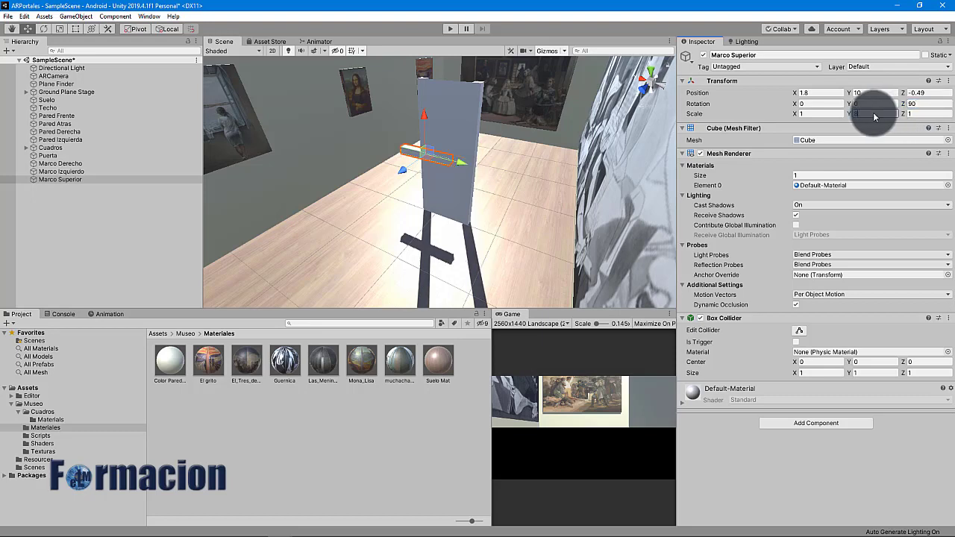
{"action": "left_click", "coordinate": [401, 155]}
{"action": "left_click_drag", "start_coordinate": [403, 157], "coordinate": [416, 78]}
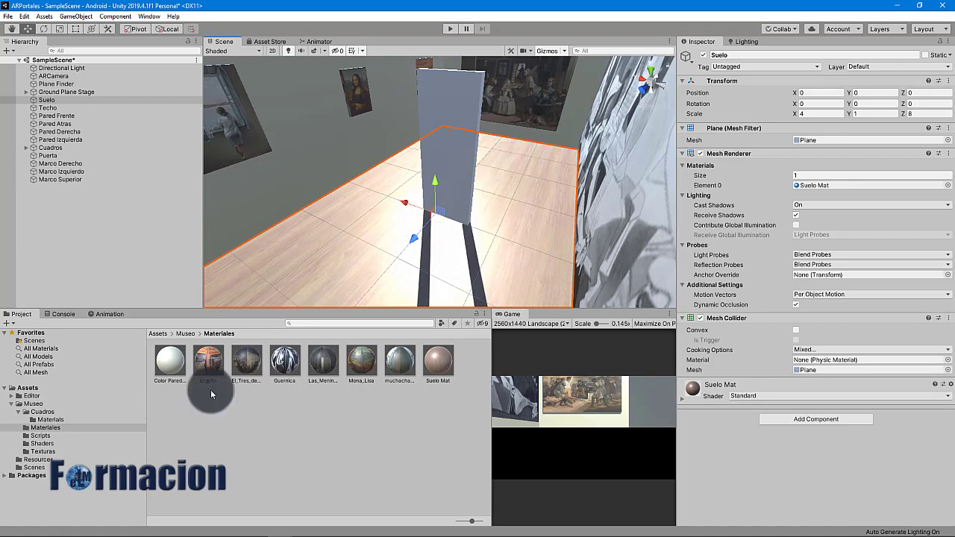
Create a new material in the Materiales folder
{"action": "right_click", "coordinate": [179, 394]}
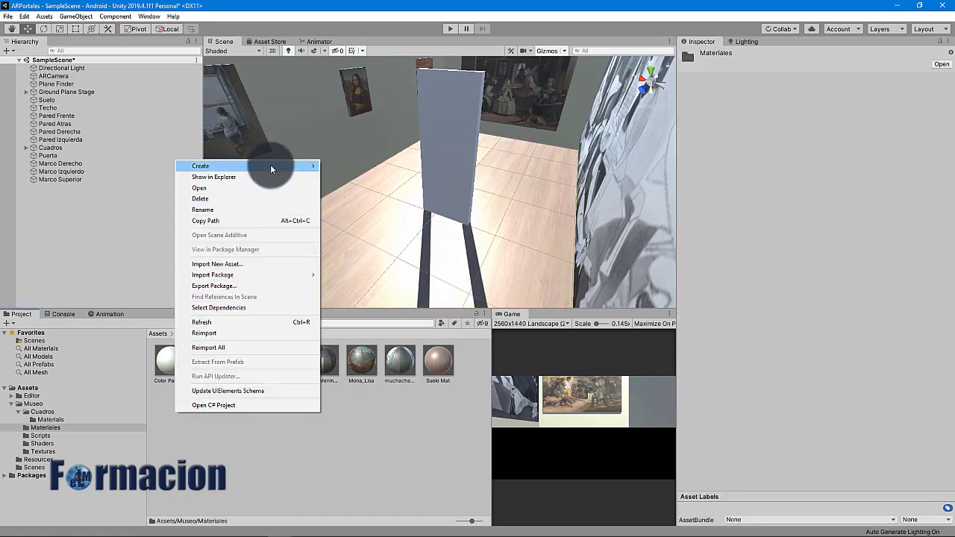
{"action": "mouse_move", "coordinate": [270, 166]}
{"action": "left_click", "coordinate": [371, 287]}
Name the material Marcos Puerta Mat, give it reddish wood albedo and 0.686 smoothness, and apply it to the frames
{"action": "left_click", "coordinate": [464, 382]}
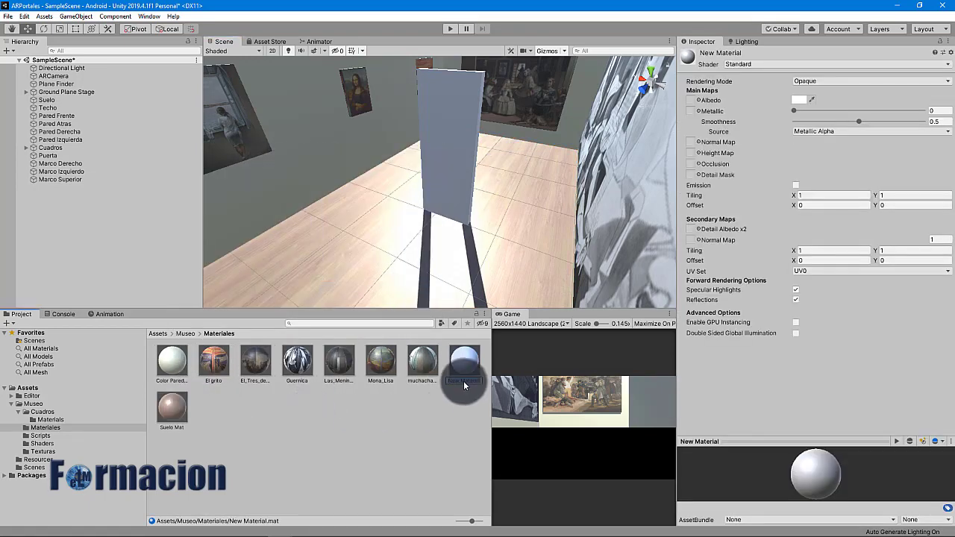
{"action": "type", "text": "Marcos Puerta Mat"}
{"action": "key", "text": "Return"}
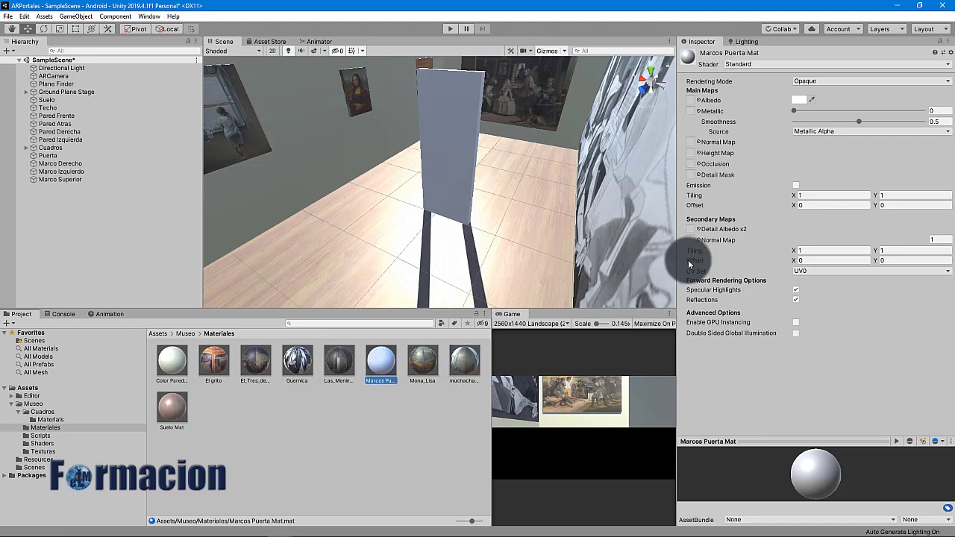
{"action": "left_click", "coordinate": [693, 101]}
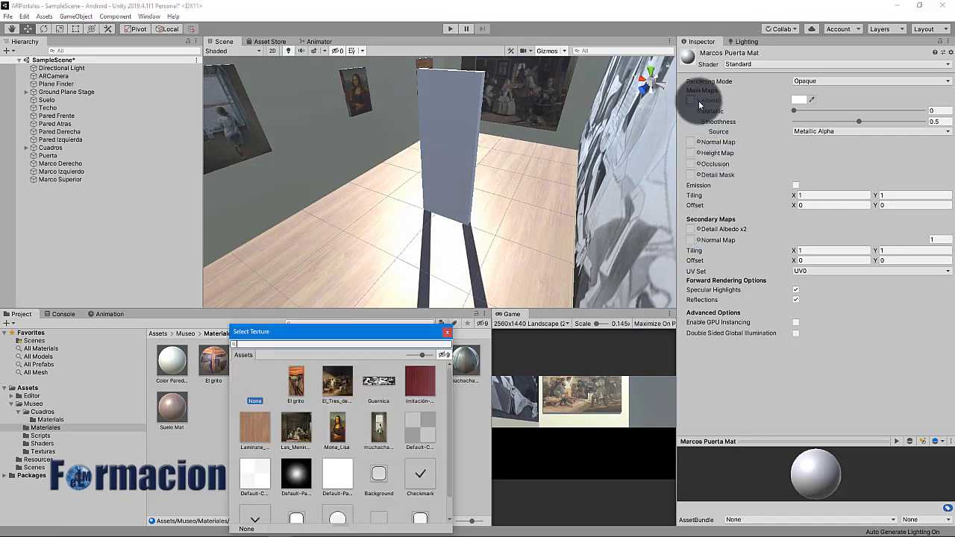
{"action": "left_click", "coordinate": [424, 393]}
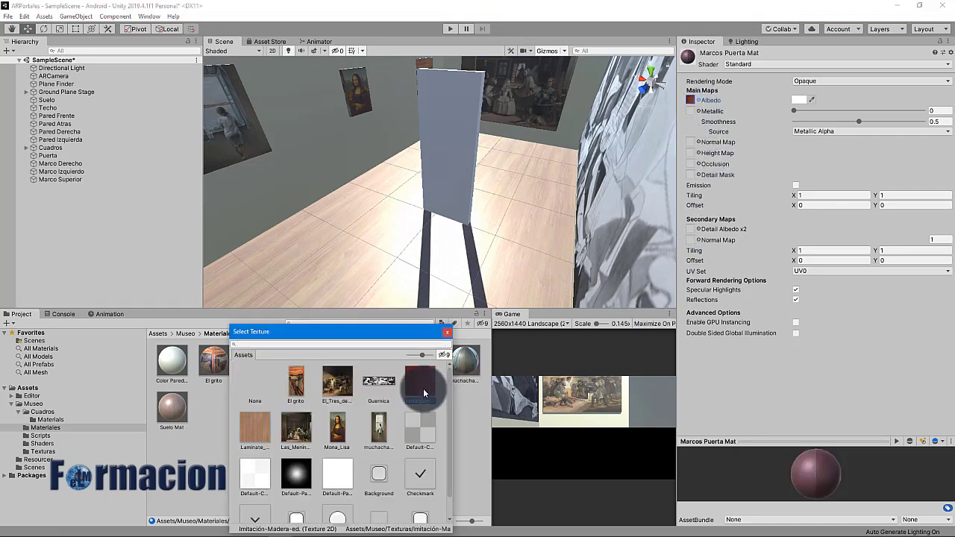
{"action": "left_click", "coordinate": [424, 394]}
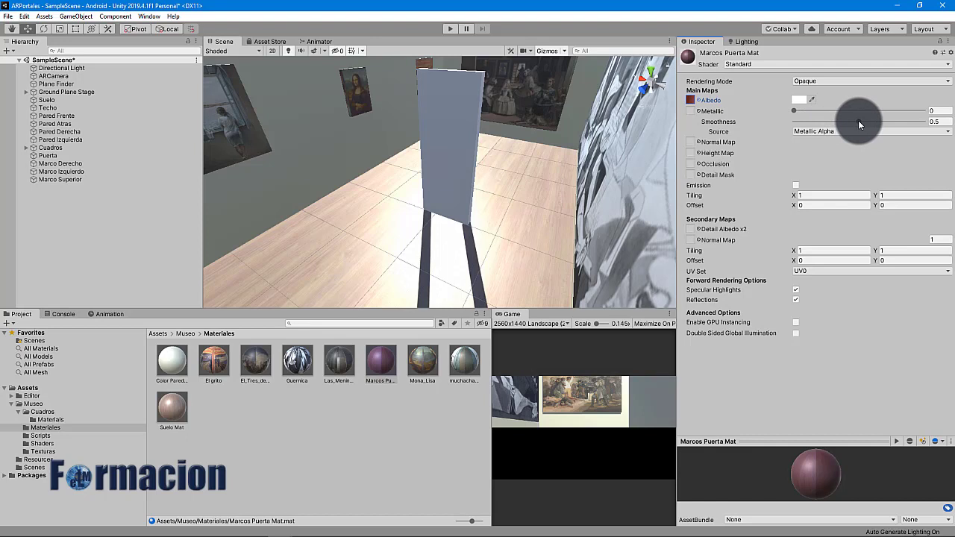
{"action": "left_click_drag", "start_coordinate": [860, 120], "coordinate": [883, 121]}
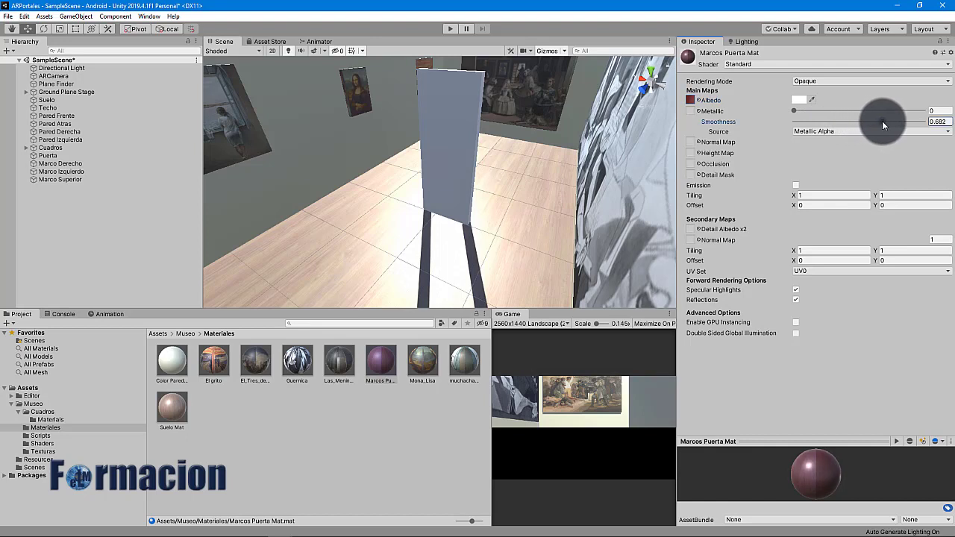
{"action": "left_click_drag", "start_coordinate": [384, 362], "coordinate": [71, 182]}
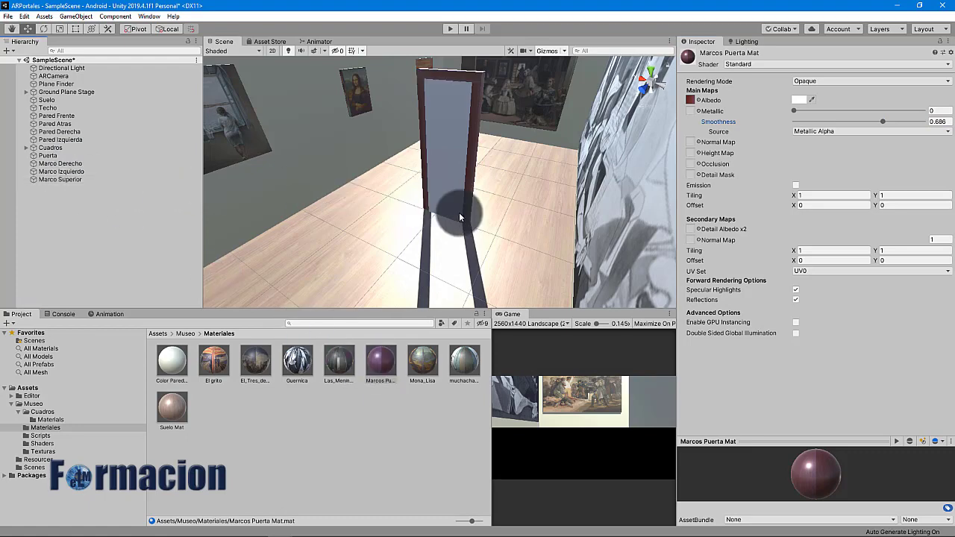
{"action": "scroll", "coordinate": [463, 213], "scroll_direction": "up", "scroll_amount": 5}
Move the Puerta door slightly back in depth to Z -0.43
{"action": "left_click", "coordinate": [54, 155]}
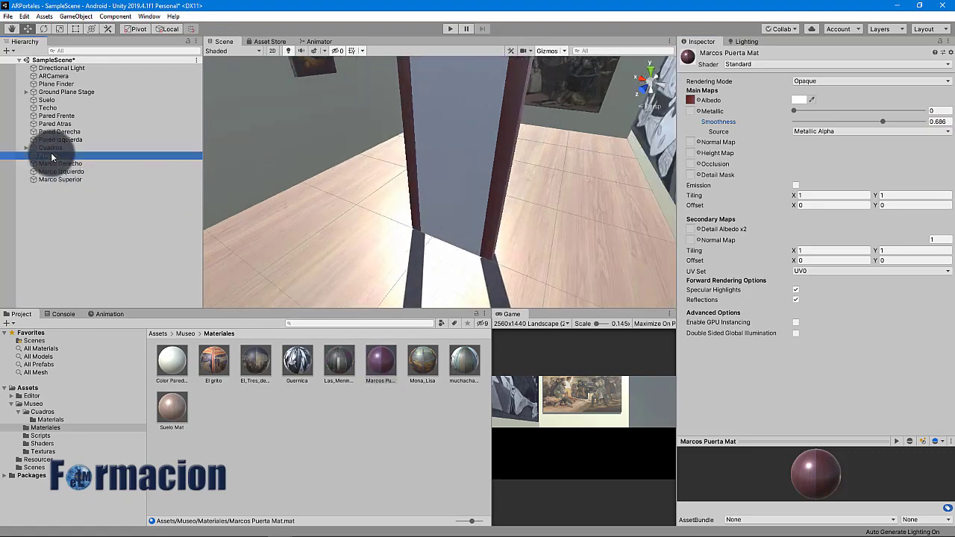
{"action": "left_click", "coordinate": [431, 156]}
{"action": "left_click_drag", "start_coordinate": [431, 156], "coordinate": [436, 154]}
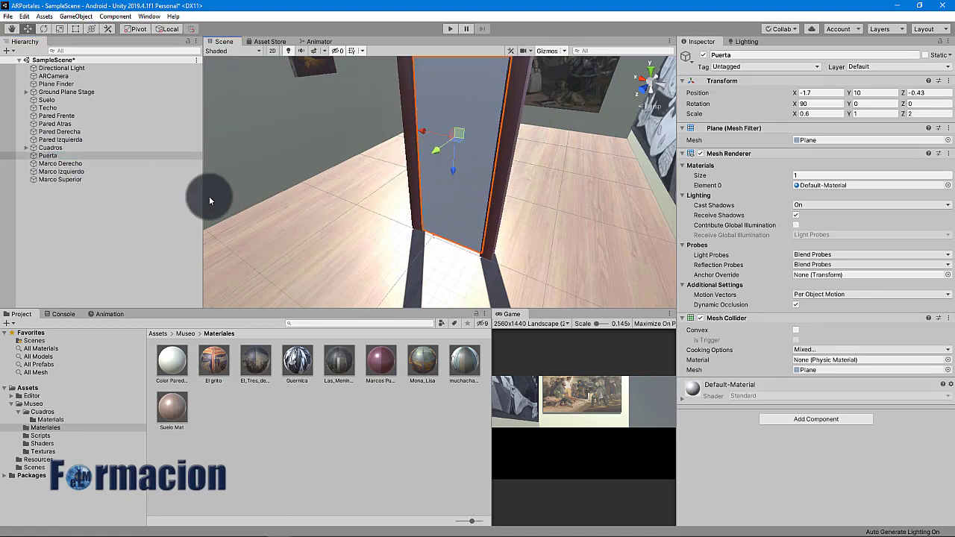
Parent Marco Derecho, Marco Izquierdo and Marco Superior under Puerta
{"action": "left_click", "coordinate": [106, 242]}
{"action": "left_click", "coordinate": [70, 164]}
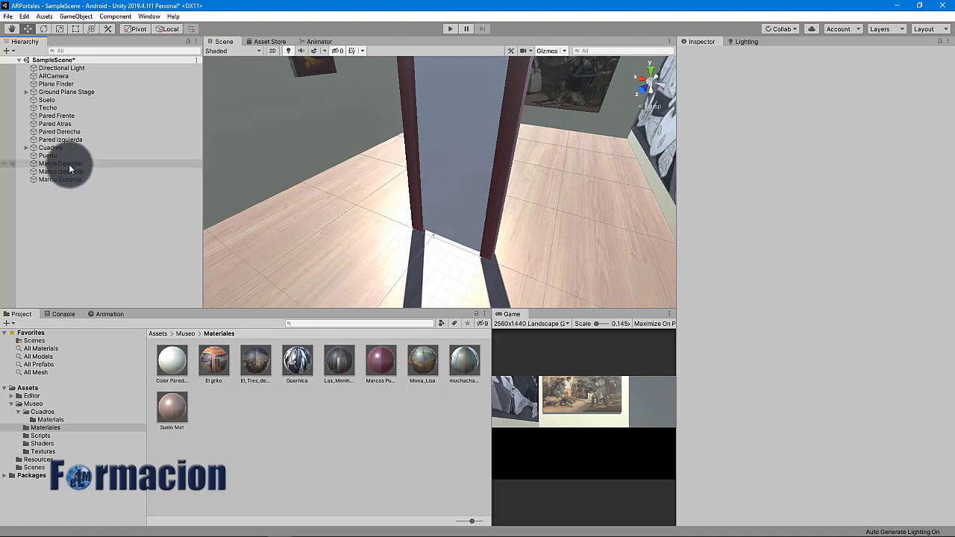
{"action": "left_click", "coordinate": [70, 179], "text": "shift"}
{"action": "left_click_drag", "start_coordinate": [81, 168], "coordinate": [70, 156]}
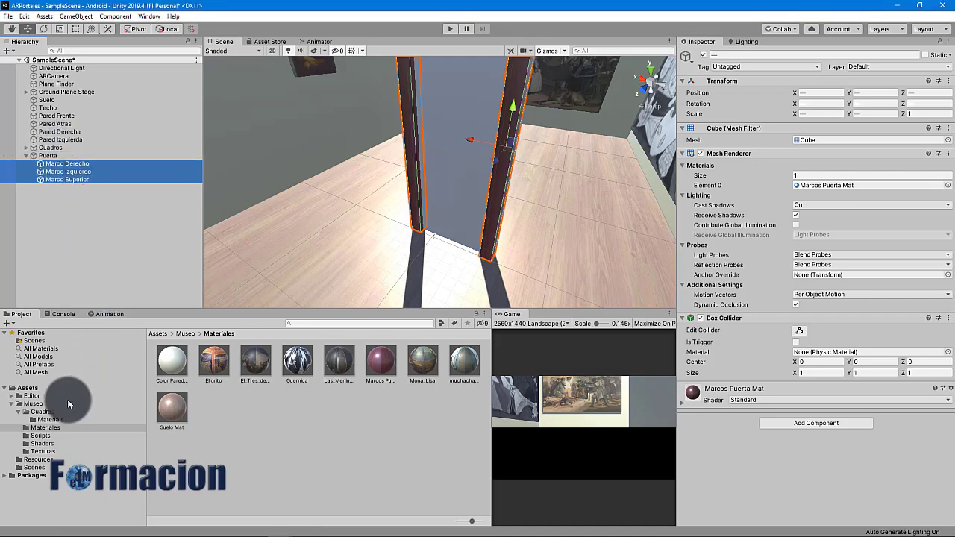
{"action": "left_click", "coordinate": [43, 403]}
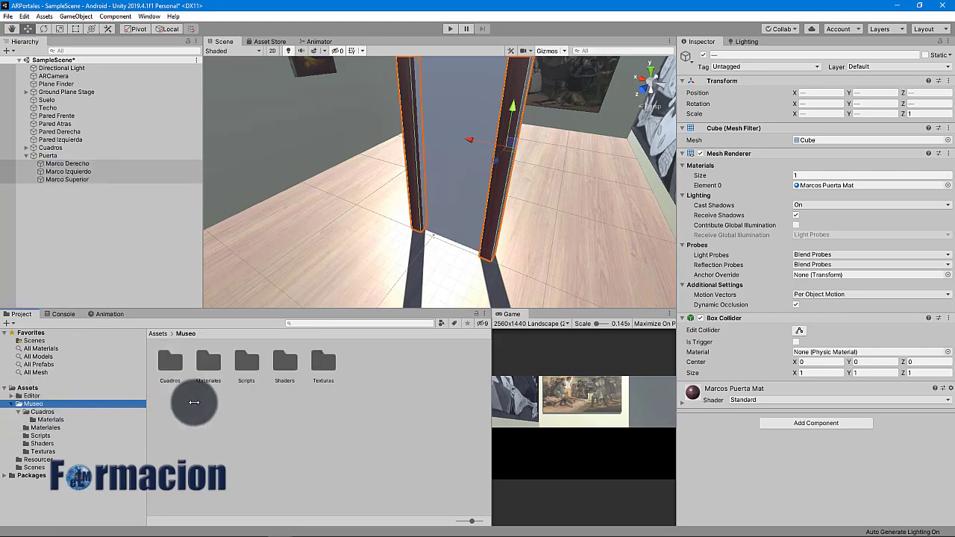
Drag Puerta.shader and StandardPortal.shader from File Explorer into the Museo/Shaders folder
{"action": "left_click", "coordinate": [288, 371]}
{"action": "double_click", "coordinate": [288, 371]}
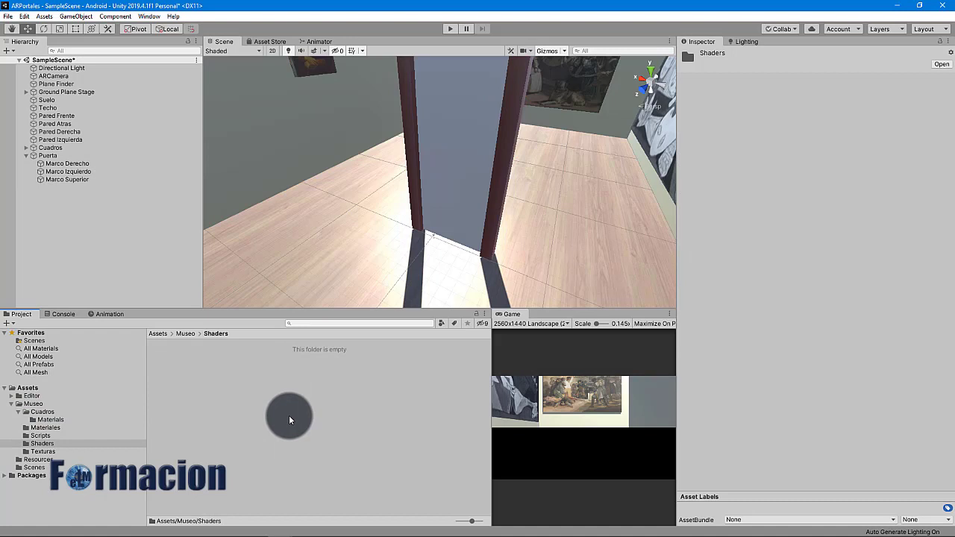
{"action": "left_click", "coordinate": [618, 211]}
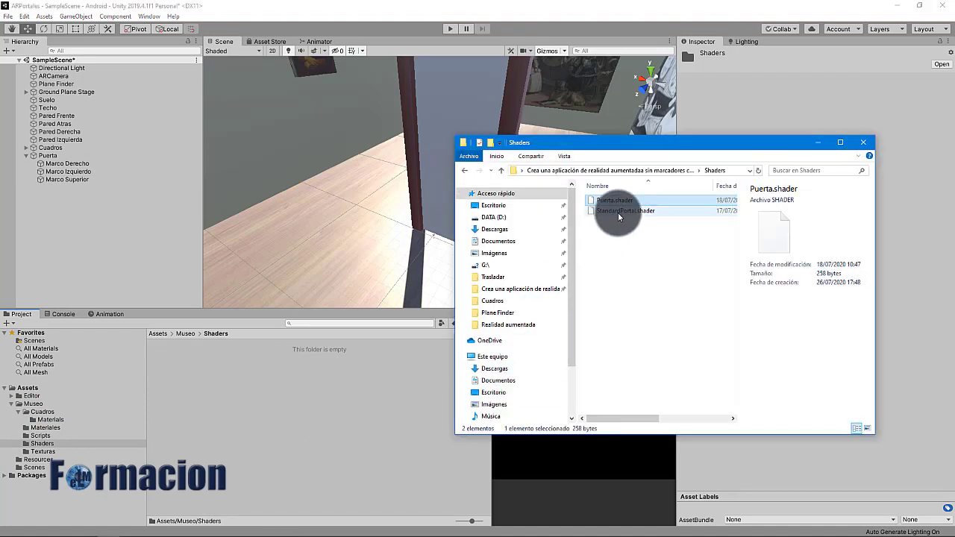
{"action": "key", "text": "ctrl+a"}
{"action": "left_click_drag", "start_coordinate": [618, 213], "coordinate": [265, 420]}
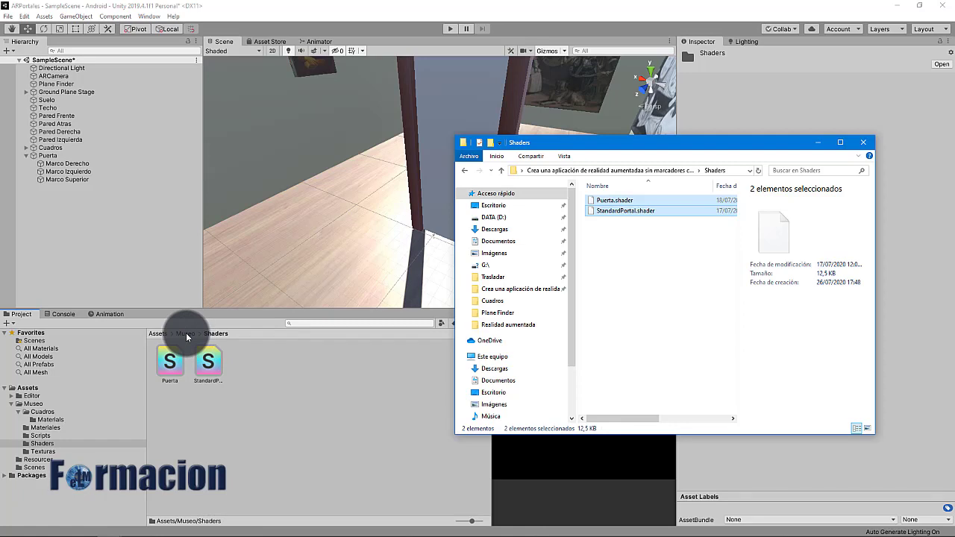
{"action": "left_click", "coordinate": [239, 346]}
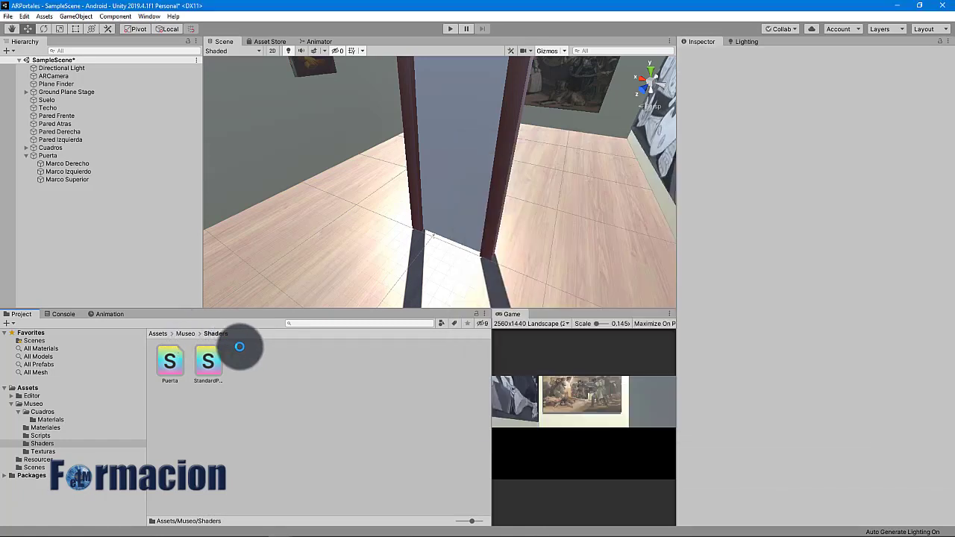
Copy Puerta.cs from File Explorer into Unity's Assets/Museo/Scripts folder and close Explorer
{"action": "left_click", "coordinate": [190, 335]}
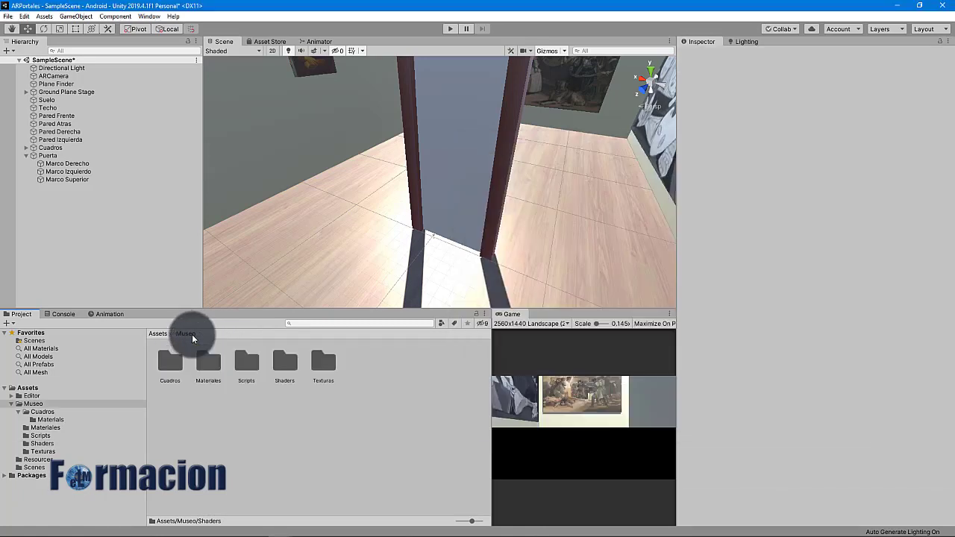
{"action": "double_click", "coordinate": [248, 364]}
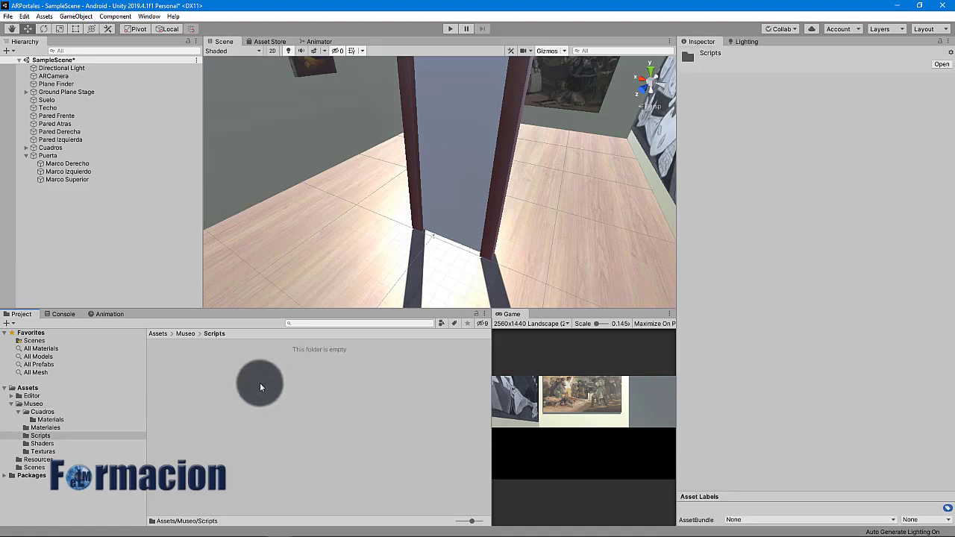
{"action": "key", "text": "alt+Tab"}
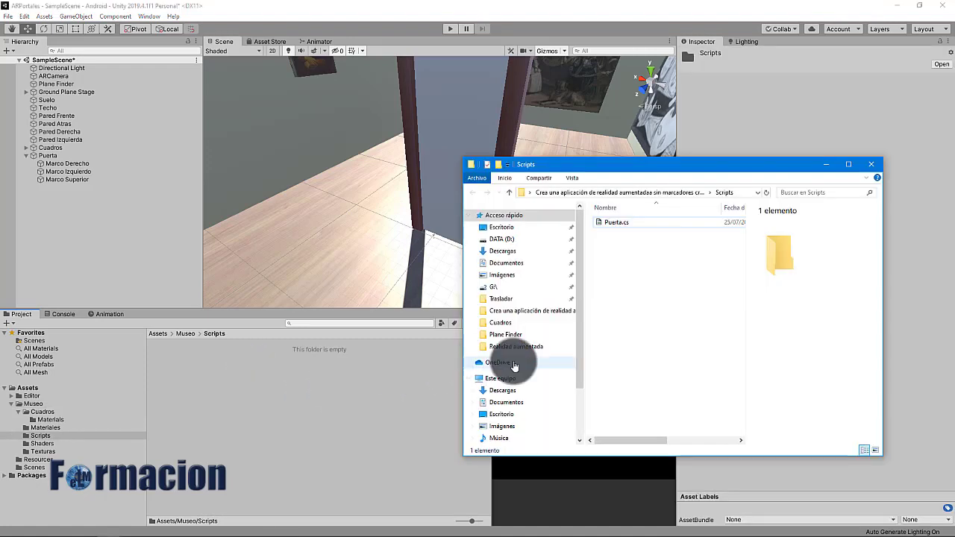
{"action": "left_click_drag", "start_coordinate": [610, 225], "coordinate": [266, 399]}
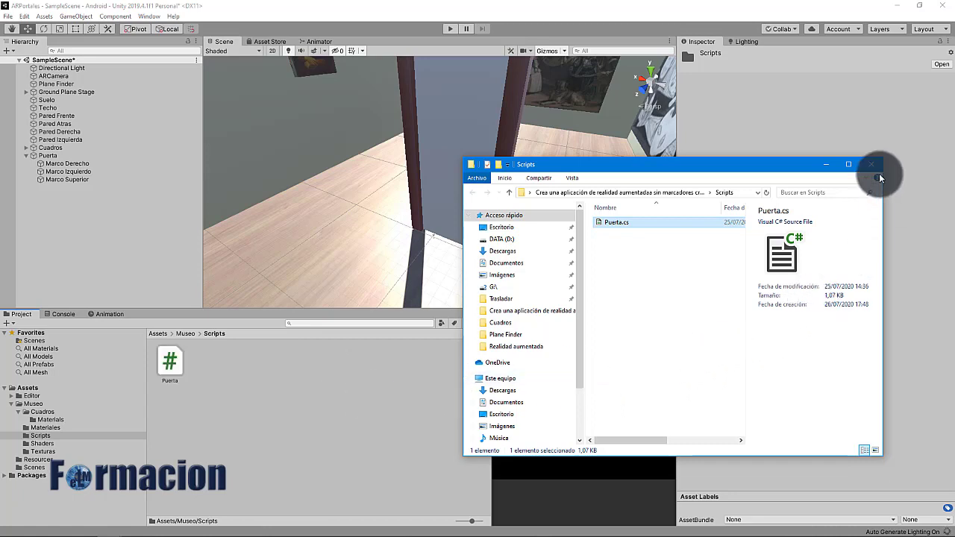
{"action": "left_click", "coordinate": [858, 173]}
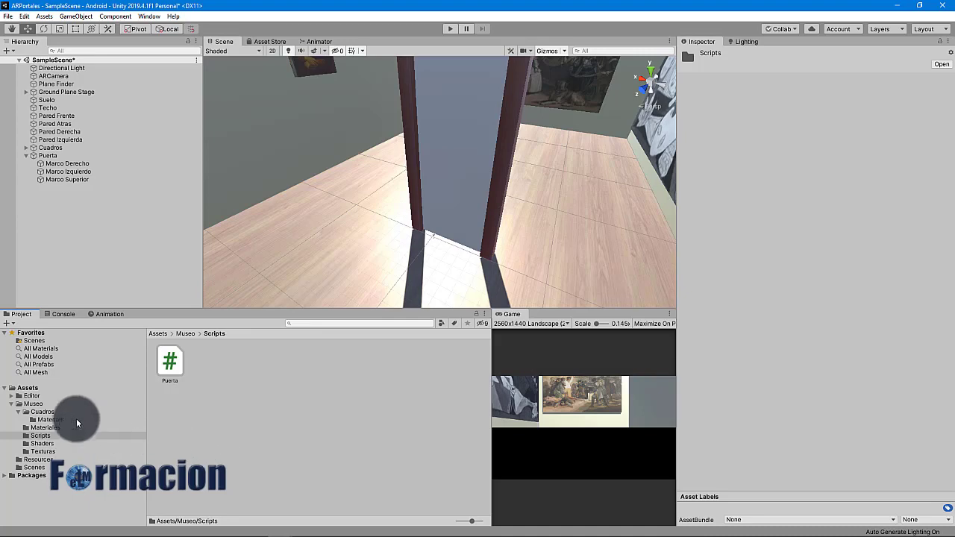
{"action": "left_click", "coordinate": [52, 428]}
Create a new material named Puerta Mat in the Materiales folder
{"action": "right_click", "coordinate": [229, 423]}
{"action": "mouse_move", "coordinate": [306, 177]}
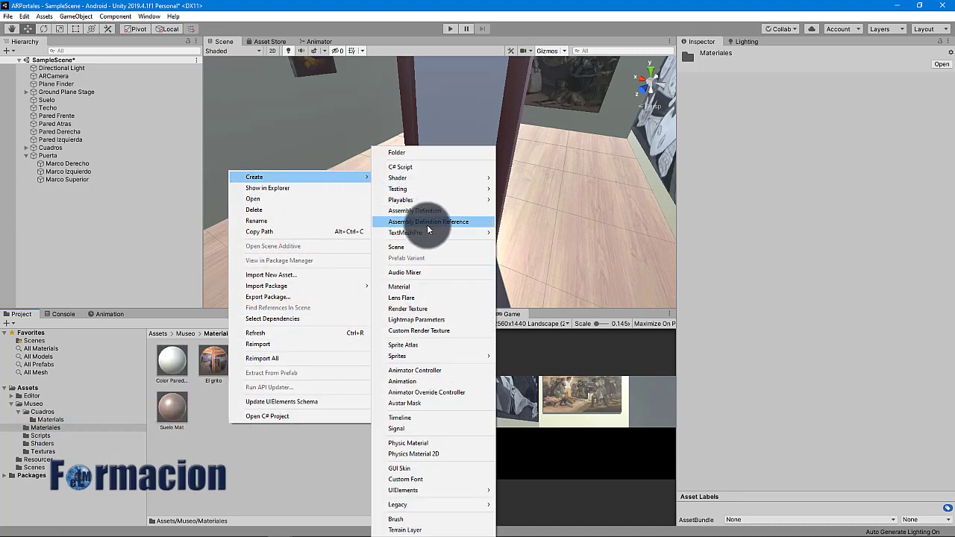
{"action": "left_click", "coordinate": [411, 287]}
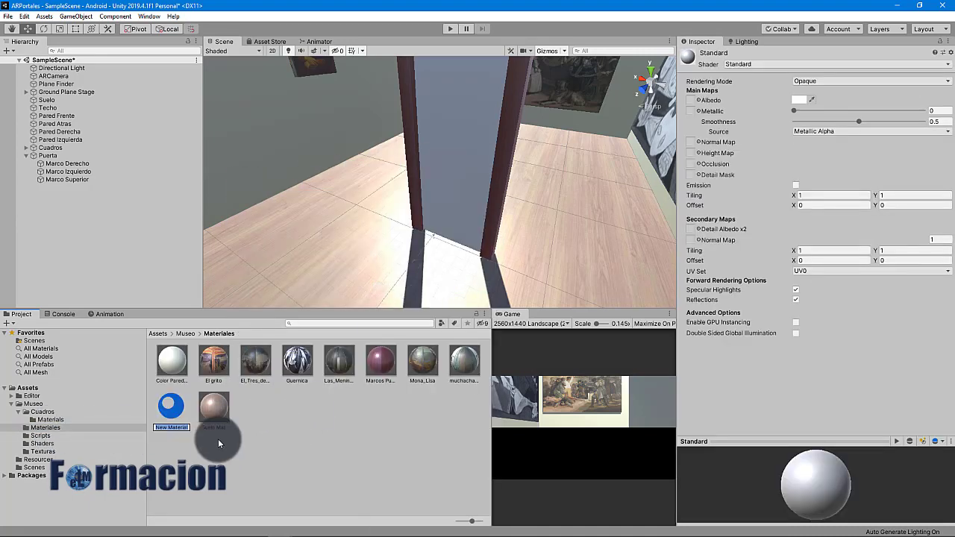
{"action": "type", "text": "Puerta Mat"}
{"action": "key", "text": "Return"}
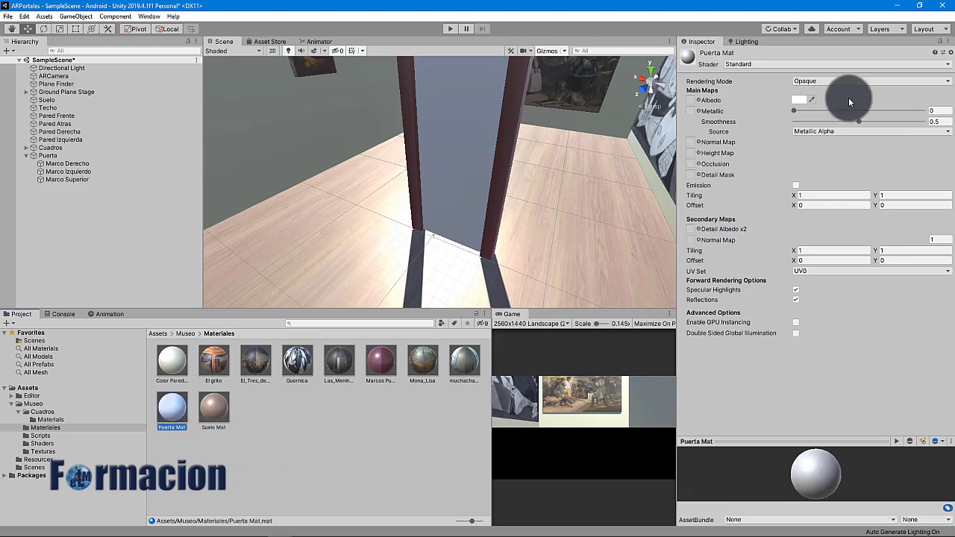
Give Puerta Mat the Portal/Puerta shader and apply it to the door panel
{"action": "left_click", "coordinate": [855, 65]}
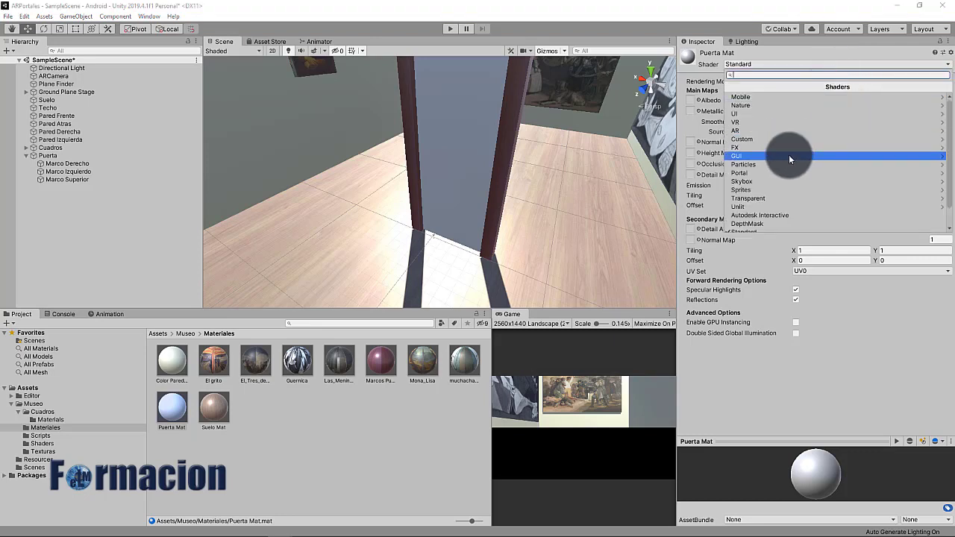
{"action": "left_click", "coordinate": [783, 173]}
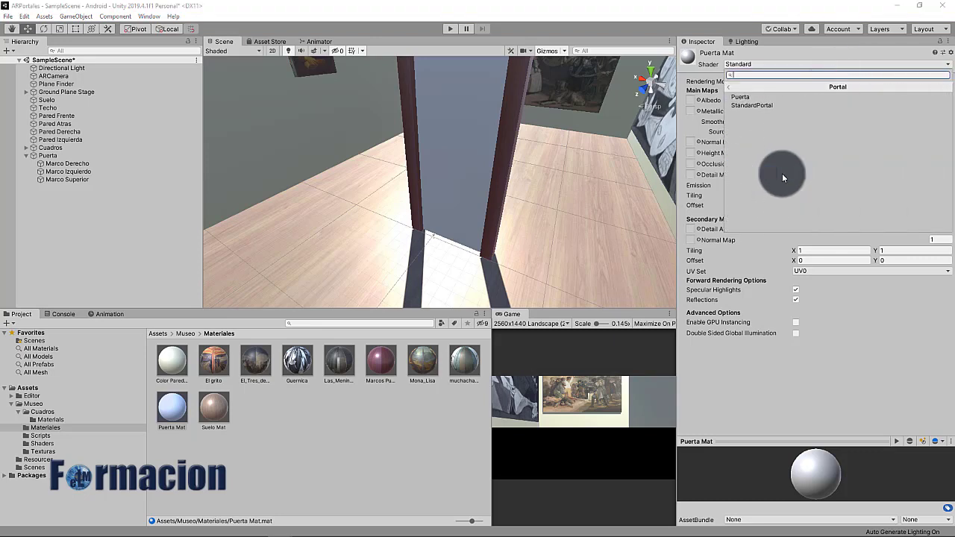
{"action": "left_click", "coordinate": [743, 98]}
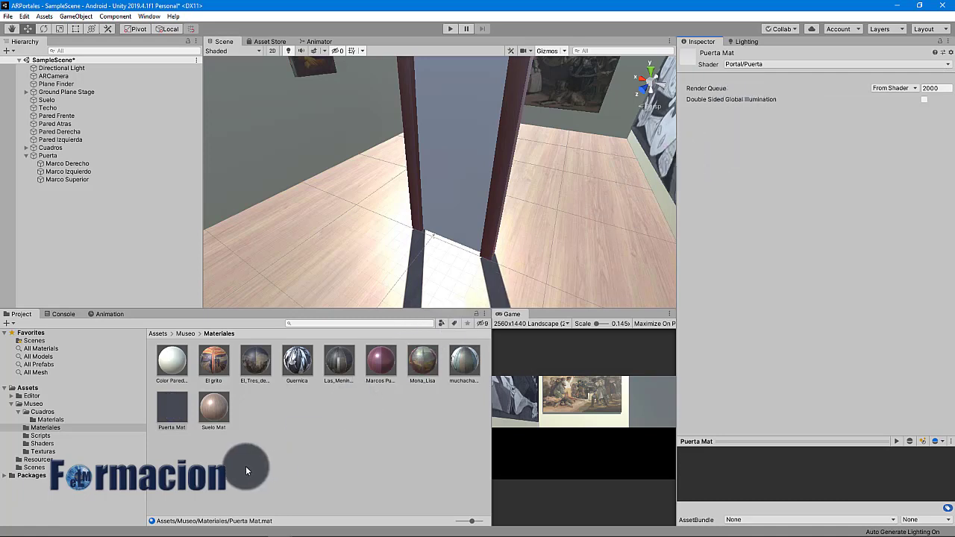
{"action": "left_click", "coordinate": [174, 409]}
{"action": "left_click_drag", "start_coordinate": [174, 409], "coordinate": [452, 185]}
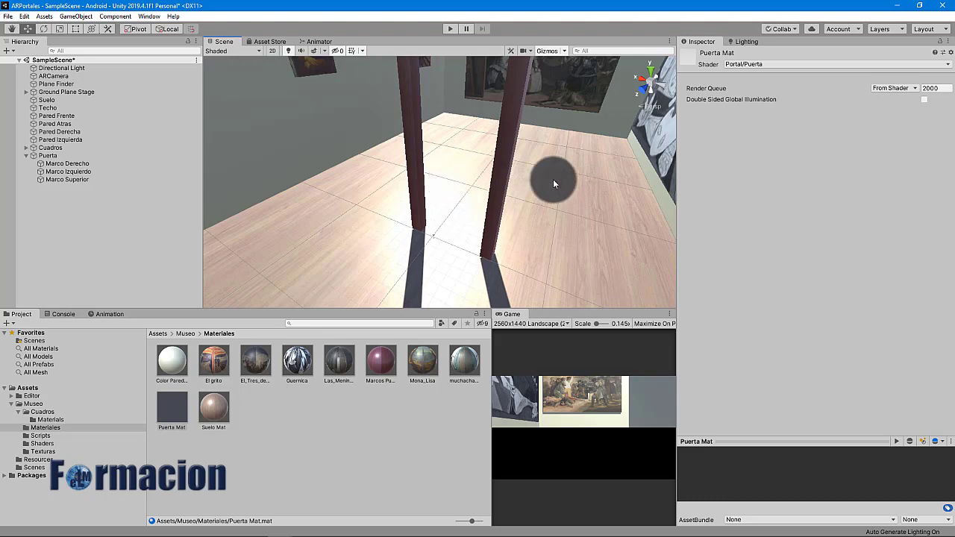
Switch the eight wall, painting and floor materials to the Portal/StandardPortal shader
{"action": "left_click", "coordinate": [170, 362]}
{"action": "left_click", "coordinate": [214, 361], "text": "shift"}
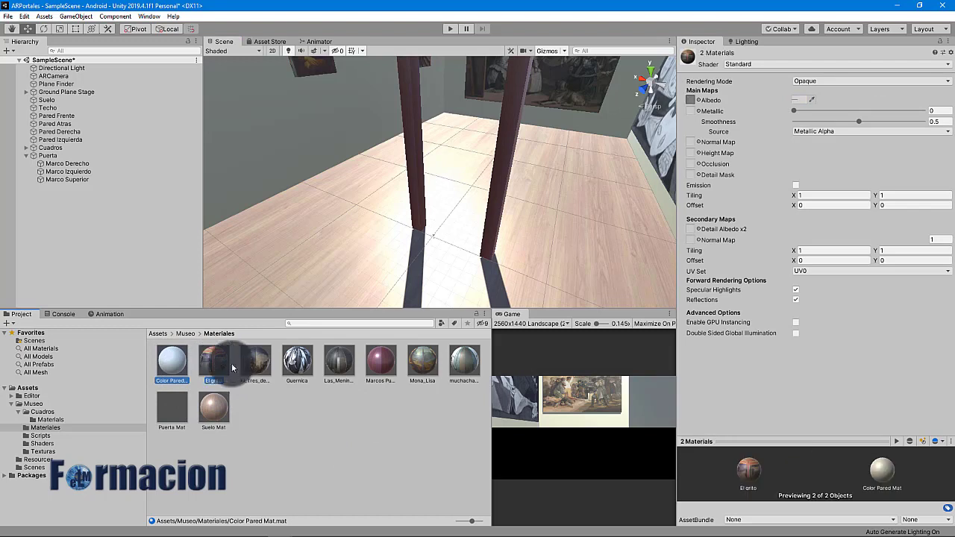
{"action": "left_click", "coordinate": [297, 361], "text": "shift"}
{"action": "left_click", "coordinate": [338, 363], "text": "ctrl"}
{"action": "left_click", "coordinate": [423, 361], "text": "ctrl"}
{"action": "left_click", "coordinate": [465, 361], "text": "ctrl"}
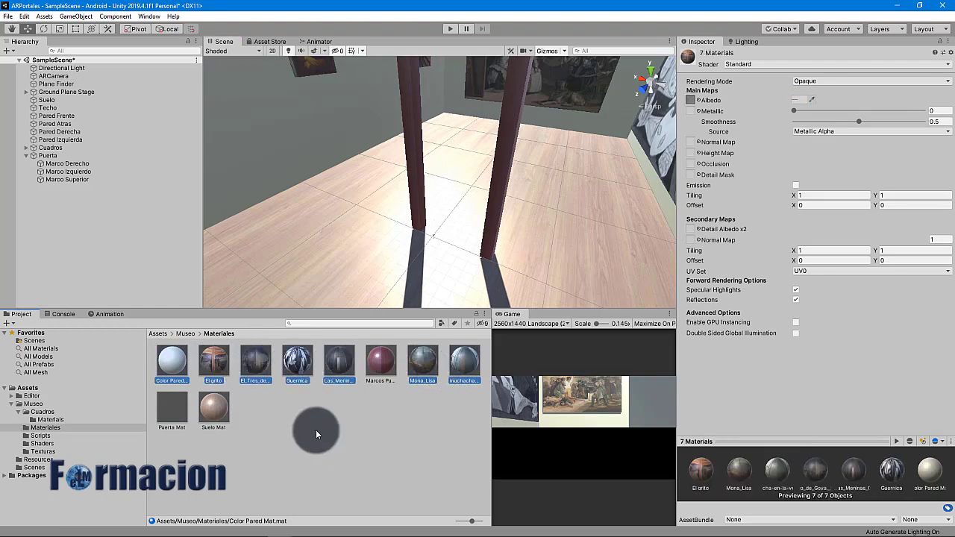
{"action": "left_click", "coordinate": [220, 410], "text": "ctrl"}
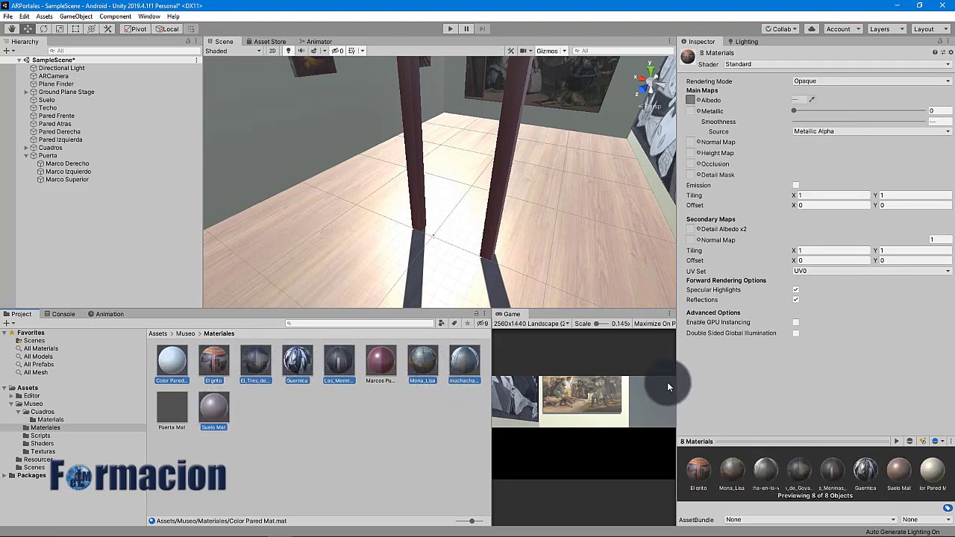
{"action": "left_click", "coordinate": [950, 65]}
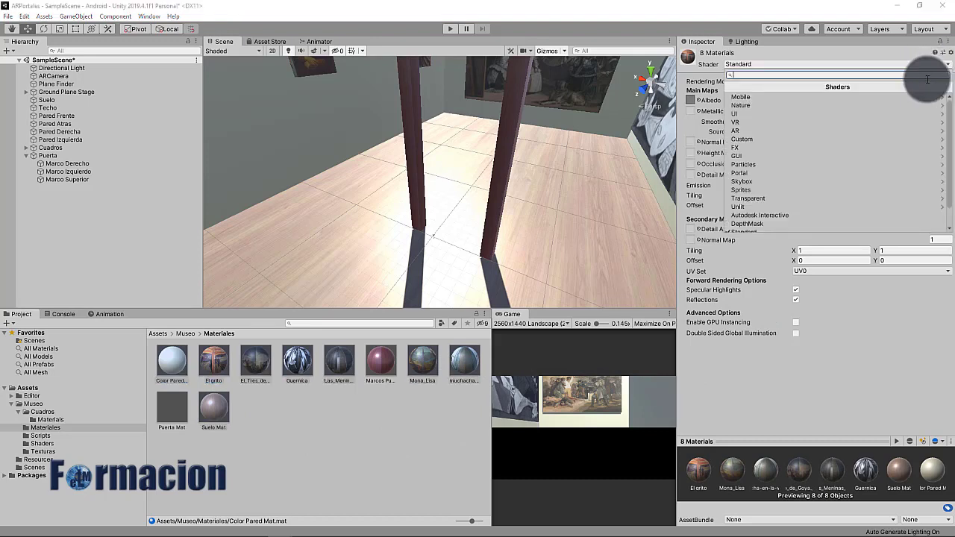
{"action": "left_click", "coordinate": [828, 172]}
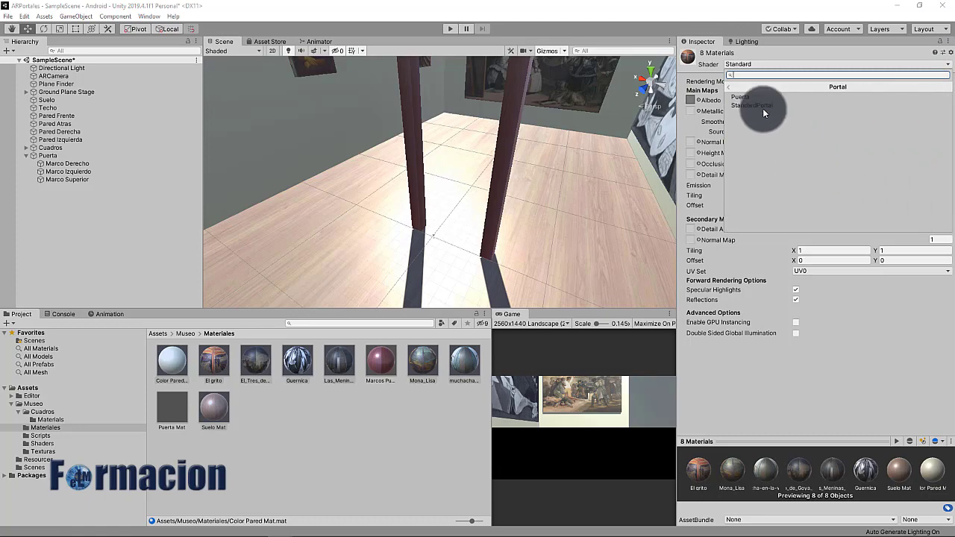
{"action": "left_click", "coordinate": [745, 105]}
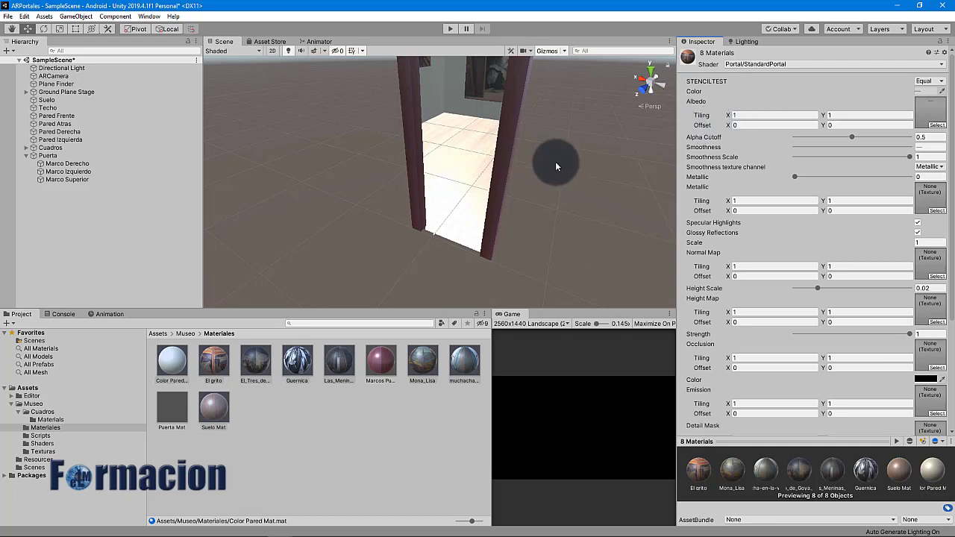
Orbit and fly the Scene view through the doorway to check the room appears only inside
{"action": "left_click_drag", "start_coordinate": [557, 164], "coordinate": [574, 137], "text": "alt"}
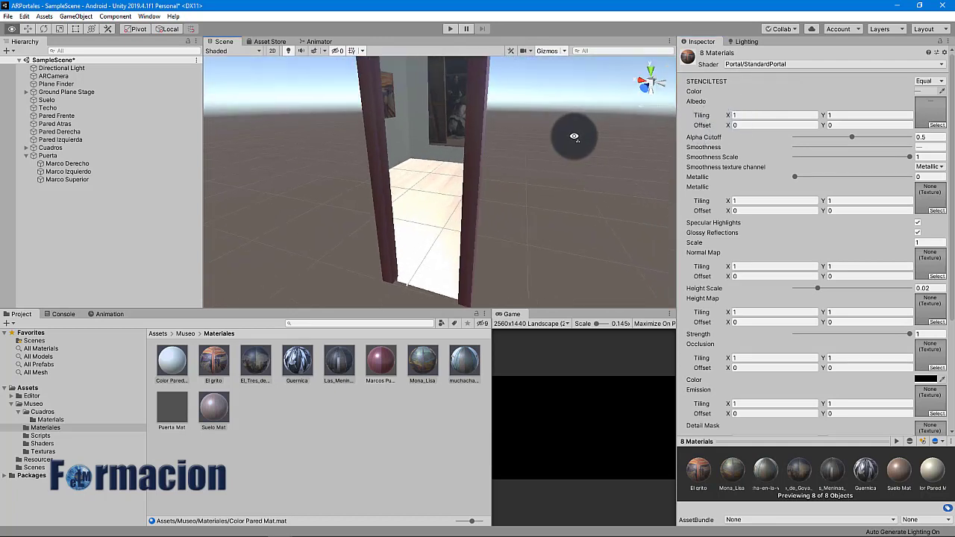
{"action": "key", "text": "w"}
{"action": "right_click_drag", "start_coordinate": [574, 137], "coordinate": [671, 90]}
{"action": "key", "text": "a"}
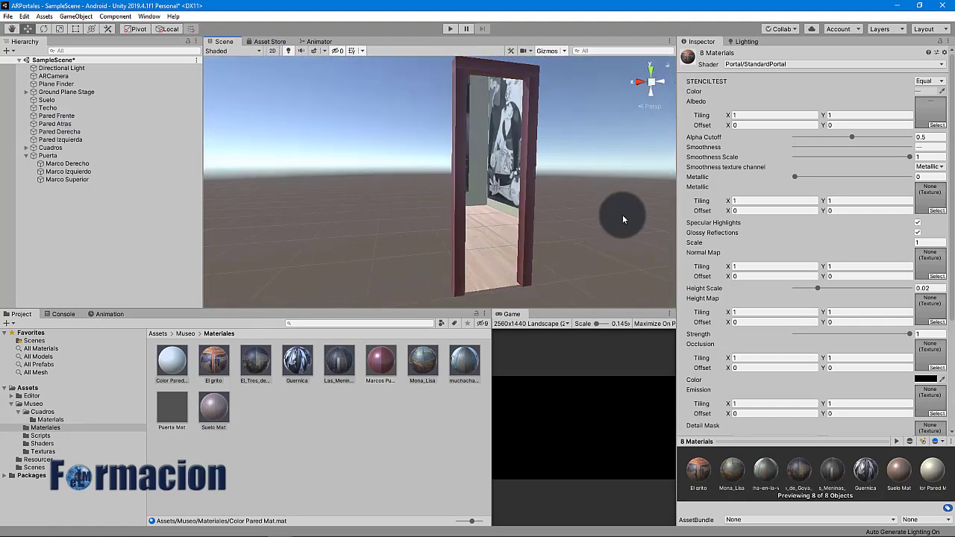
Preview STENCILTEST at NotEqual, restore it to Equal, then open the Puerta script for editing
{"action": "left_click", "coordinate": [940, 84]}
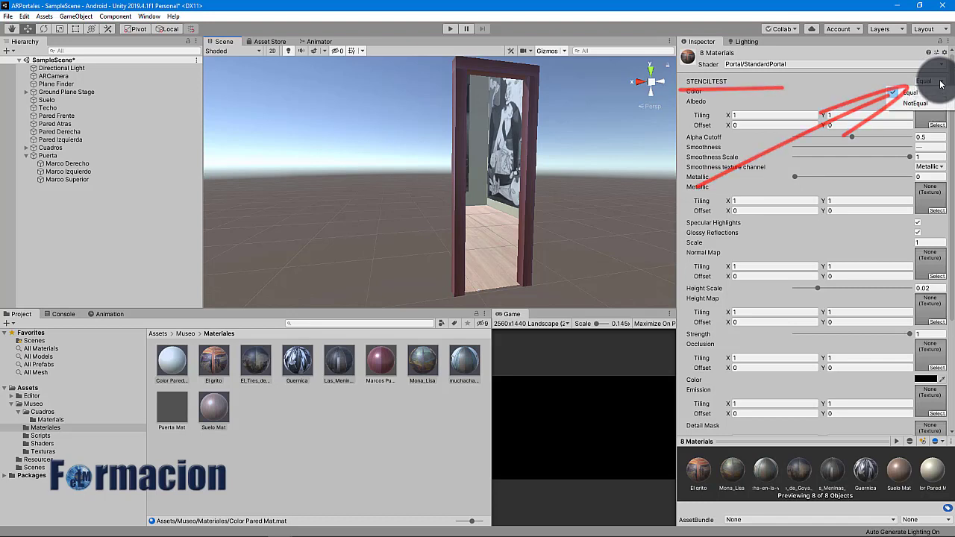
{"action": "left_click", "coordinate": [925, 105]}
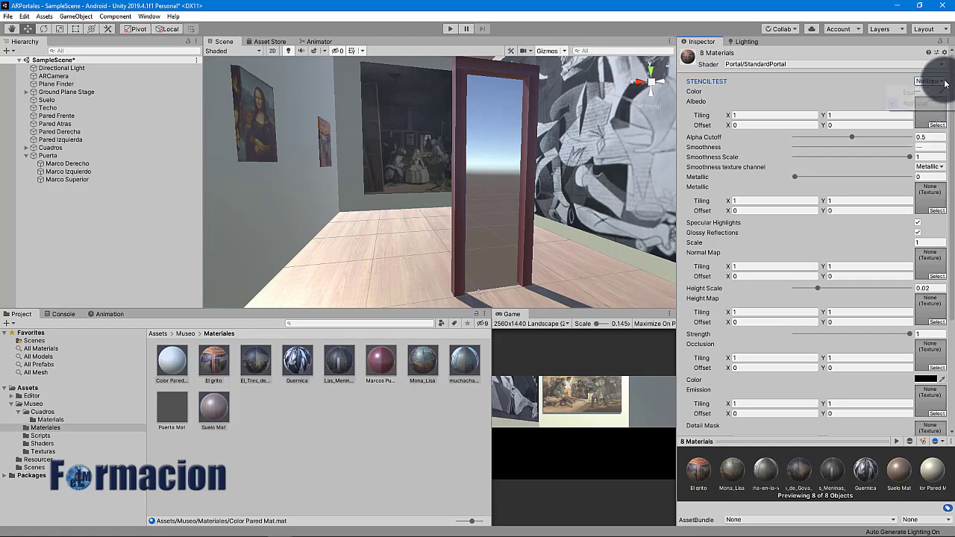
{"action": "left_click", "coordinate": [929, 81]}
{"action": "left_click", "coordinate": [918, 93]}
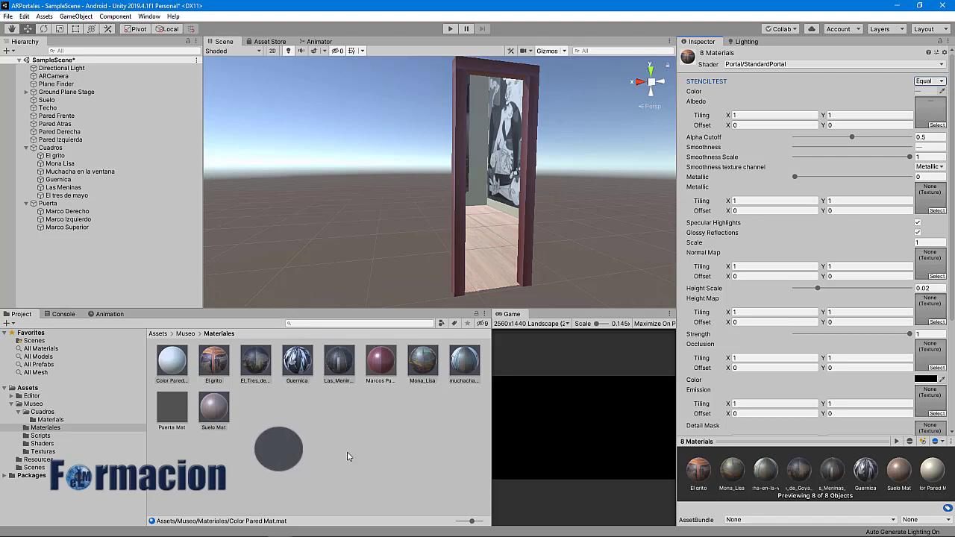
{"action": "left_click", "coordinate": [42, 436]}
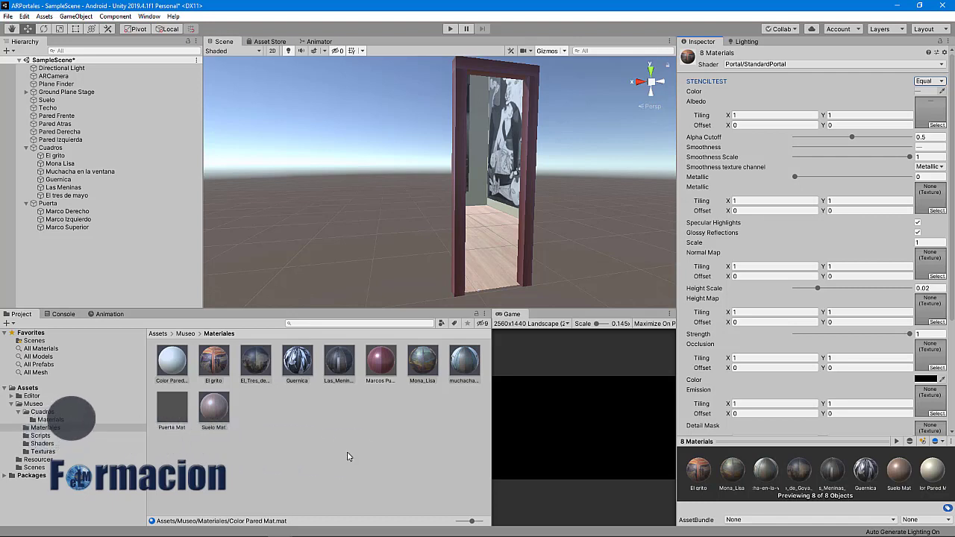
{"action": "double_click", "coordinate": [170, 363]}
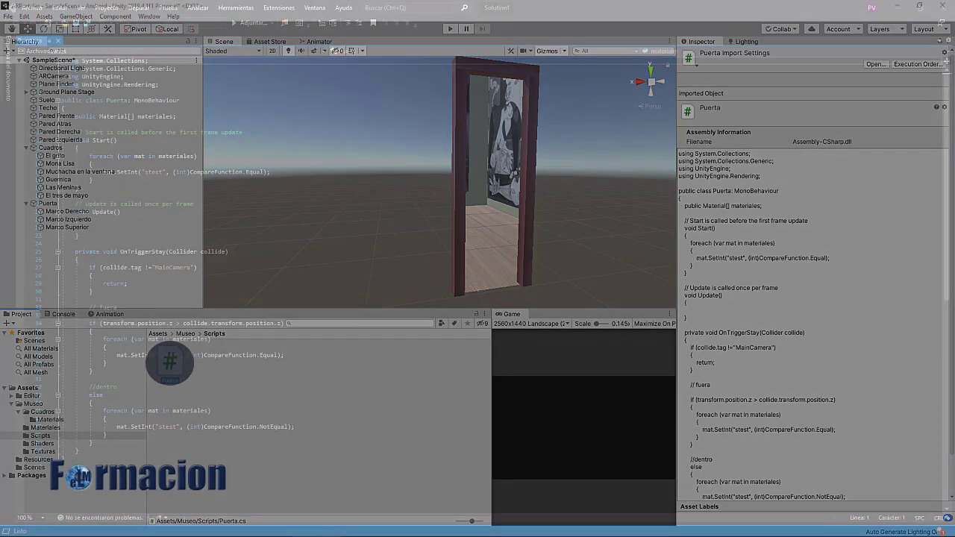
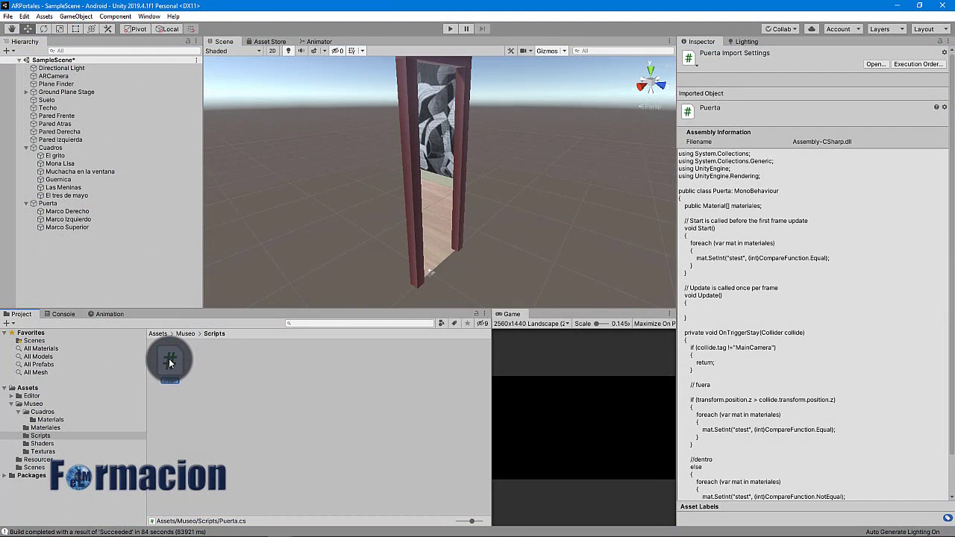
Attach the Puerta script to the Puerta door and lock its Inspector
{"action": "left_click_drag", "start_coordinate": [170, 363], "coordinate": [60, 203]}
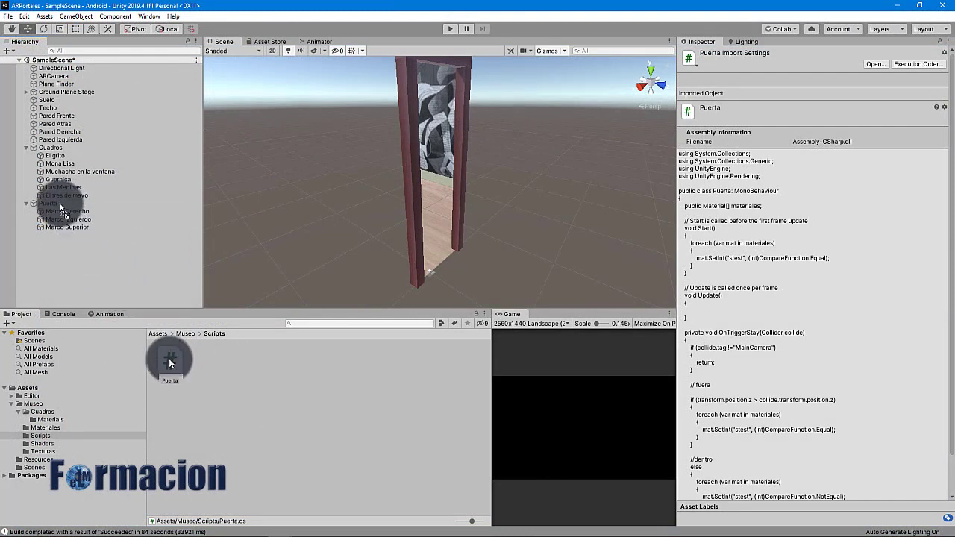
{"action": "left_click", "coordinate": [60, 203]}
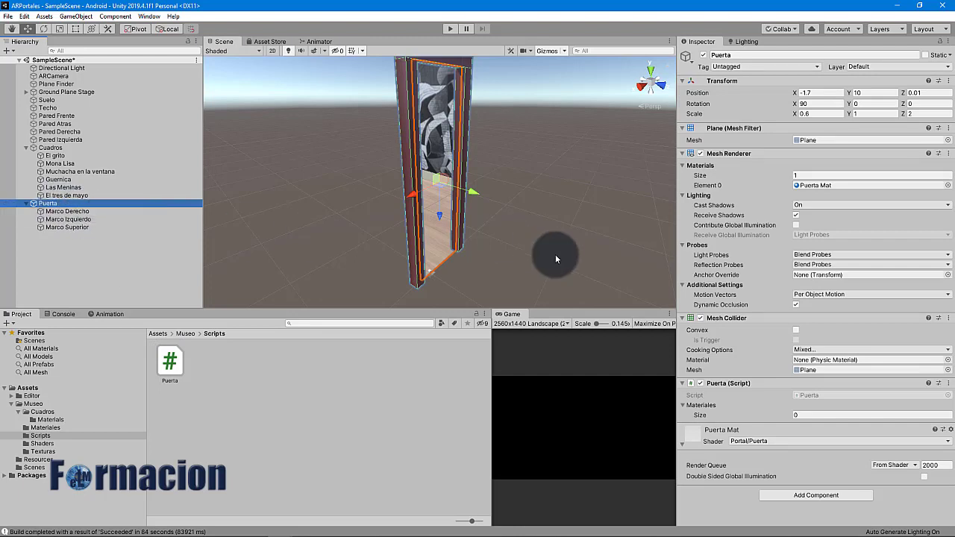
{"action": "left_click", "coordinate": [940, 42]}
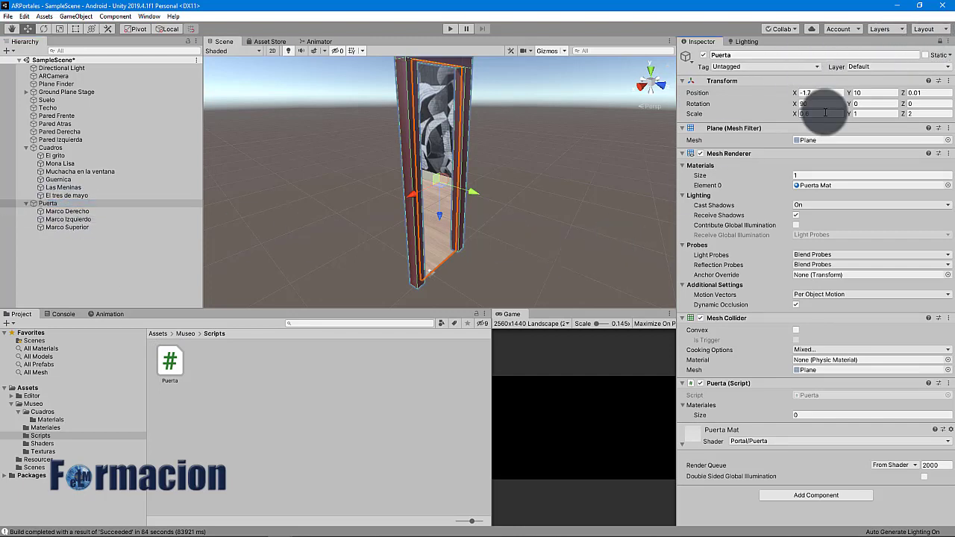
Fill the script's Materiales list with all eight materials from the Materiales folder
{"action": "left_click", "coordinate": [45, 428]}
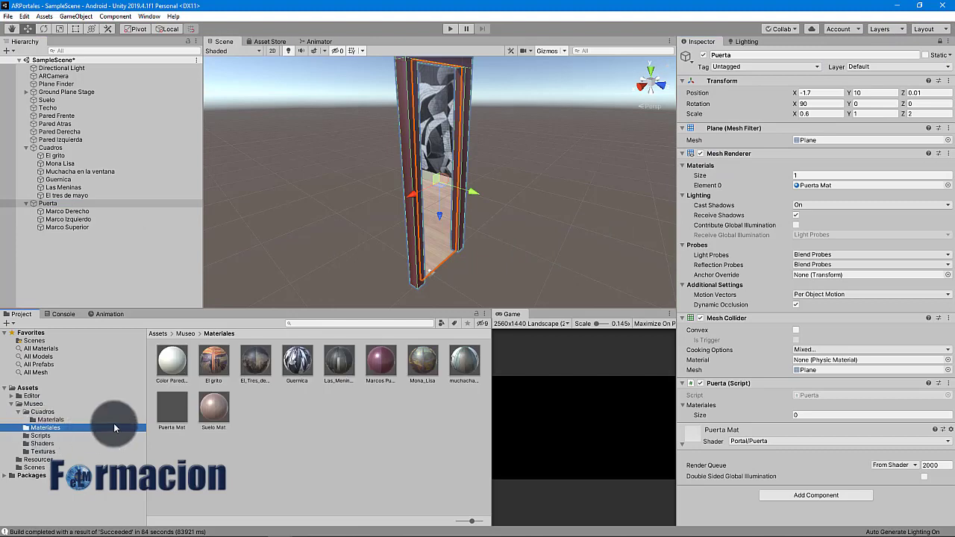
{"action": "left_click", "coordinate": [183, 369]}
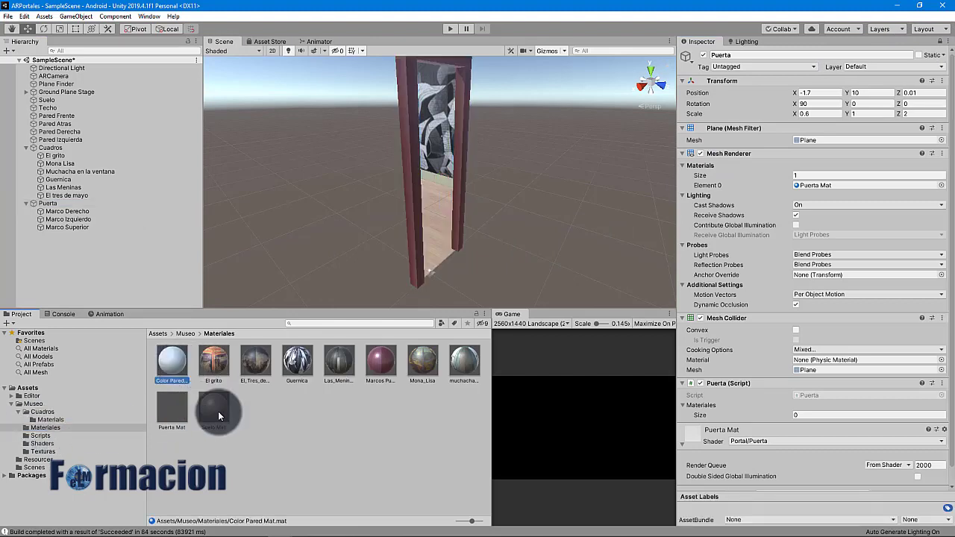
{"action": "left_click", "coordinate": [219, 412], "text": "shift"}
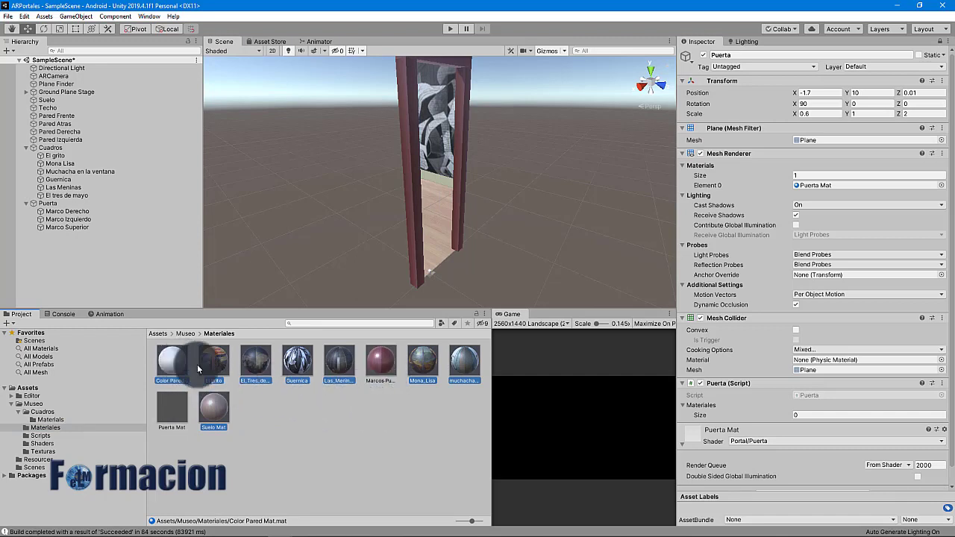
{"action": "left_click_drag", "start_coordinate": [390, 415], "coordinate": [784, 412]}
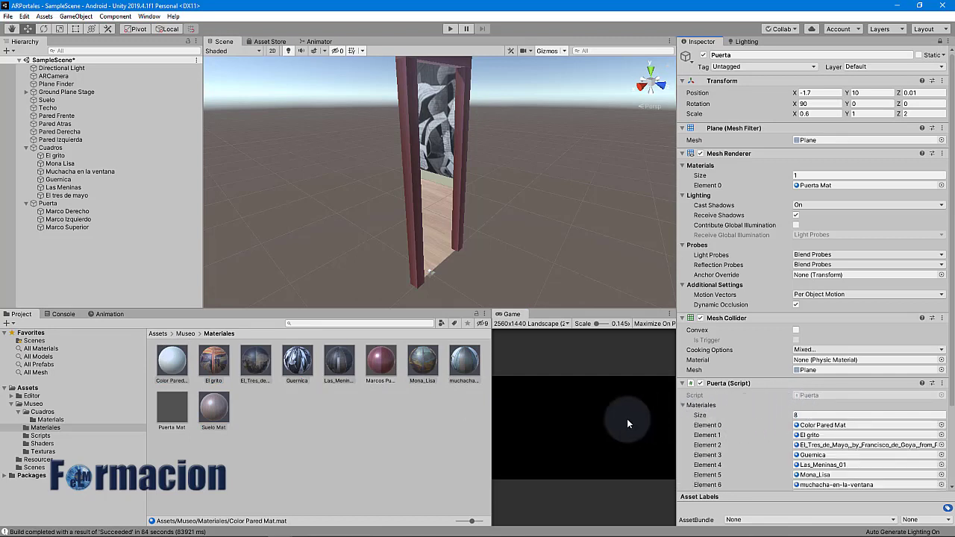
Create an empty object at the origin and name it Museo
{"action": "right_click", "coordinate": [36, 259]}
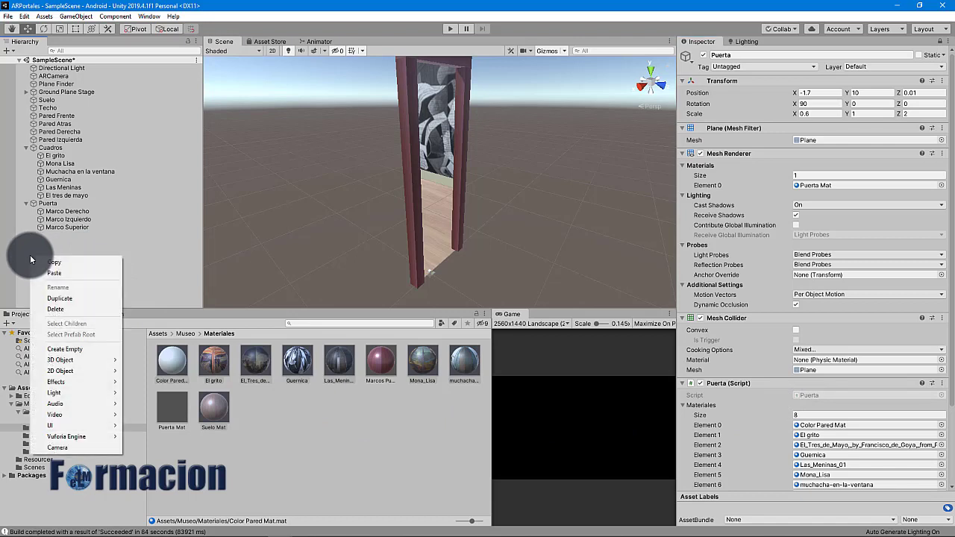
{"action": "left_click", "coordinate": [66, 349]}
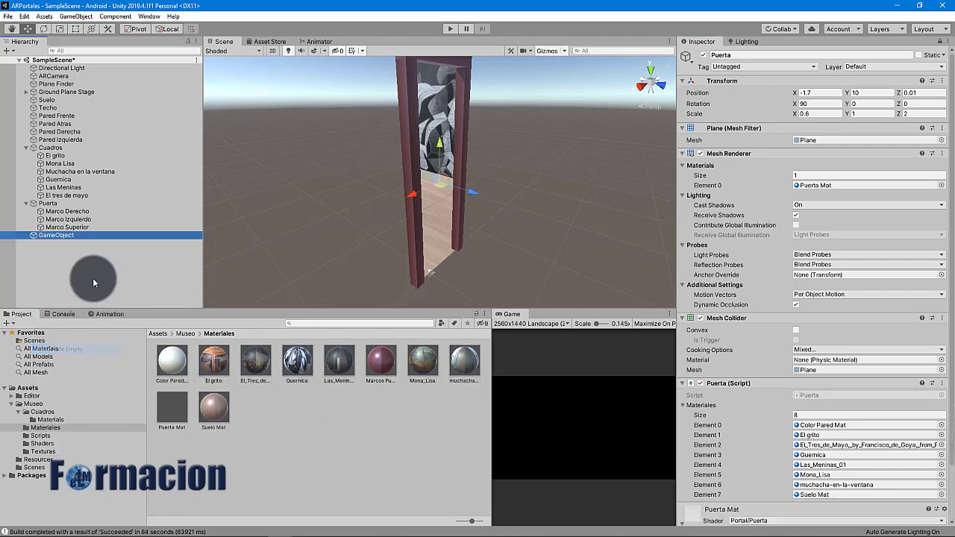
{"action": "left_click", "coordinate": [941, 41]}
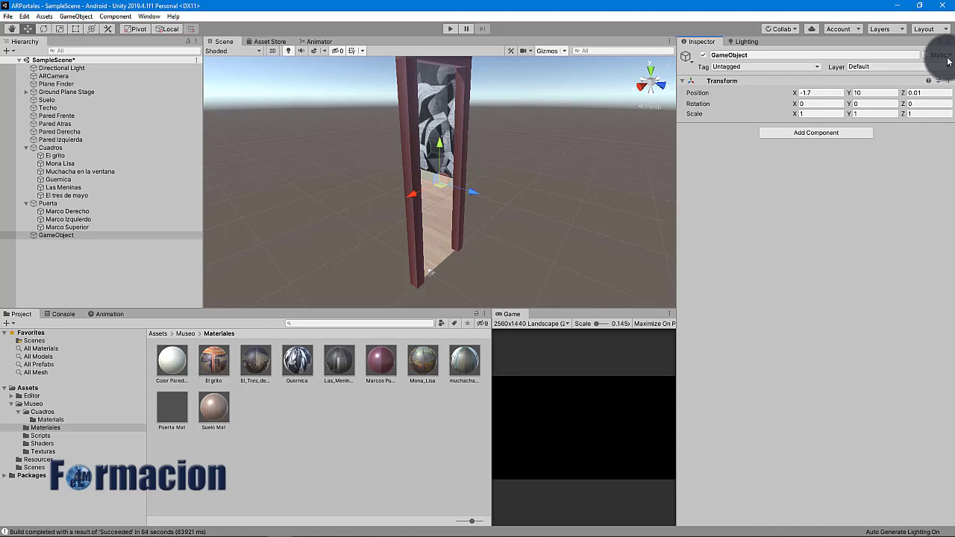
{"action": "left_click", "coordinate": [948, 80]}
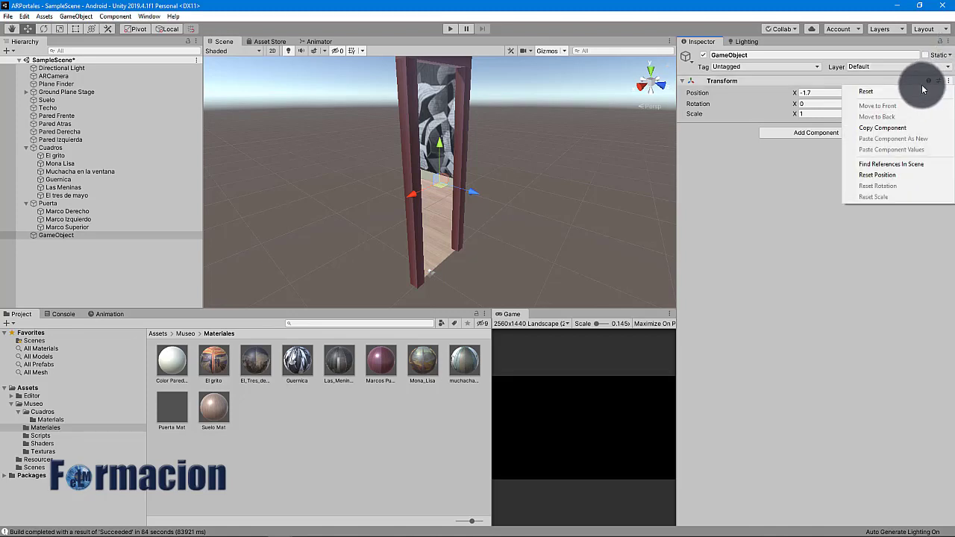
{"action": "left_click", "coordinate": [917, 90]}
{"action": "left_click", "coordinate": [767, 54]}
{"action": "type", "text": "Museo"}
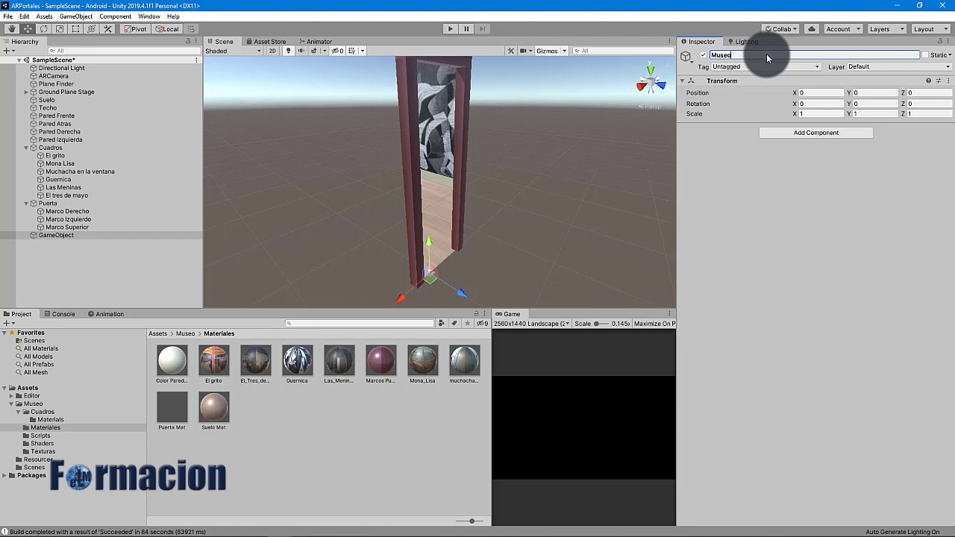
{"action": "key", "text": "Return"}
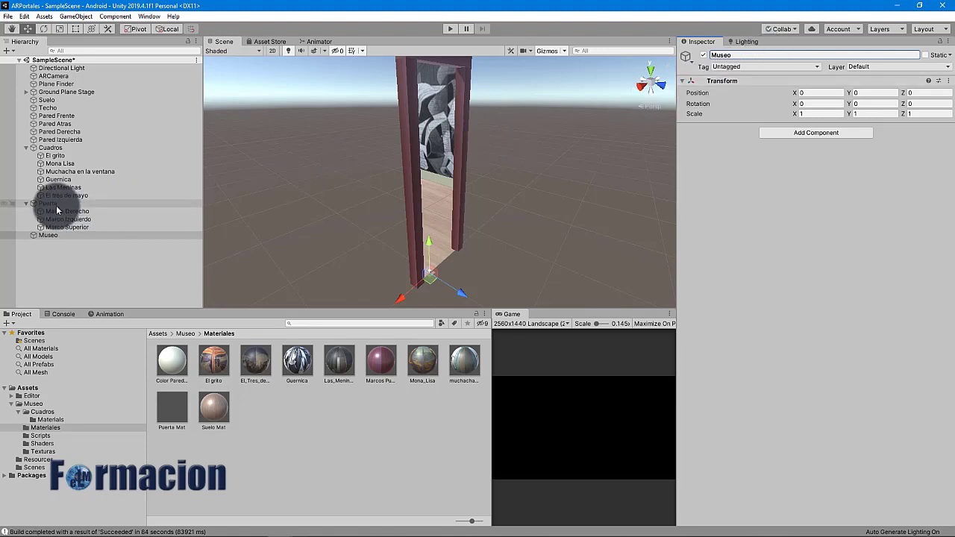
Move Puerta, Cuadros, the floor, ceiling and four walls into Museo
{"action": "left_click_drag", "start_coordinate": [54, 203], "coordinate": [56, 236]}
{"action": "left_click_drag", "start_coordinate": [50, 148], "coordinate": [43, 203]}
{"action": "left_click", "coordinate": [47, 100]}
{"action": "left_click", "coordinate": [60, 139], "text": "shift"}
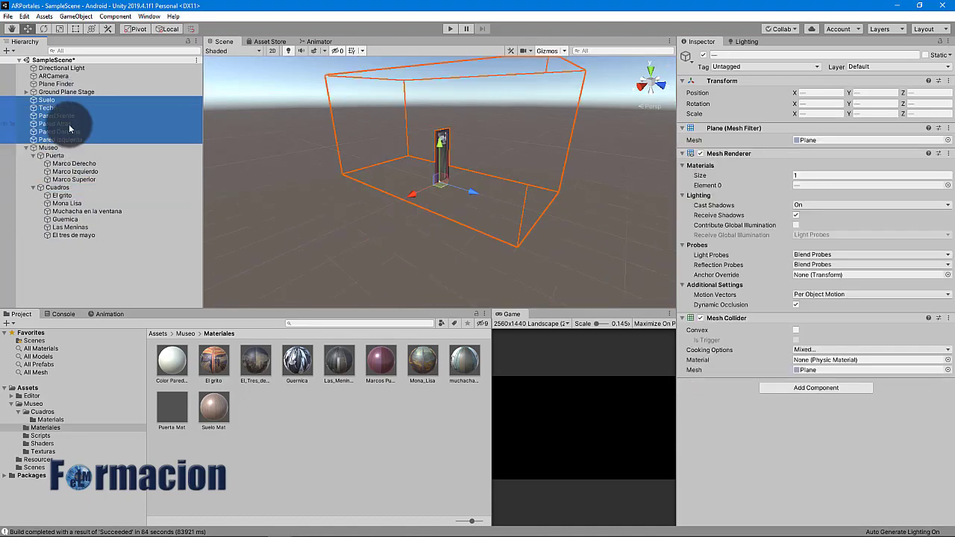
{"action": "mouse_move", "coordinate": [60, 140]}
{"action": "left_mouse_down"}
{"action": "mouse_move", "coordinate": [55, 152]}
{"action": "mouse_move", "coordinate": [111, 154]}
{"action": "mouse_move", "coordinate": [68, 149]}
{"action": "left_mouse_up"}
{"action": "left_click", "coordinate": [26, 100]}
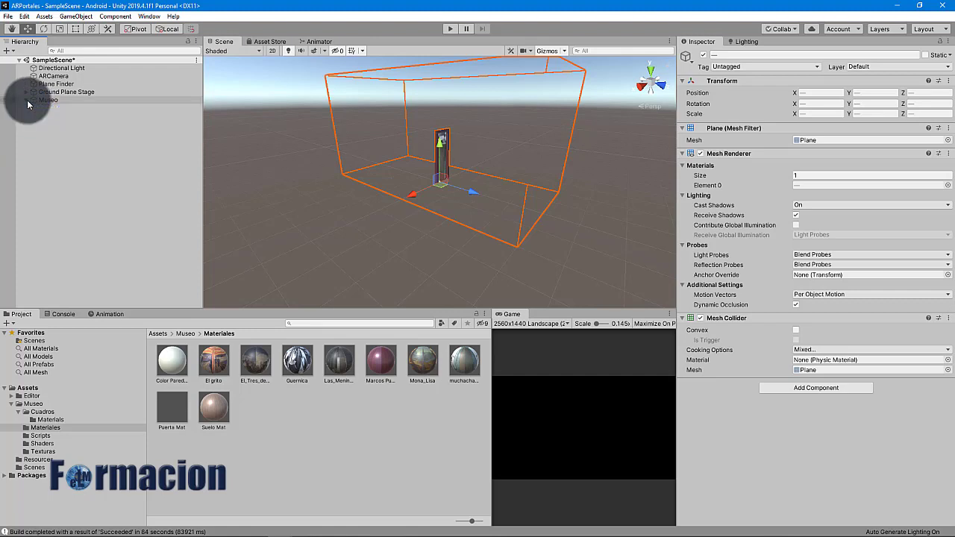
{"action": "left_click", "coordinate": [27, 93]}
{"action": "left_click", "coordinate": [48, 100]}
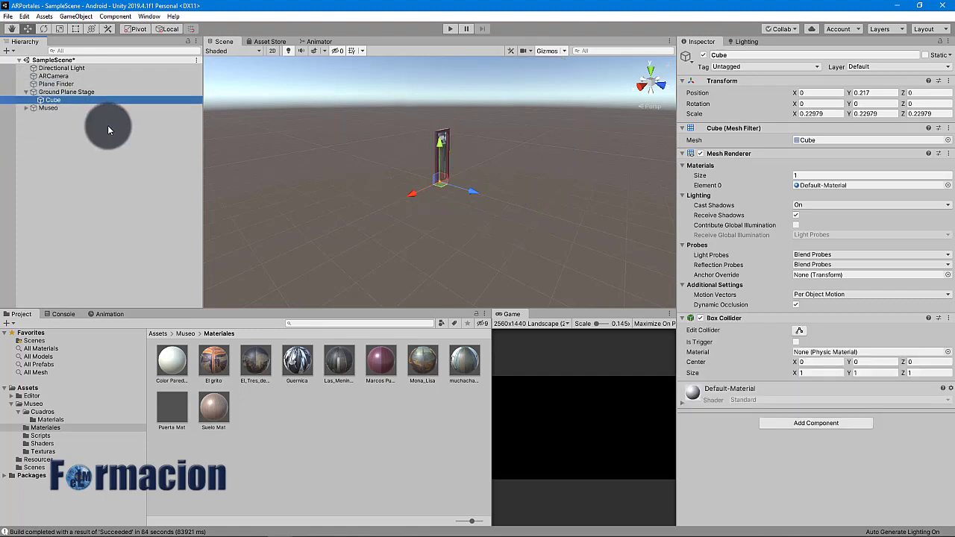
Delete the placeholder Cube and make Museo a child of Ground Plane Stage
{"action": "key", "text": "Delete"}
{"action": "left_click_drag", "start_coordinate": [47, 100], "coordinate": [64, 95]}
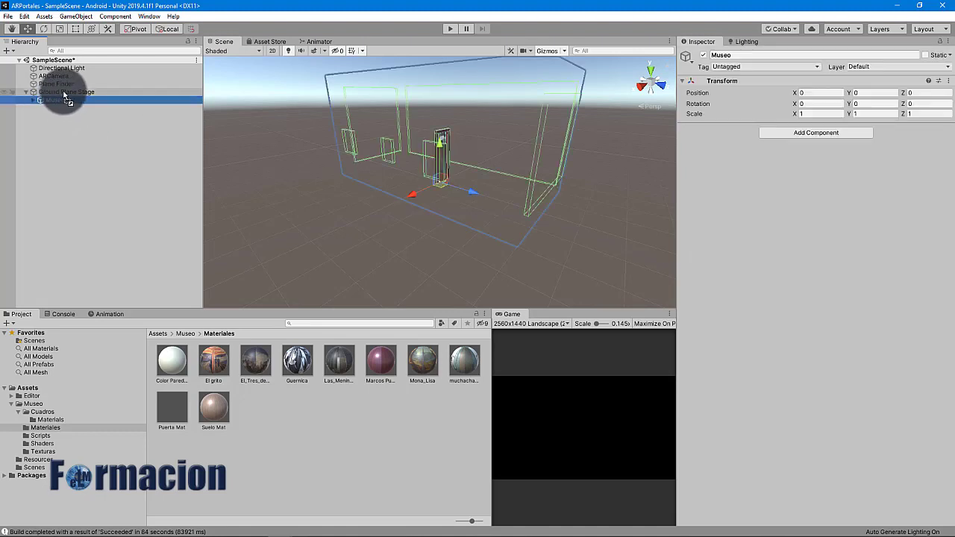
{"action": "double_click", "coordinate": [65, 91]}
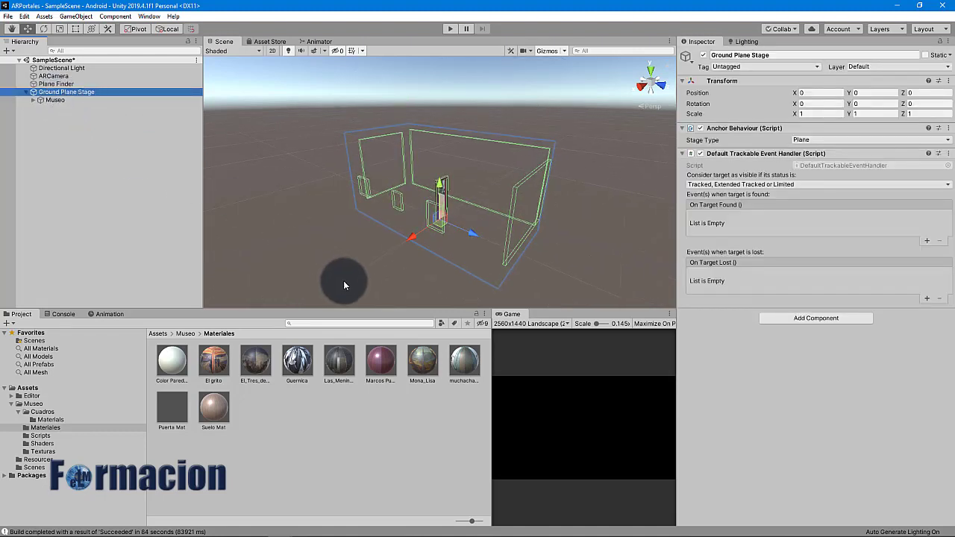
{"action": "scroll", "coordinate": [439, 277], "scroll_direction": "up", "scroll_amount": 4}
{"action": "right_click_drag", "start_coordinate": [501, 271], "coordinate": [407, 315]}
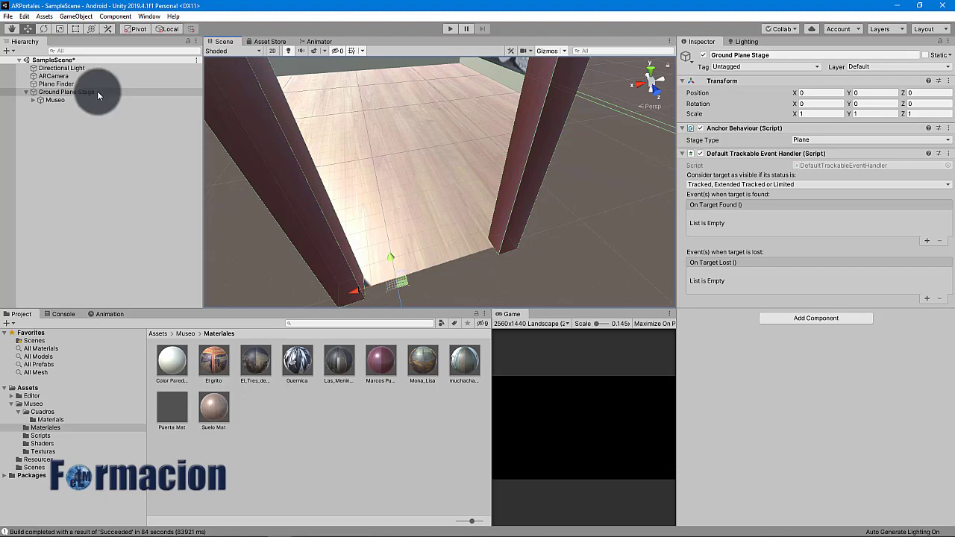
{"action": "left_click_drag", "start_coordinate": [97, 91], "coordinate": [73, 102]}
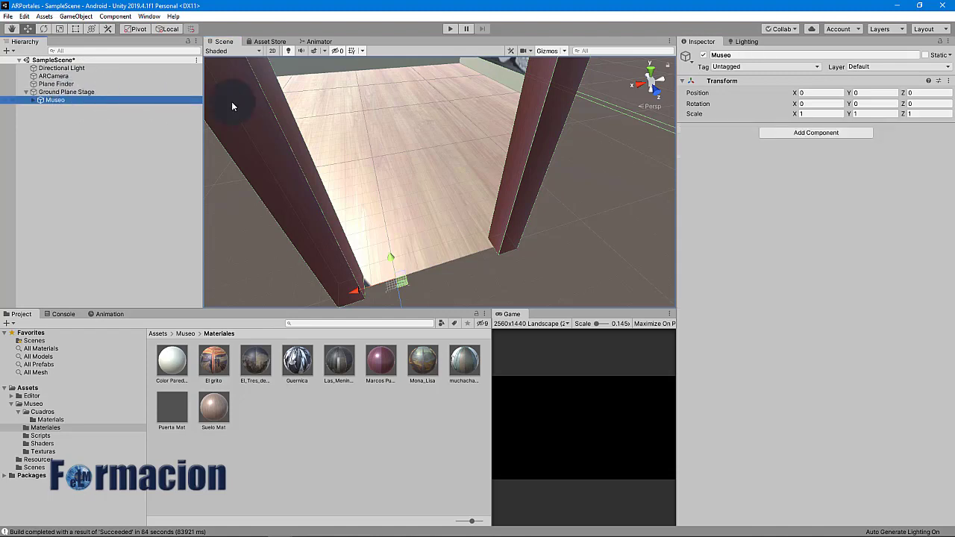
Set Museo's Transform scale to 0.1 on X, Y and Z
{"action": "left_click", "coordinate": [819, 117]}
{"action": "type", "text": "0.1"}
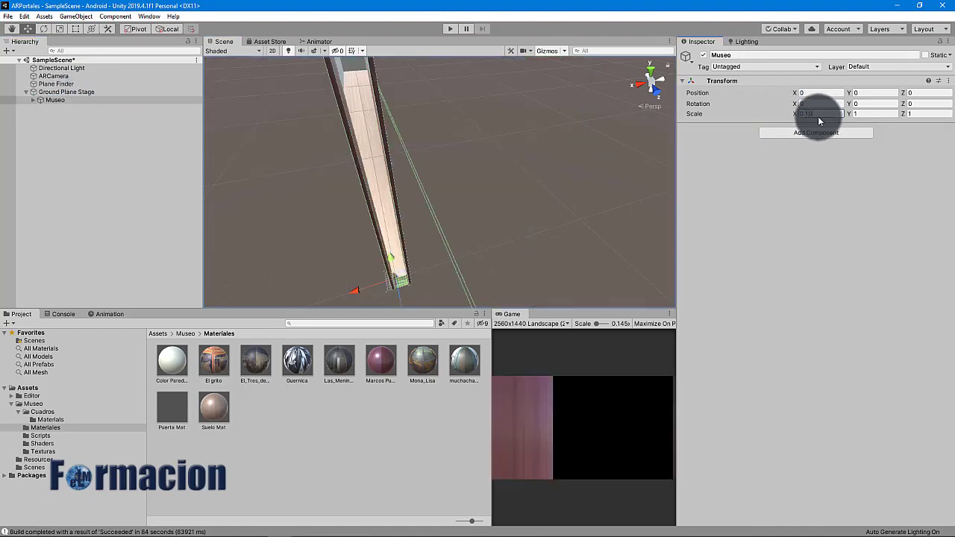
{"action": "key", "text": "Tab"}
{"action": "type", "text": "0.10"}
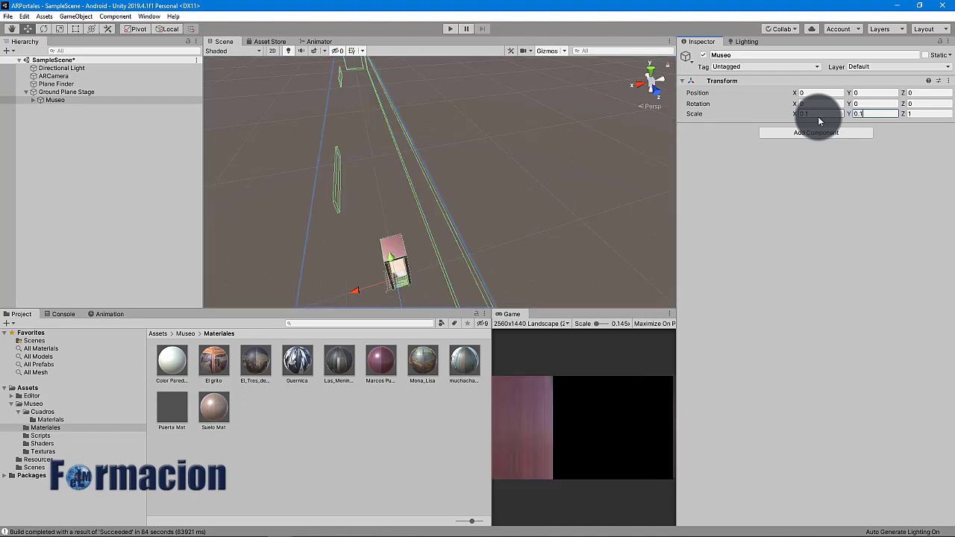
{"action": "key", "text": "Tab"}
{"action": "type", "text": "0.10"}
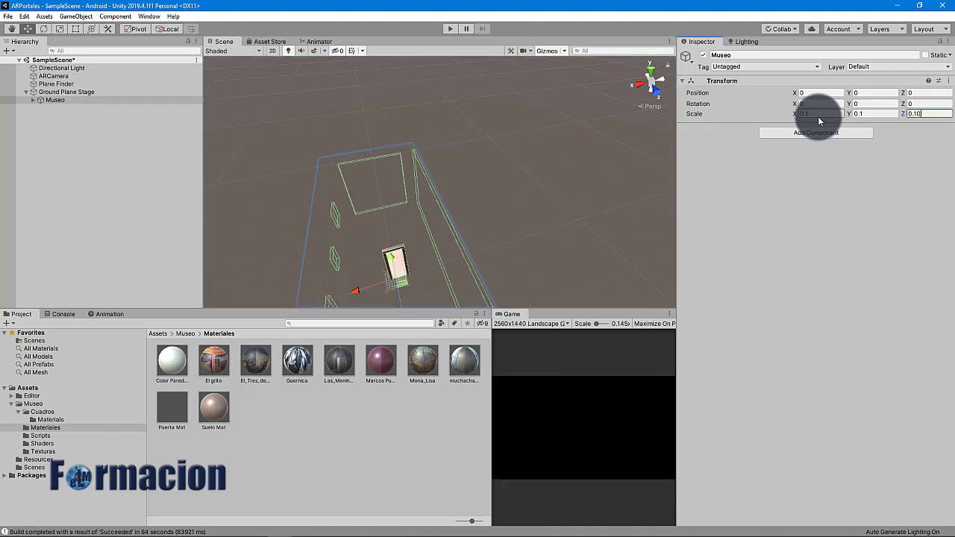
{"action": "scroll", "coordinate": [419, 288], "scroll_direction": "up", "scroll_amount": 5}
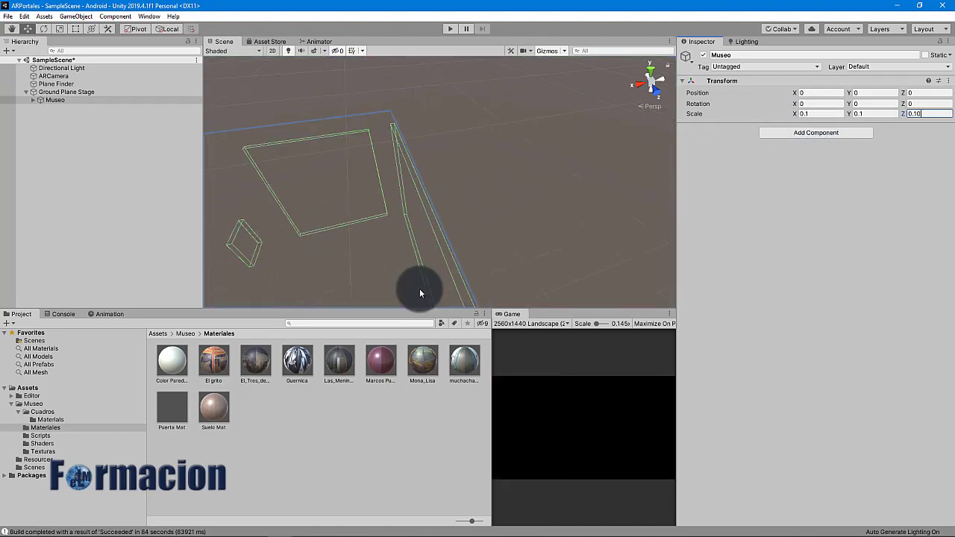
{"action": "scroll", "coordinate": [420, 288], "scroll_direction": "down", "scroll_amount": 3}
{"action": "mouse_move", "coordinate": [419, 288]}
{"action": "right_mouse_down"}
{"action": "mouse_move", "coordinate": [425, 303]}
{"action": "mouse_move", "coordinate": [411, 239]}
{"action": "mouse_move", "coordinate": [405, 271]}
{"action": "mouse_move", "coordinate": [420, 273]}
{"action": "right_mouse_up"}
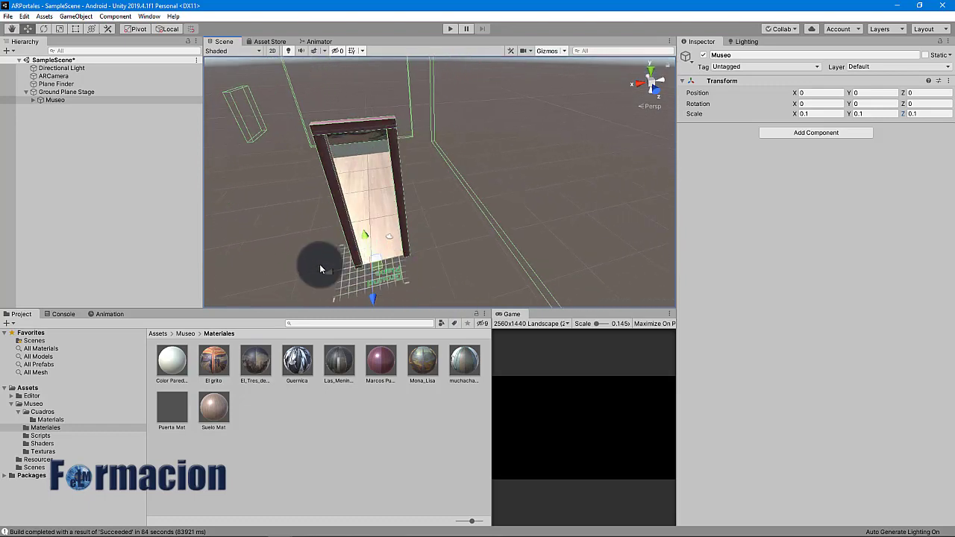
{"action": "left_click", "coordinate": [30, 101]}
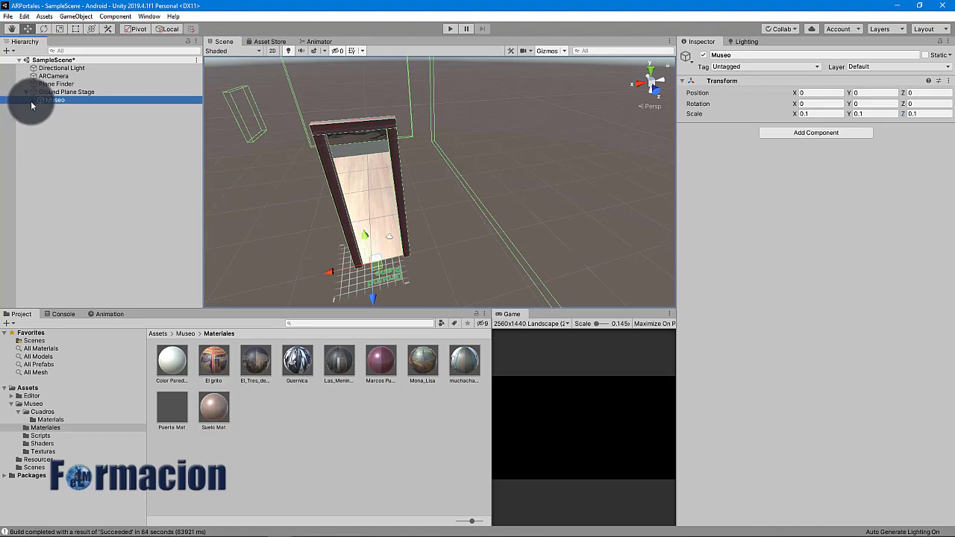
Drag the Puerta door along X from -1.7 to about 0.13
{"action": "left_click", "coordinate": [33, 100]}
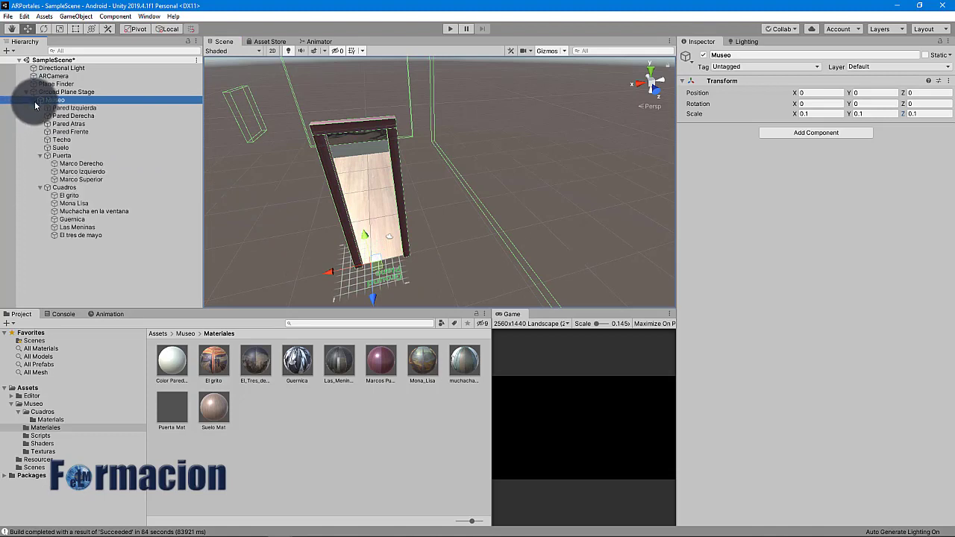
{"action": "left_click", "coordinate": [65, 156]}
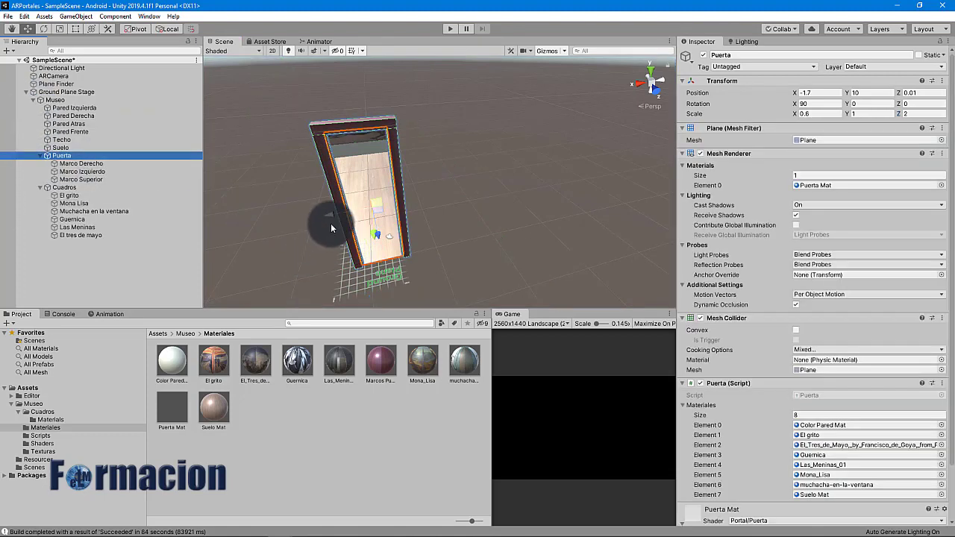
{"action": "left_click_drag", "start_coordinate": [327, 217], "coordinate": [314, 218]}
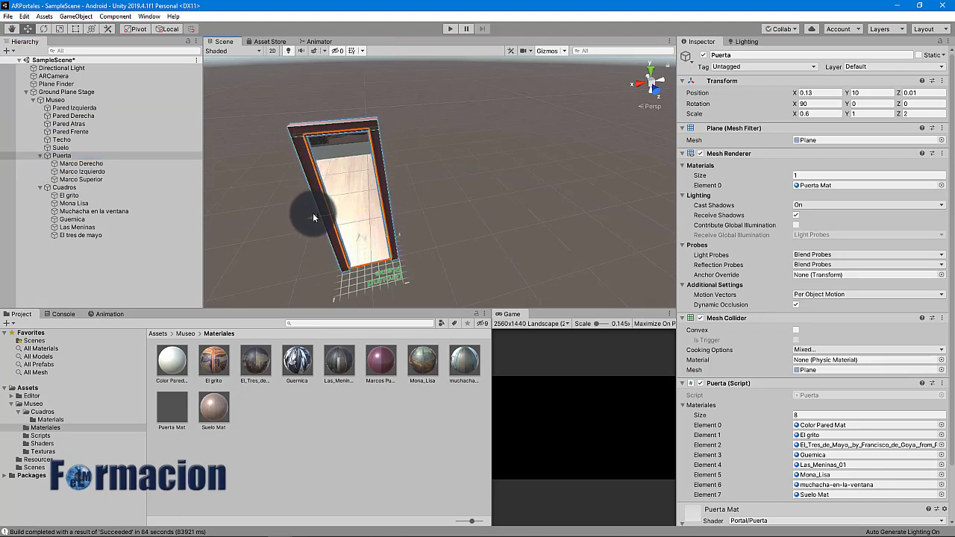
{"action": "left_click", "coordinate": [124, 272]}
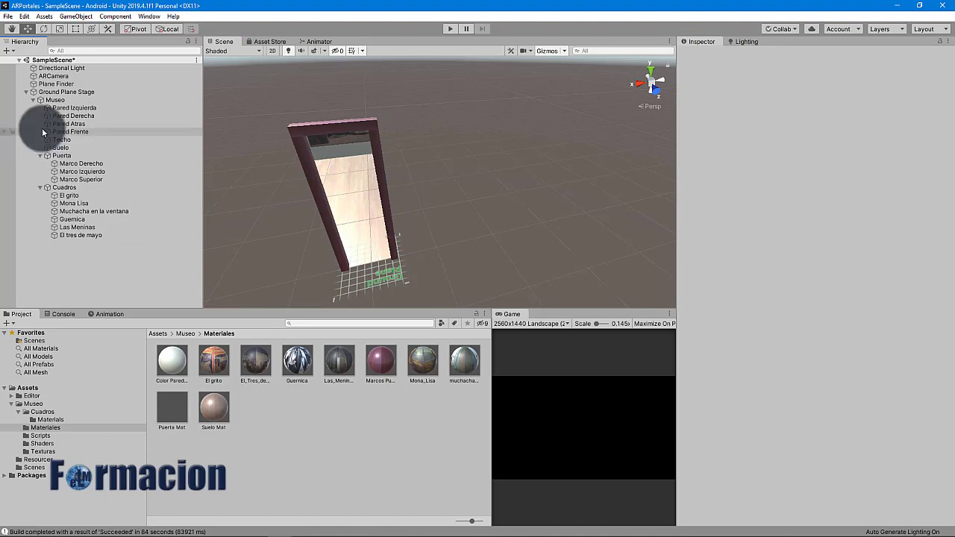
{"action": "left_click", "coordinate": [26, 93]}
Add a Rigidbody to the ARCamera with Use Gravity turned off
{"action": "left_click", "coordinate": [59, 76]}
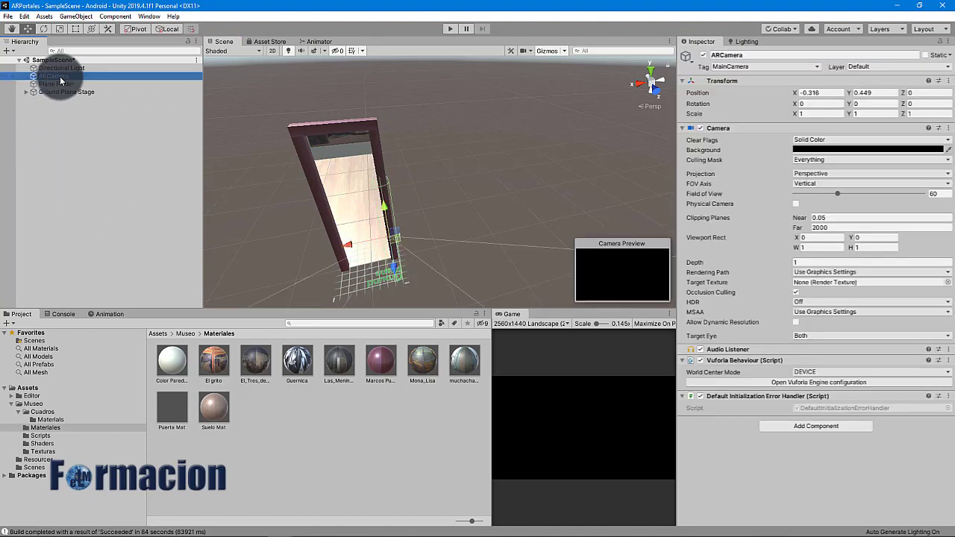
{"action": "double_click", "coordinate": [61, 77]}
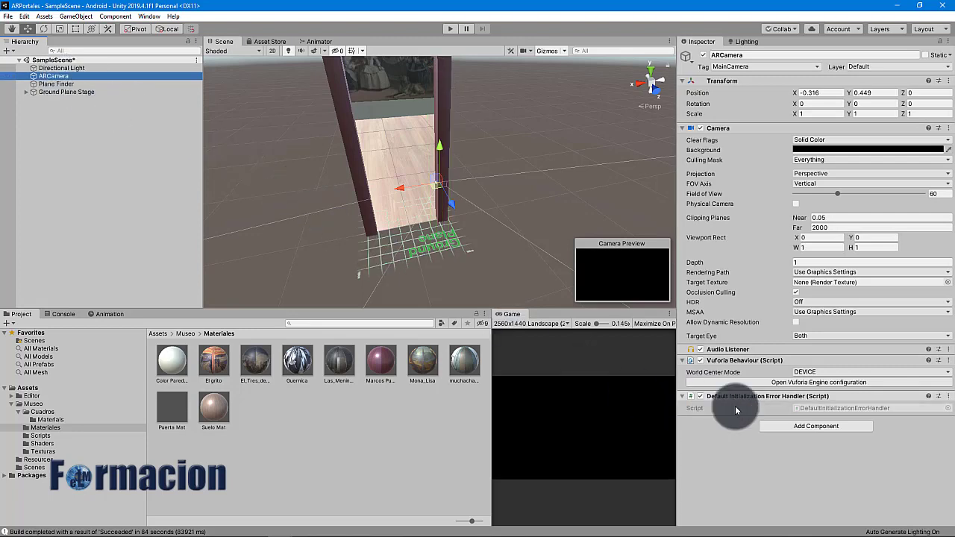
{"action": "left_click", "coordinate": [794, 426]}
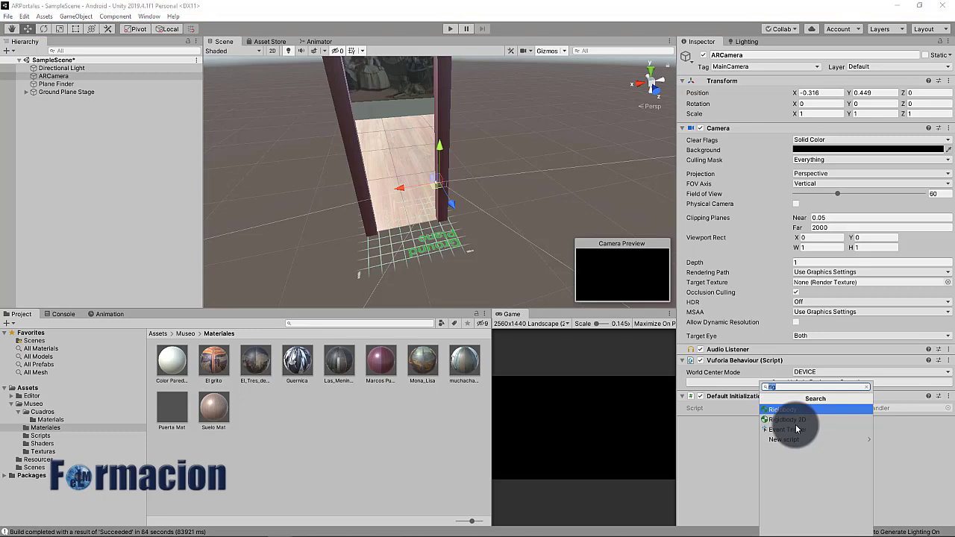
{"action": "left_click", "coordinate": [789, 410]}
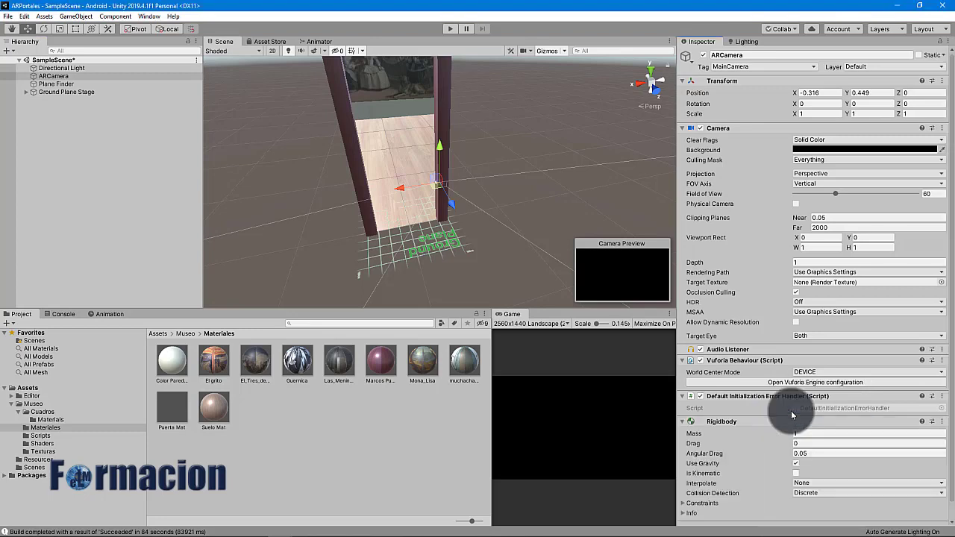
{"action": "left_click", "coordinate": [797, 464]}
{"action": "scroll", "coordinate": [798, 468], "scroll_direction": "down", "scroll_amount": 1}
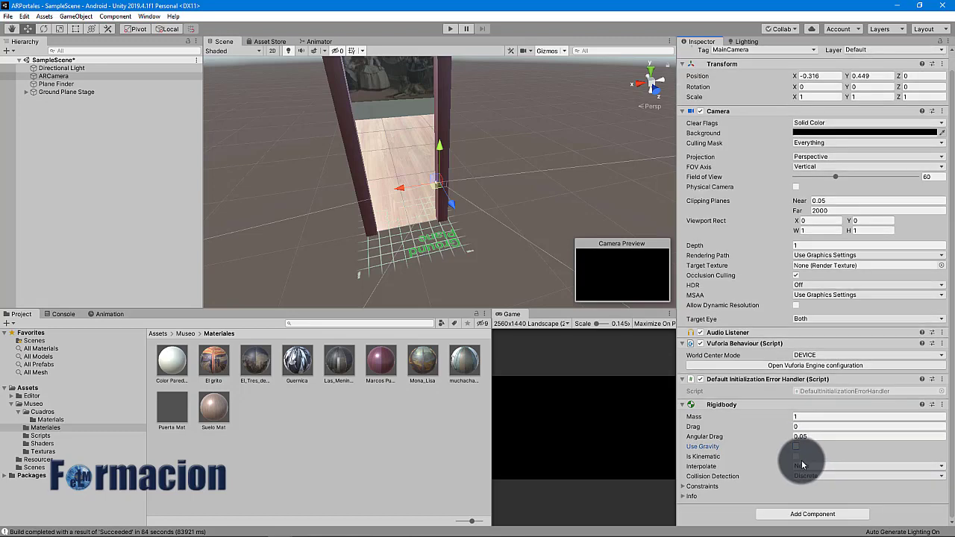
Add a trigger Capsule Collider to the ARCamera with height 2 and radius 0.05
{"action": "left_click", "coordinate": [811, 506]}
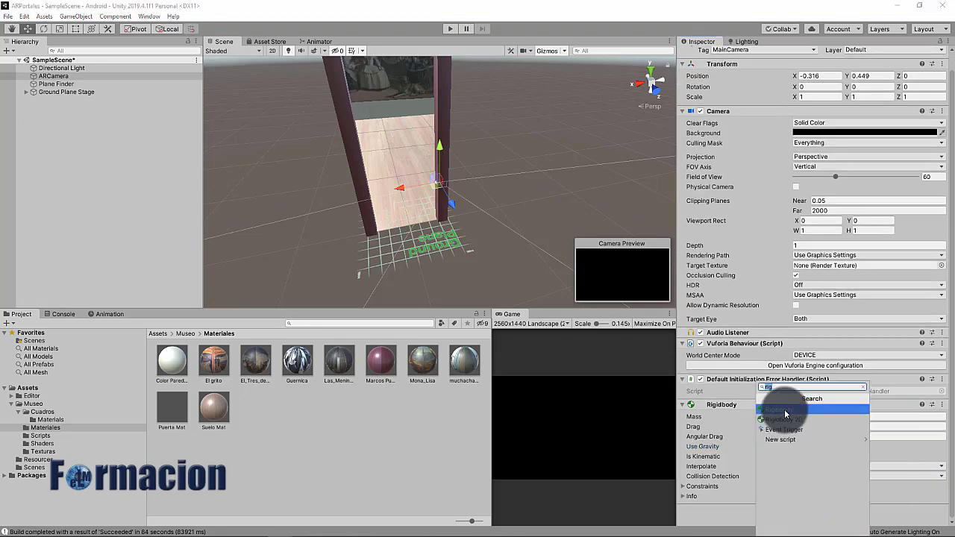
{"action": "type", "text": "coll"}
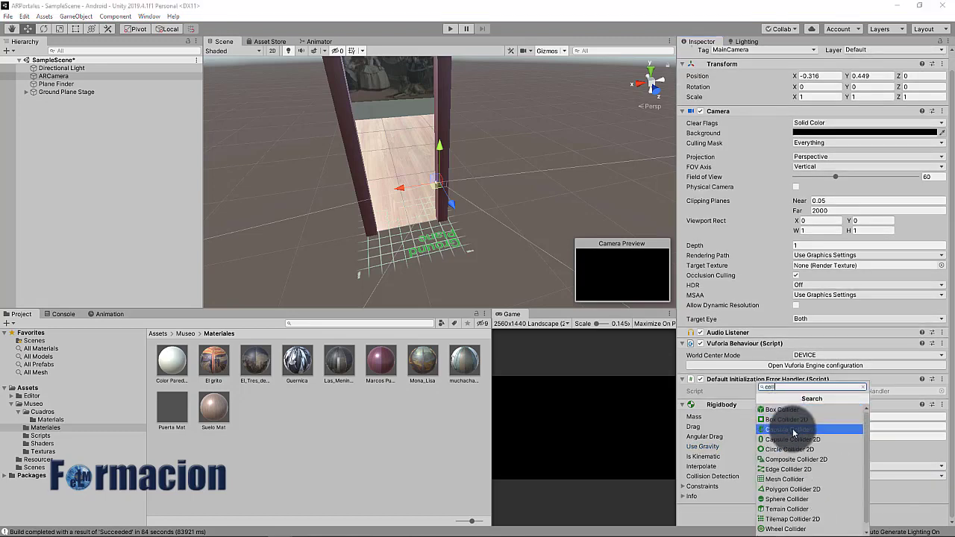
{"action": "left_click", "coordinate": [794, 431]}
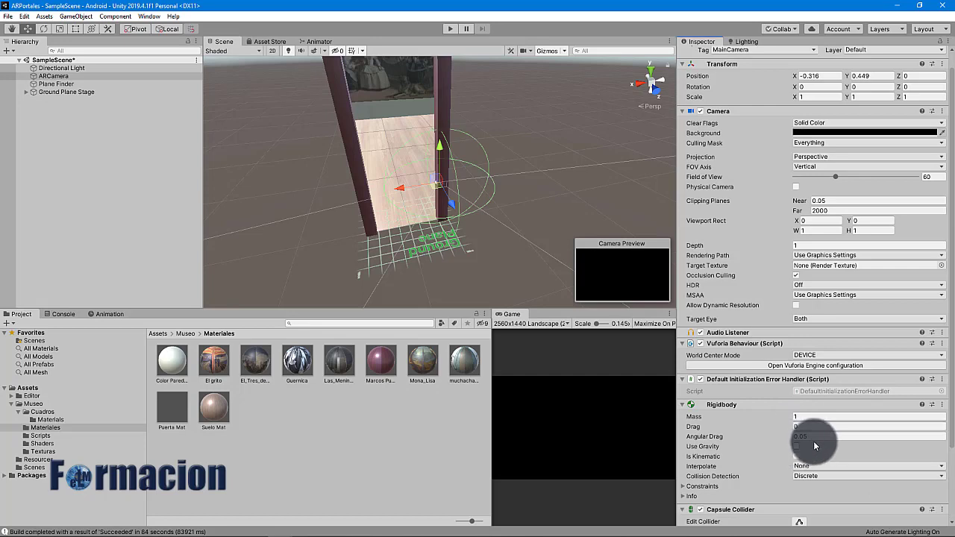
{"action": "scroll", "coordinate": [815, 446], "scroll_direction": "down", "scroll_amount": 3}
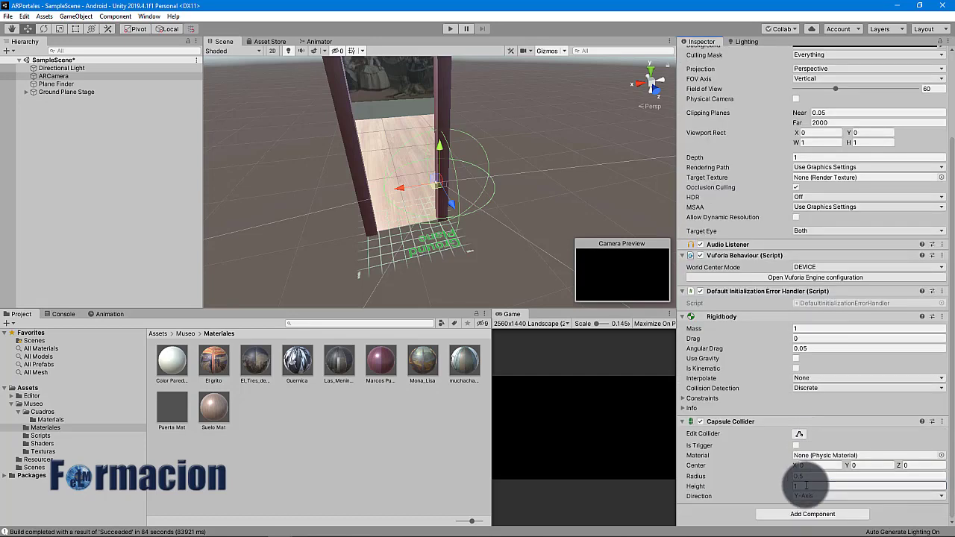
{"action": "left_click", "coordinate": [807, 487]}
{"action": "type", "text": "2"}
{"action": "left_click", "coordinate": [806, 477]}
{"action": "type", "text": "0.05"}
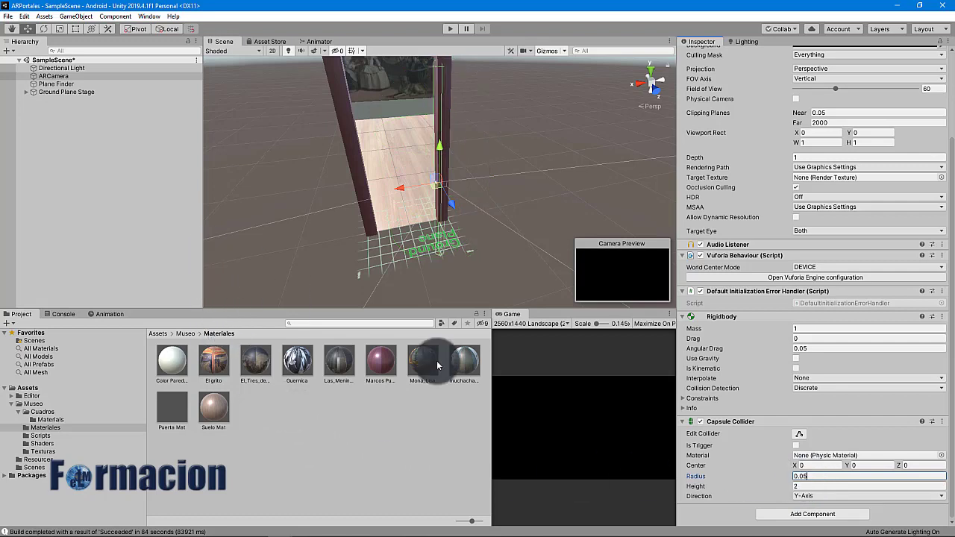
{"action": "left_click", "coordinate": [796, 446]}
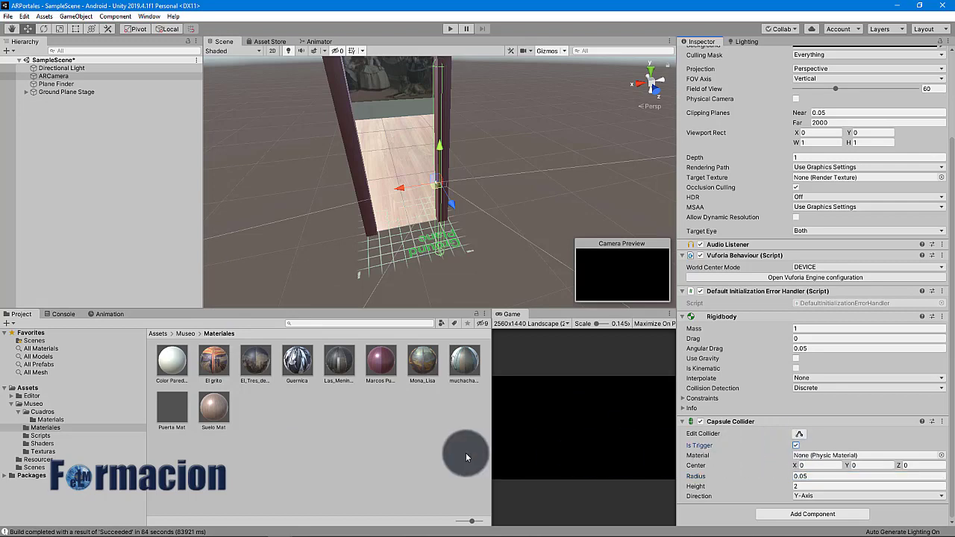
{"action": "left_click", "coordinate": [376, 456]}
{"action": "scroll", "coordinate": [304, 207], "scroll_direction": "down", "scroll_amount": 5}
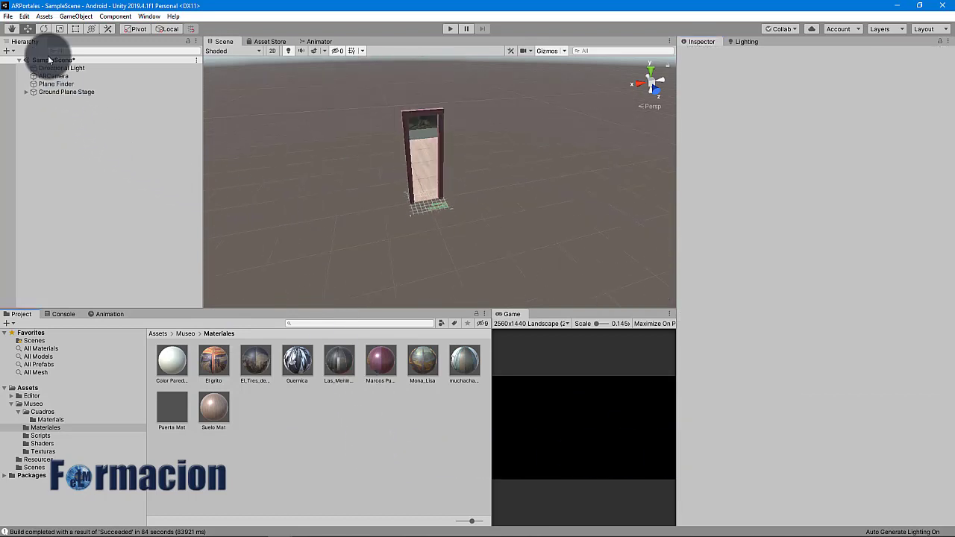
Add SampleScene to Build Settings and build the Android APK, replacing Archivo.apk
{"action": "left_click", "coordinate": [9, 16]}
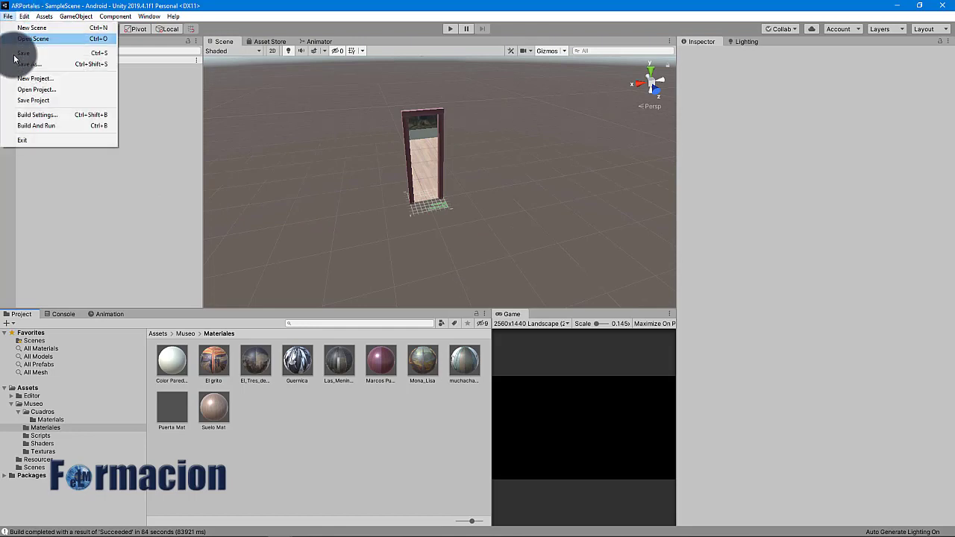
{"action": "left_click", "coordinate": [37, 115]}
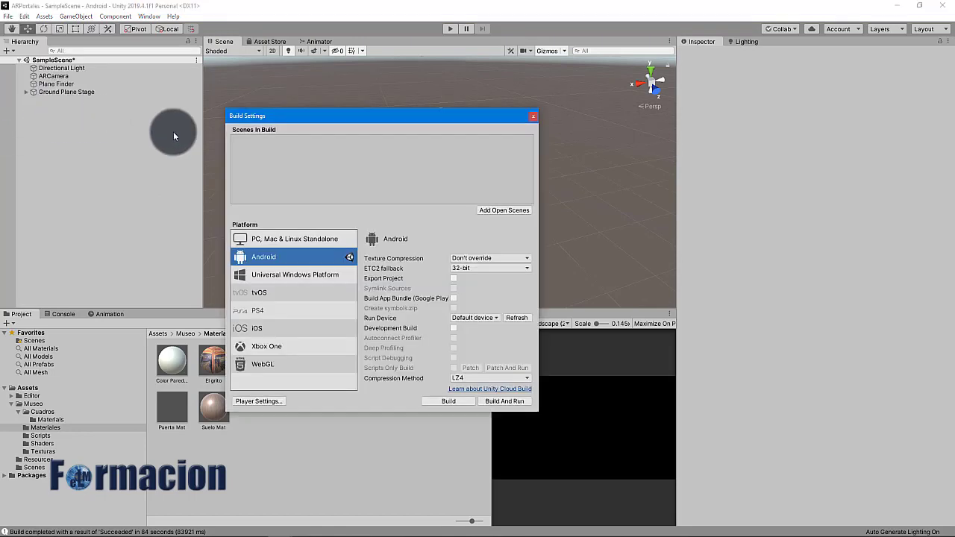
{"action": "left_click", "coordinate": [493, 212]}
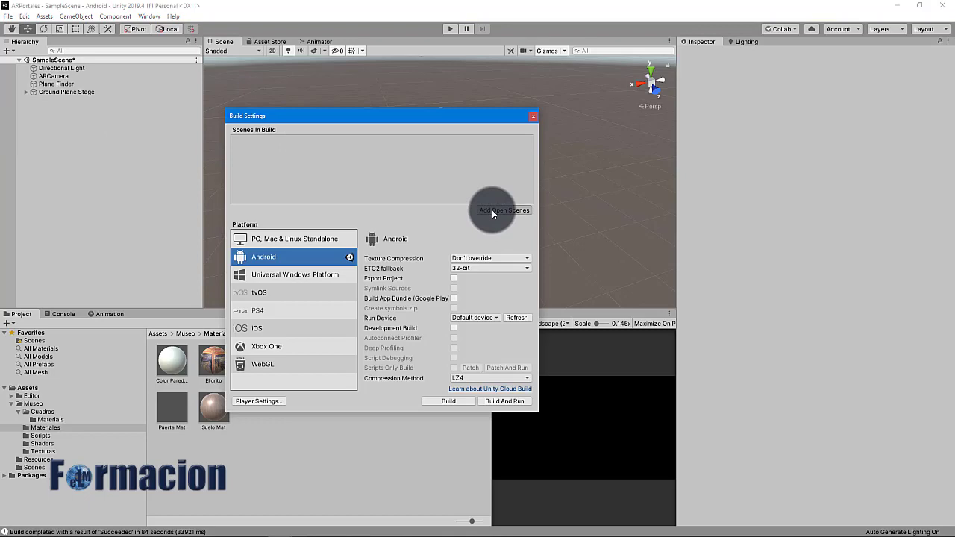
{"action": "left_click", "coordinate": [444, 402]}
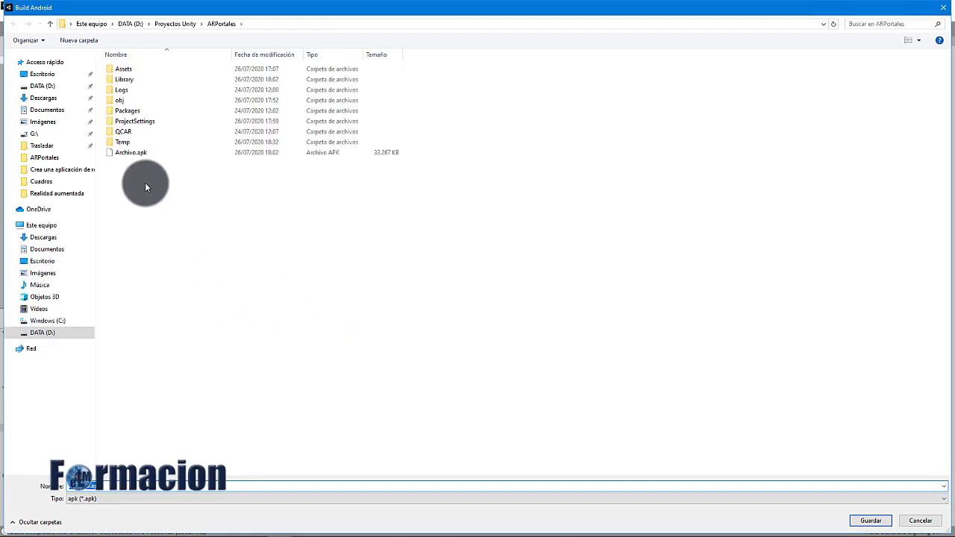
{"action": "left_click", "coordinate": [139, 155]}
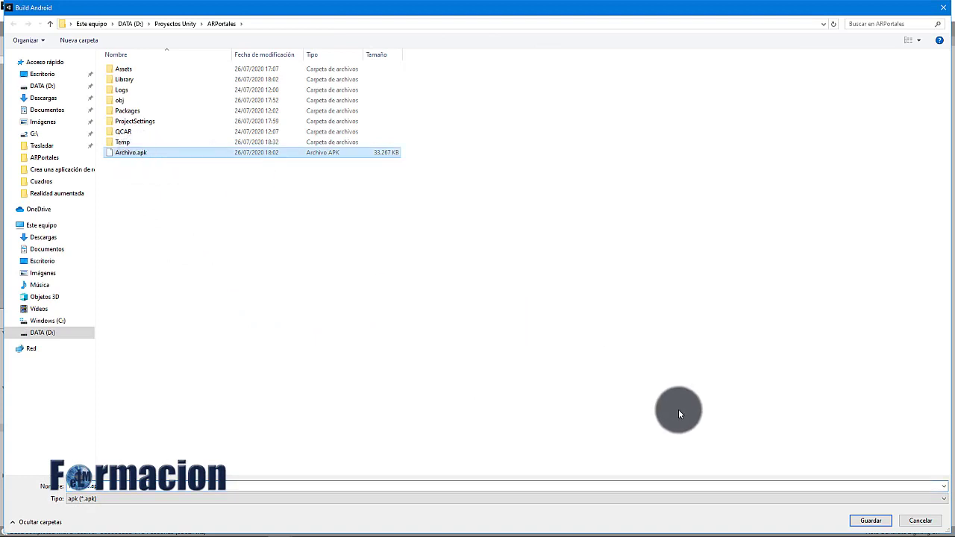
{"action": "left_click", "coordinate": [871, 521]}
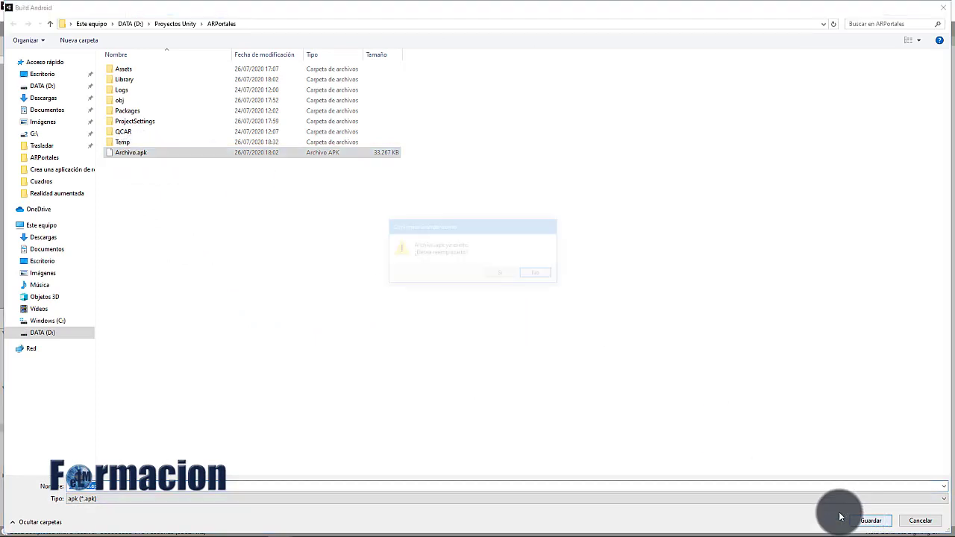
{"action": "left_click", "coordinate": [502, 274]}
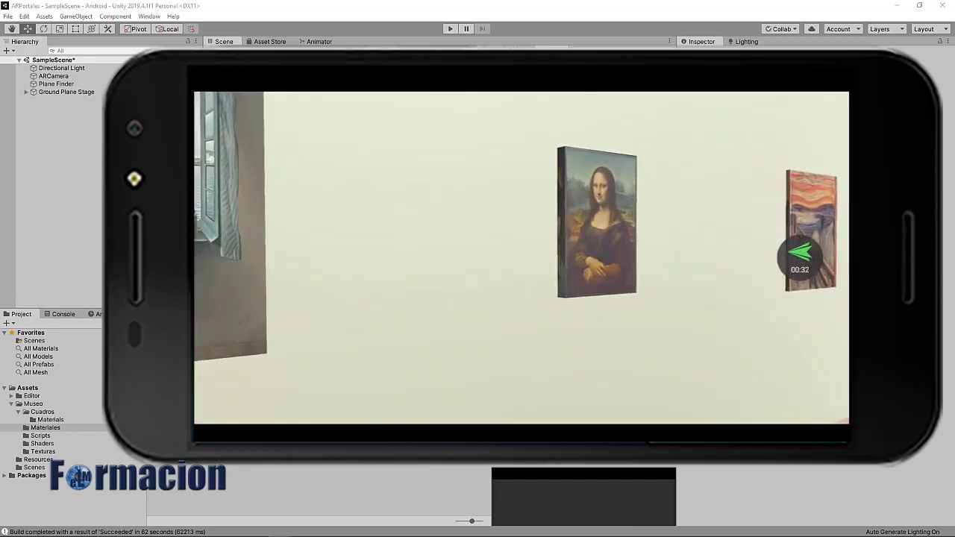
After the build and phone test, select the El tres de mayo painting
{"action": "left_click", "coordinate": [441, 179]}
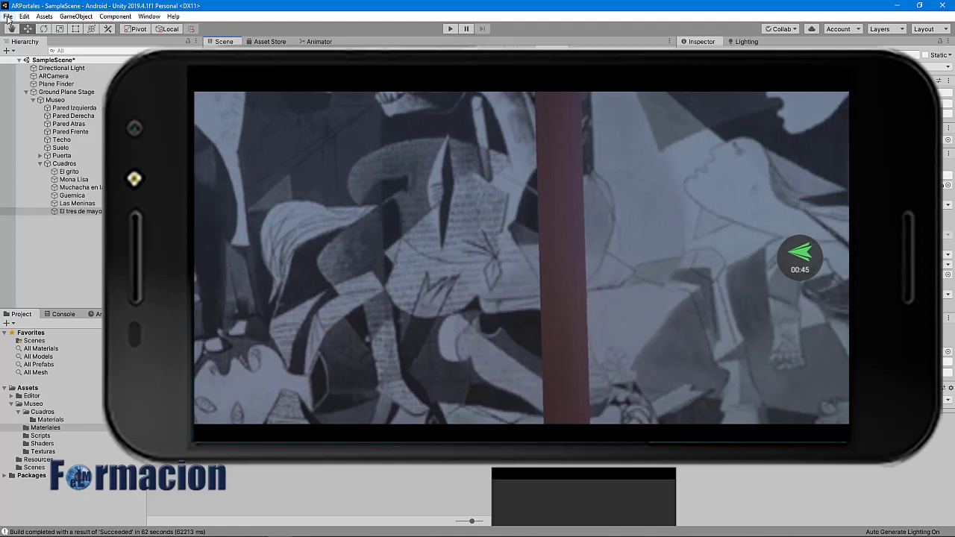
{"action": "left_click", "coordinate": [8, 16]}
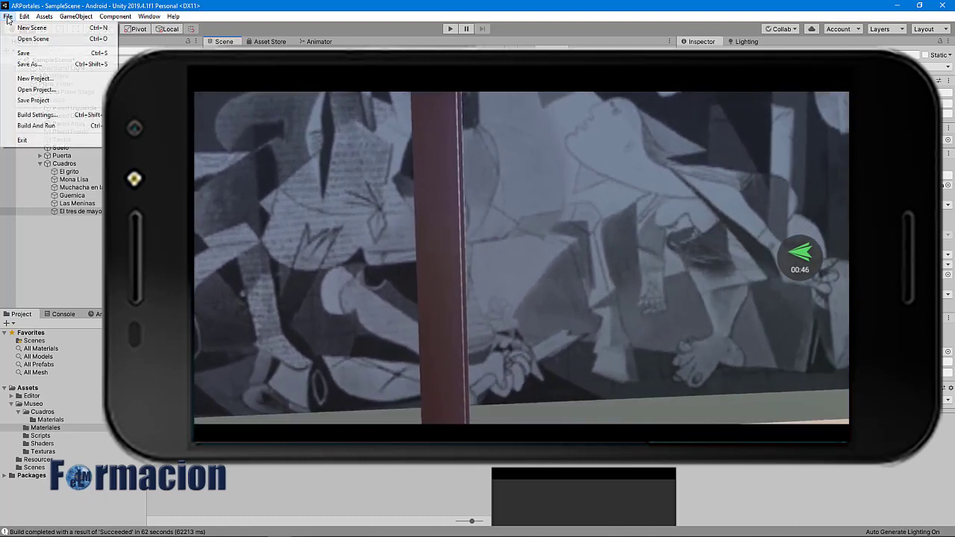